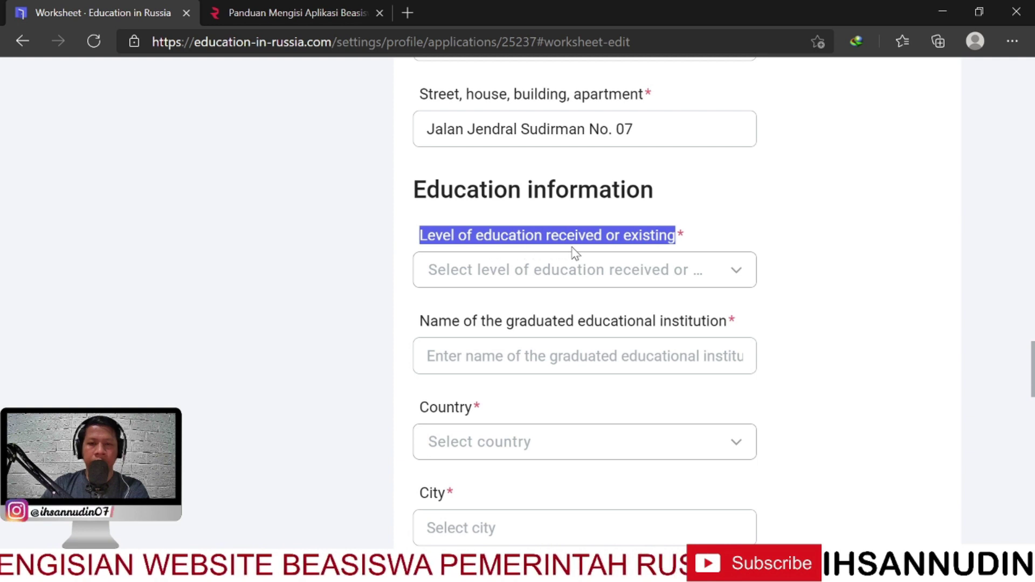
# Choose Secondary general education in the 'Level of education received or existing' list
pyautogui.click(738, 274)
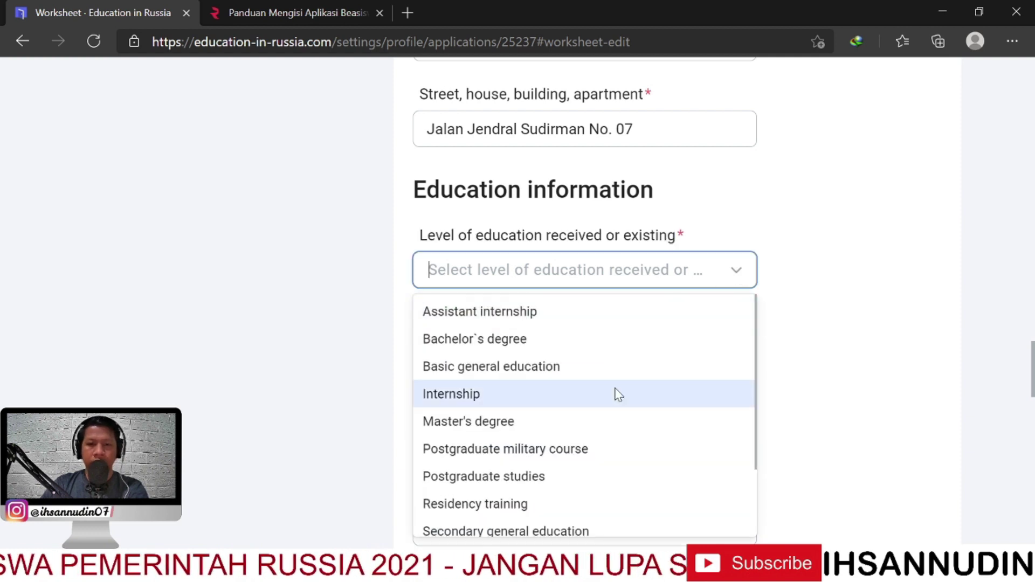
pyautogui.scroll(-1, 564, 414)
pyautogui.scroll(1, 555, 383)
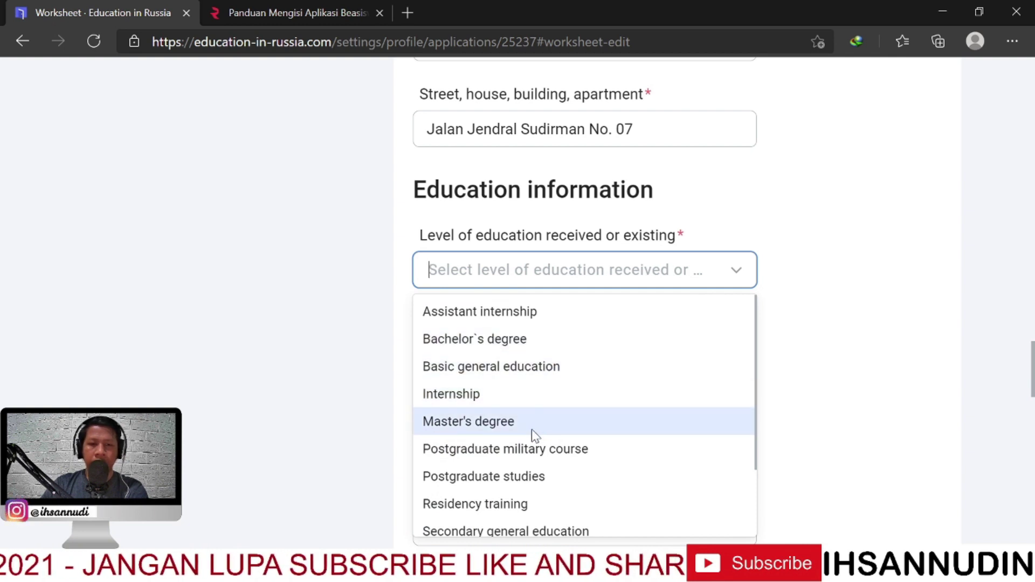
pyautogui.scroll(-3, 526, 426)
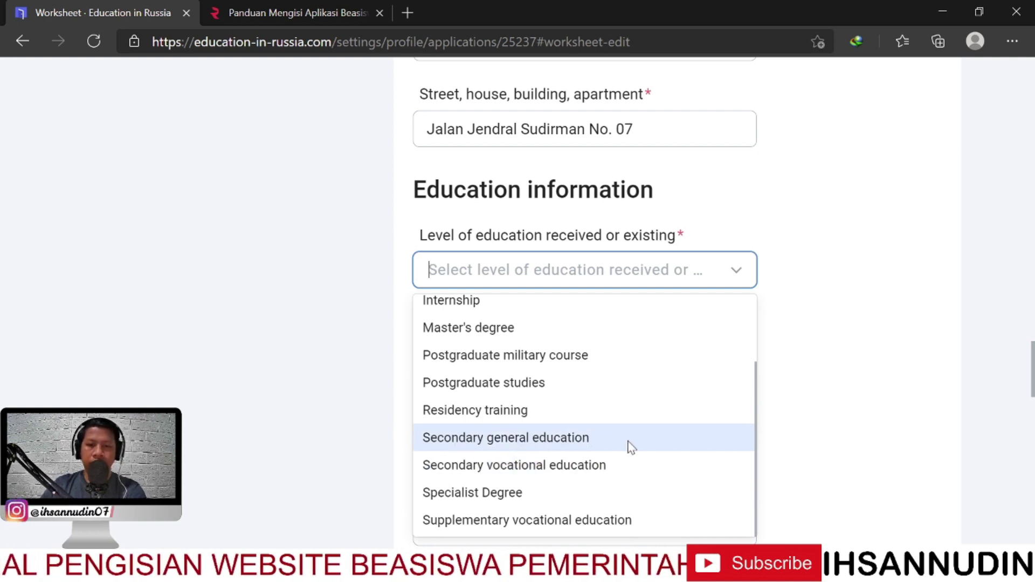
pyautogui.click(604, 440)
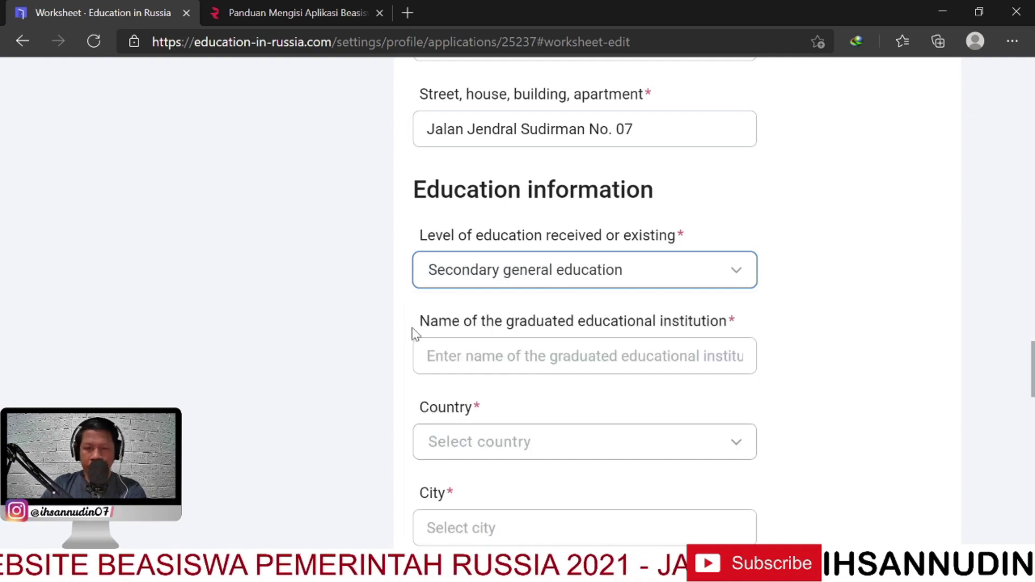
pyautogui.moveTo(416, 322); pyautogui.dragTo(703, 322)
# Enter 'SMA 1000 Palembang' as the graduated institution's name
pyautogui.click(696, 323)
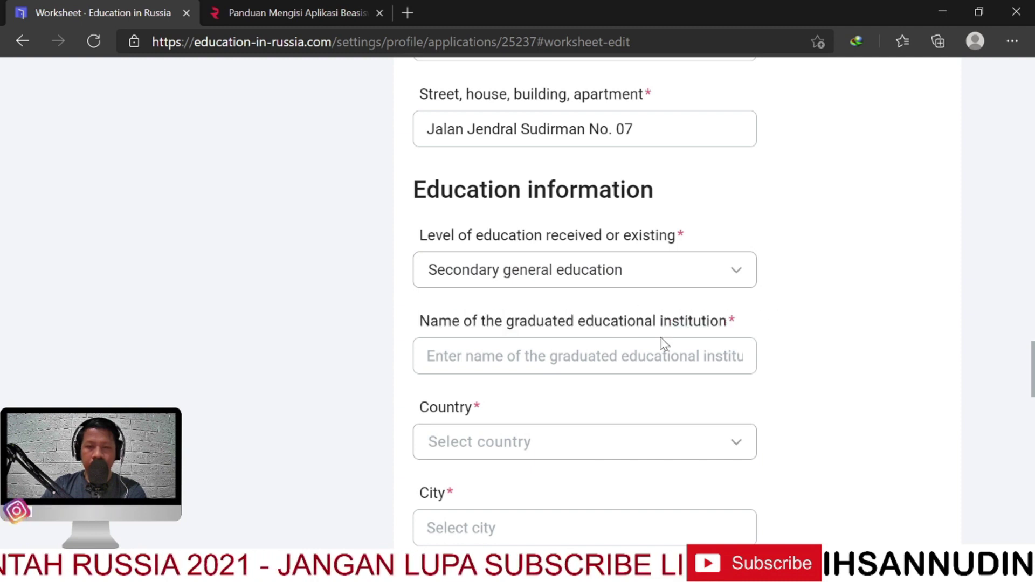
pyautogui.click(569, 354)
pyautogui.write('S')
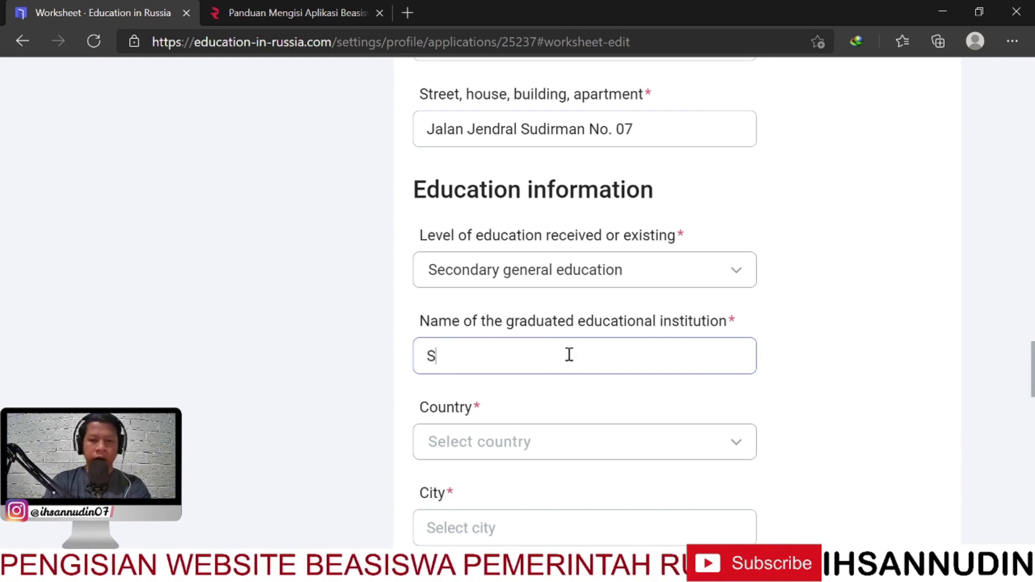
pyautogui.write('MA100')
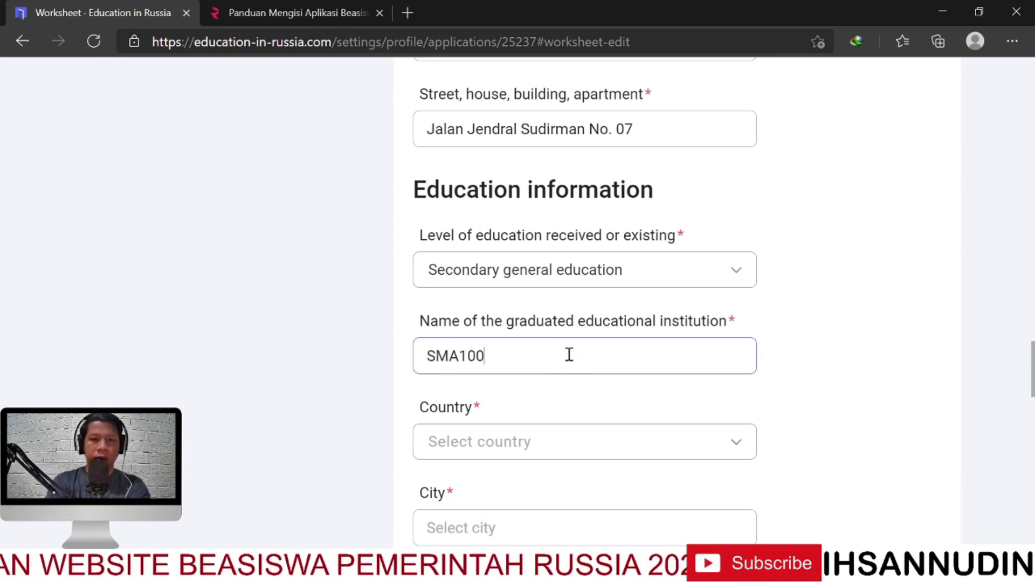
pyautogui.write('0 Palembang')
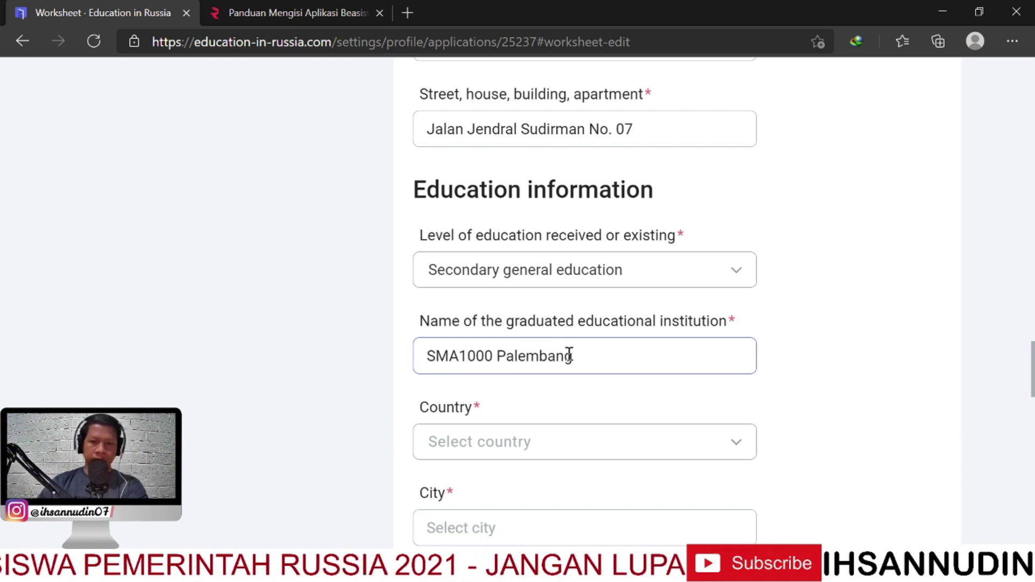
pyautogui.click(461, 356)
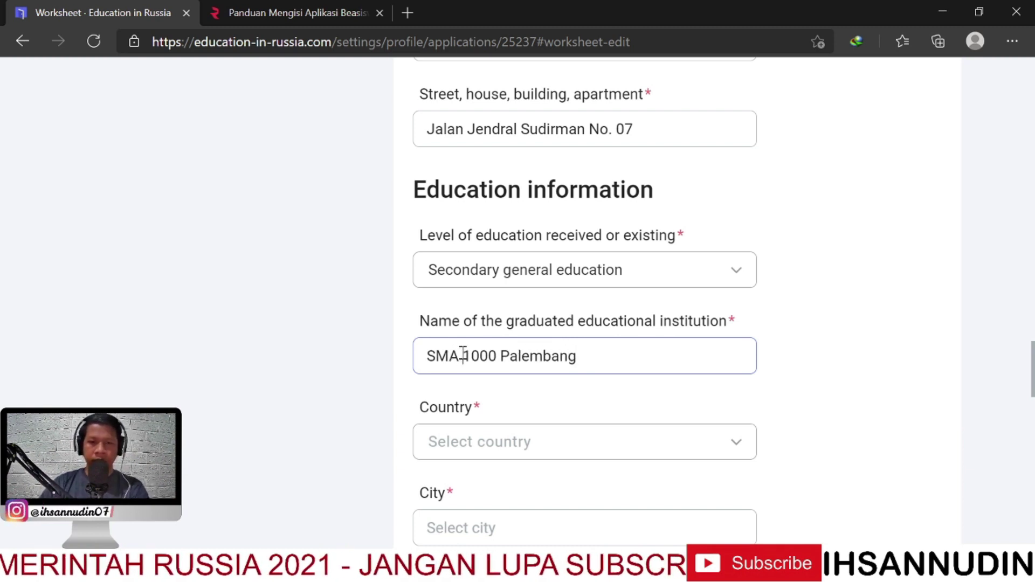
# Set the school's country to Indonesia and its city to Palembang
pyautogui.scroll(-3, 747, 365)
pyautogui.click(725, 298)
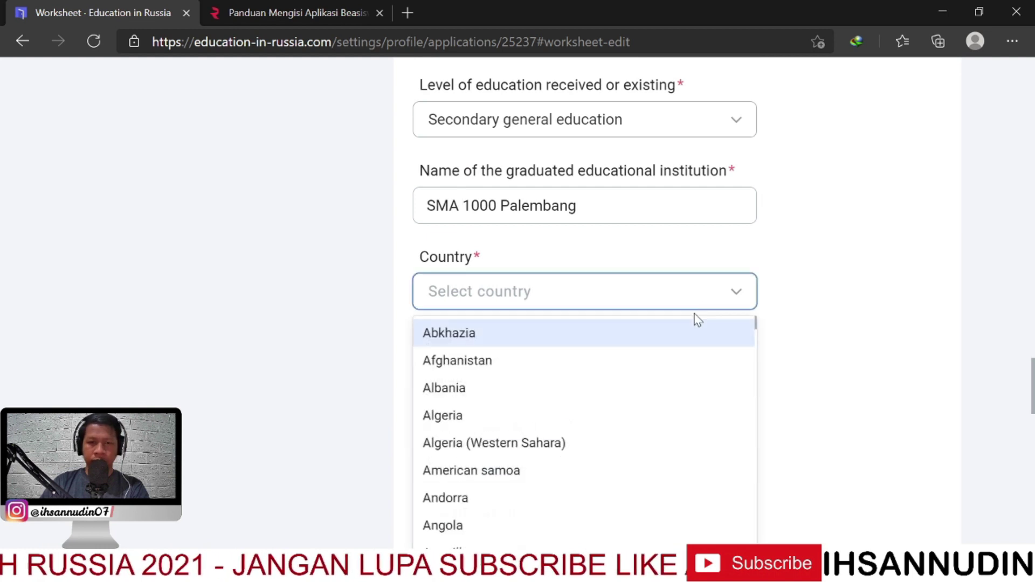
pyautogui.write('indon')
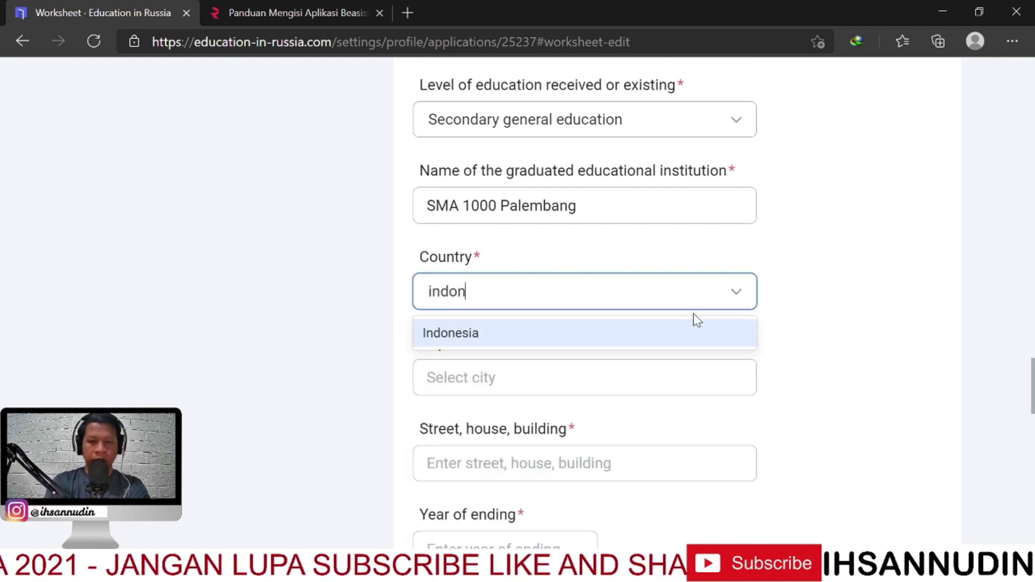
pyautogui.click(682, 332)
pyautogui.click(619, 378)
pyautogui.write('Palemb')
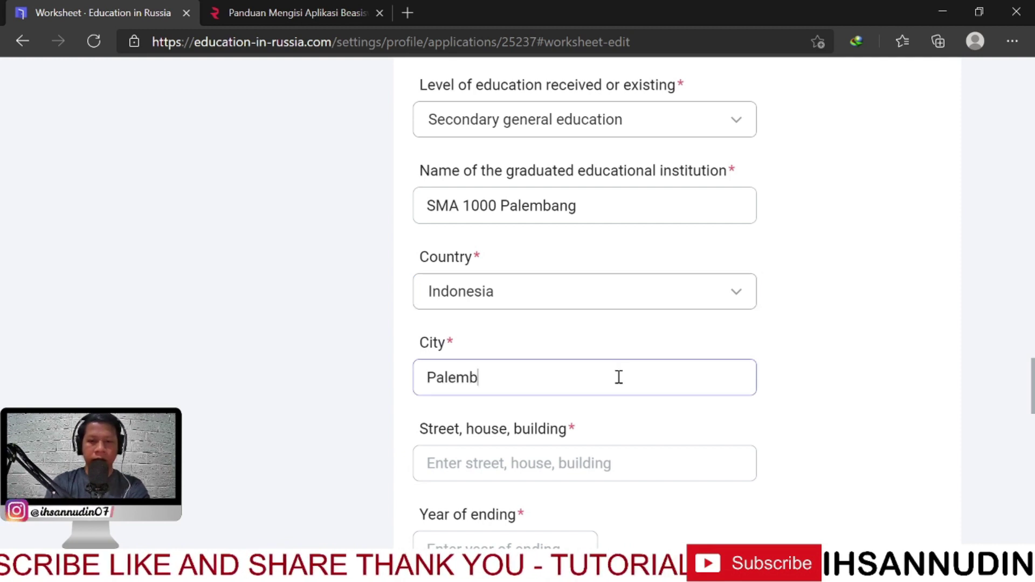
pyautogui.scroll(-3, 619, 377)
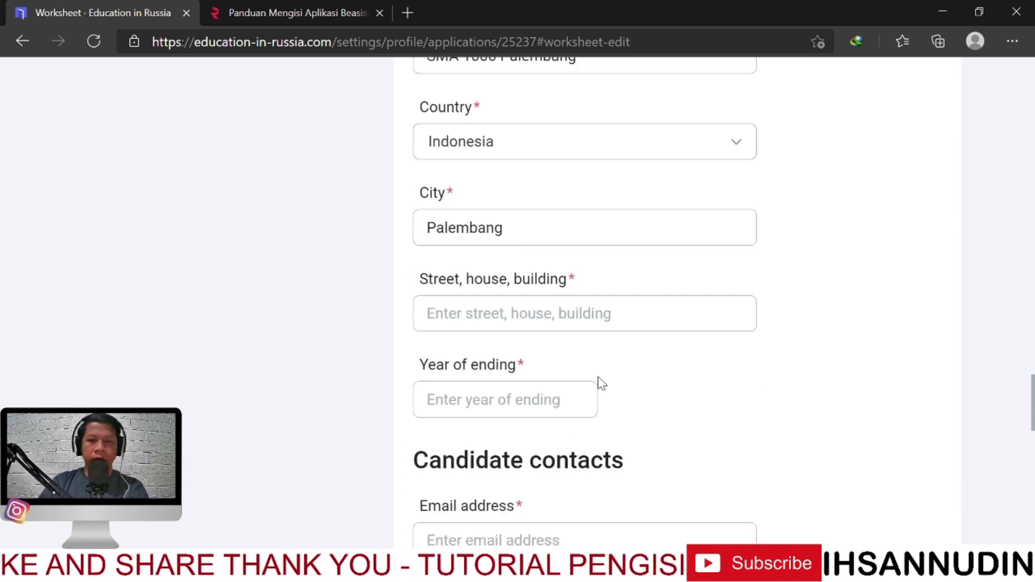
# Enter the school's street address and 2021 as the year of ending
pyautogui.click(573, 322)
pyautogui.write('Jl. j')
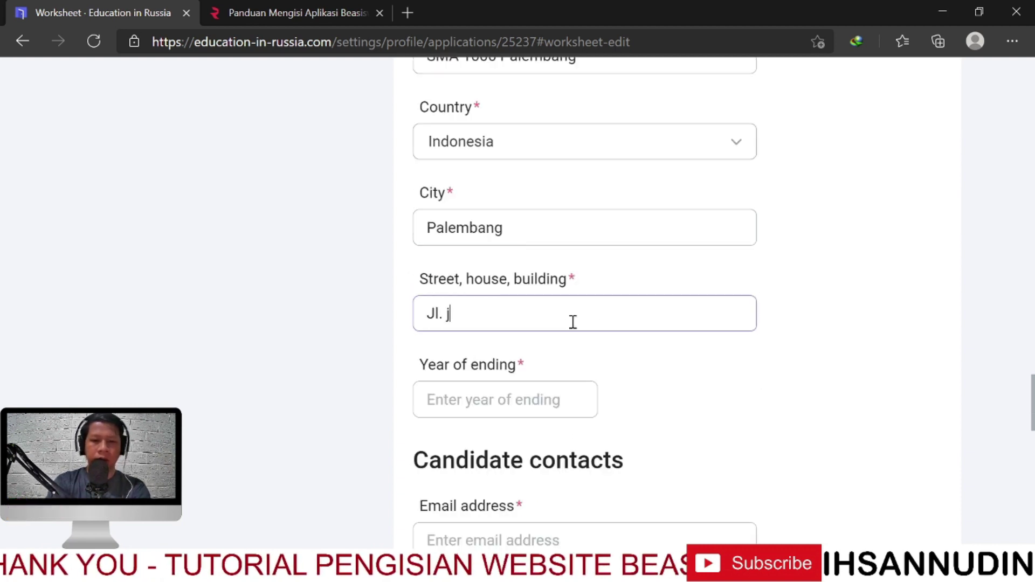
pyautogui.write('endral Sudirman No')
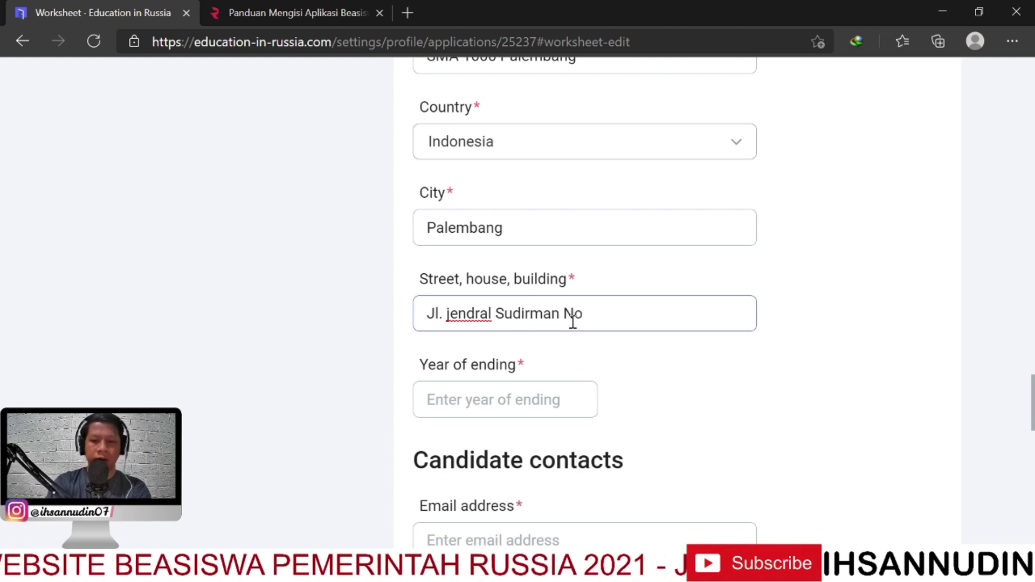
pyautogui.scroll(1, 637, 350)
pyautogui.scroll(-1, 621, 388)
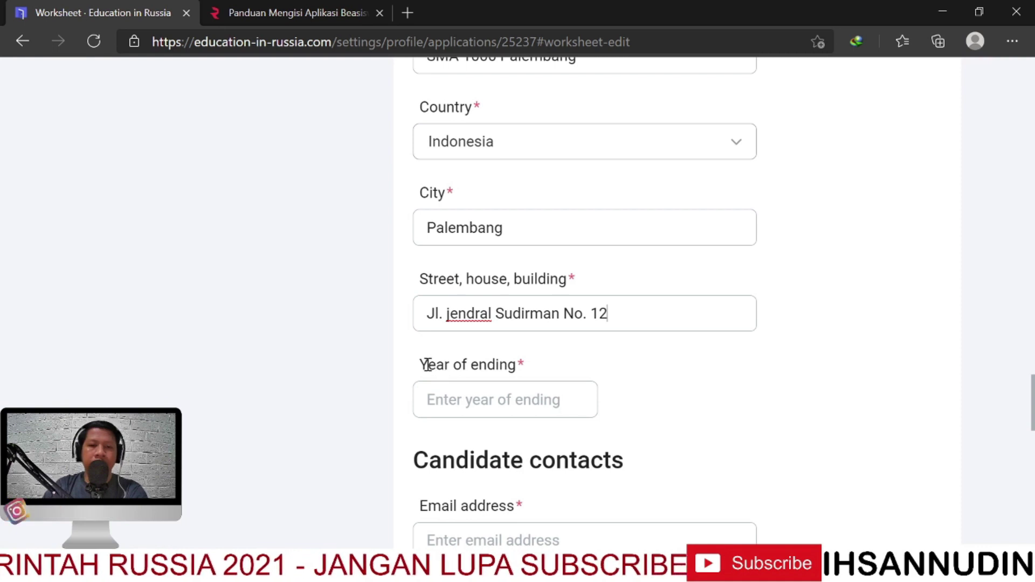
pyautogui.moveTo(427, 365); pyautogui.dragTo(420, 365)
pyautogui.moveTo(531, 377); pyautogui.dragTo(474, 365)
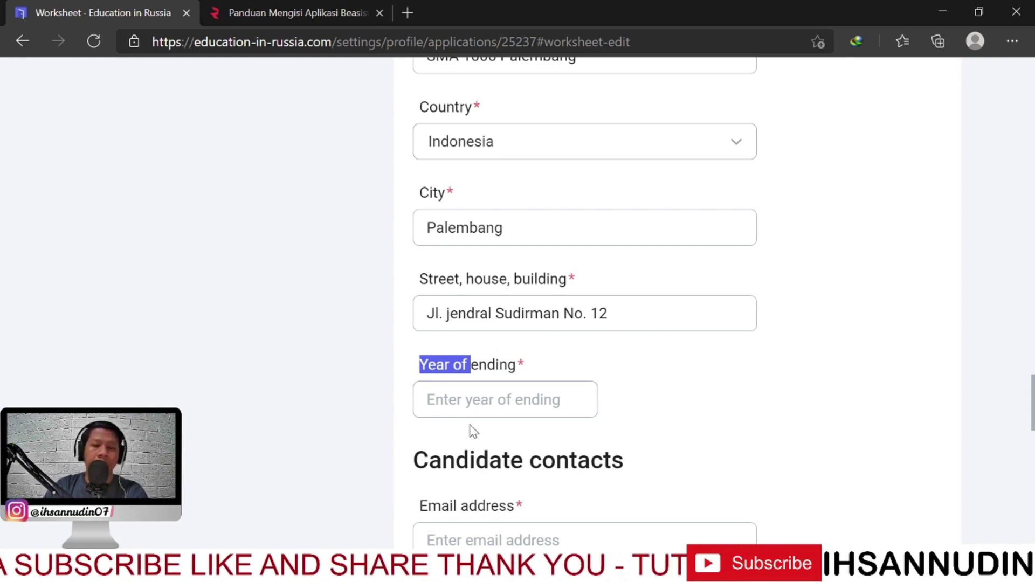
pyautogui.click(530, 400)
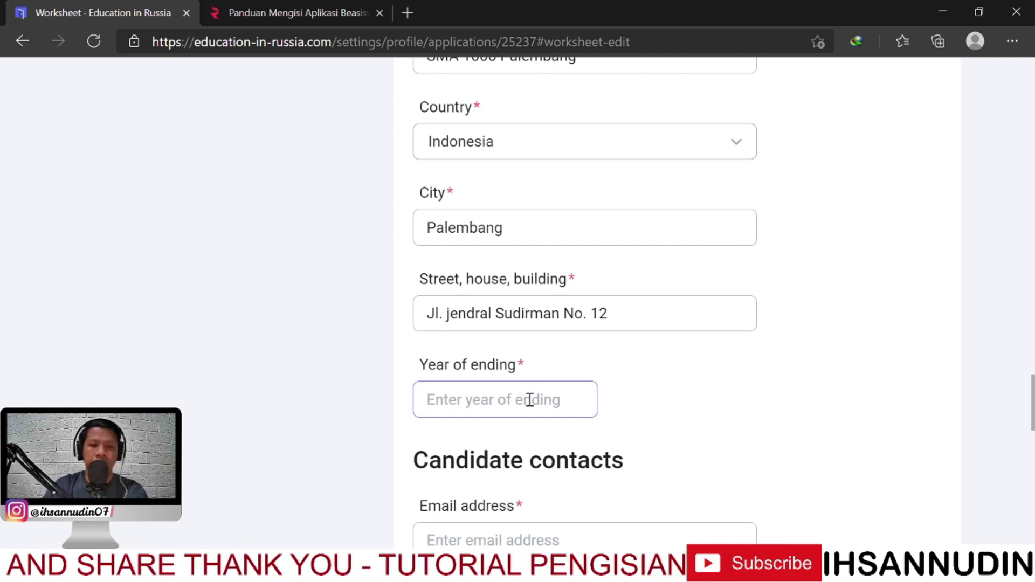
pyautogui.write('2021')
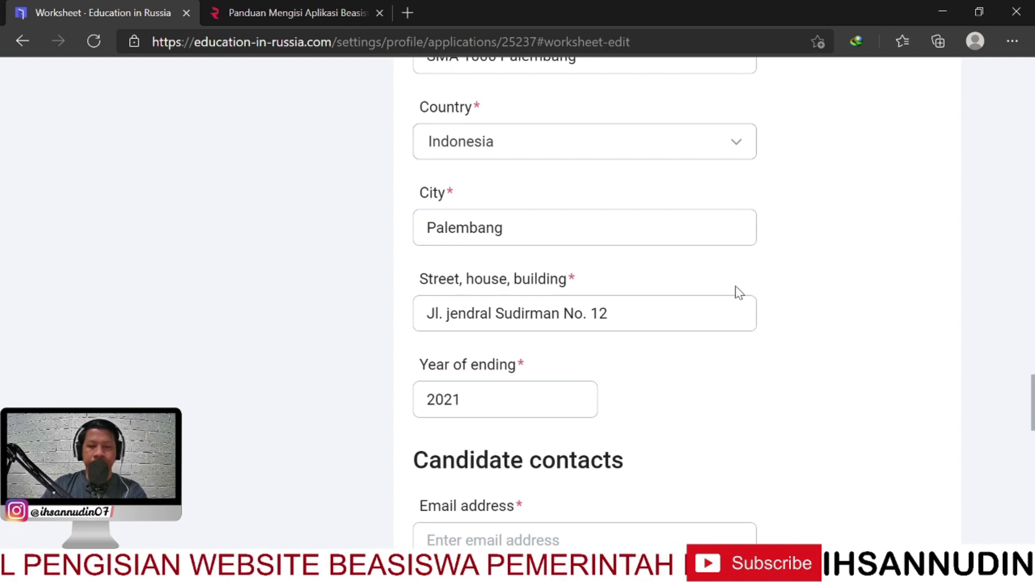
# Enter the candidate's Gmail address in the Candidate contacts email field
pyautogui.scroll(-3, 738, 297)
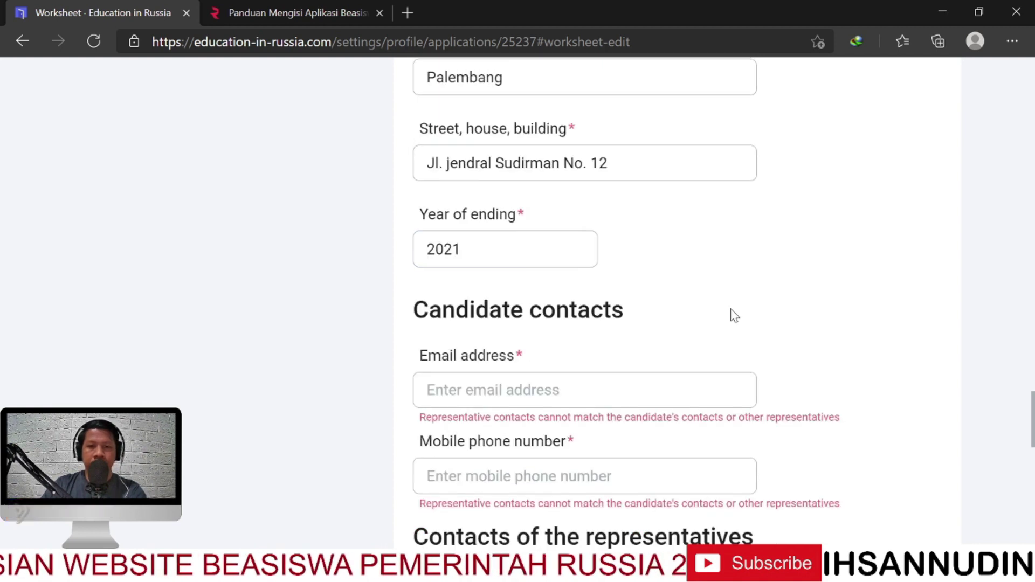
pyautogui.scroll(-1, 735, 316)
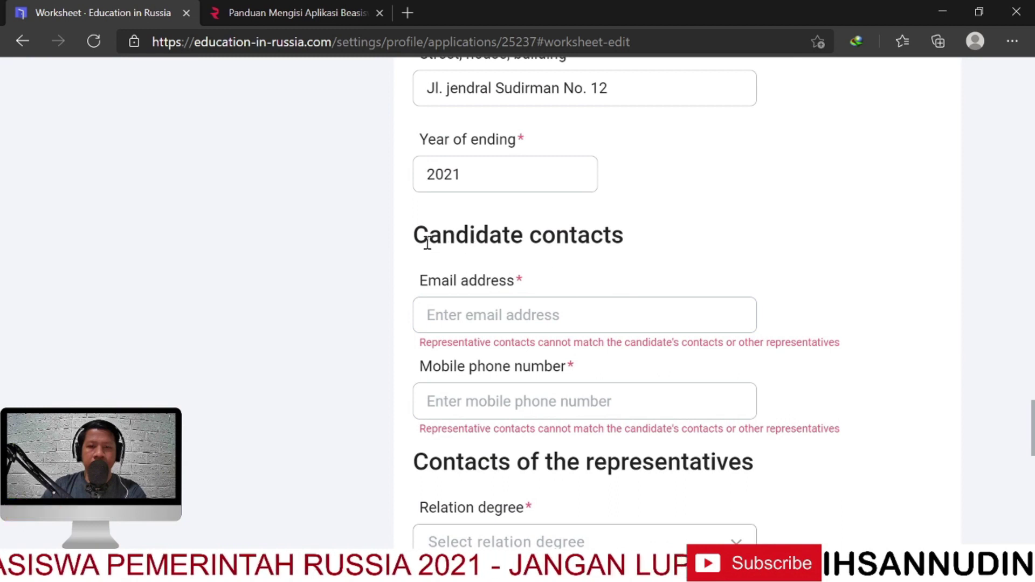
pyautogui.moveTo(427, 238); pyautogui.dragTo(687, 248)
pyautogui.click(524, 313)
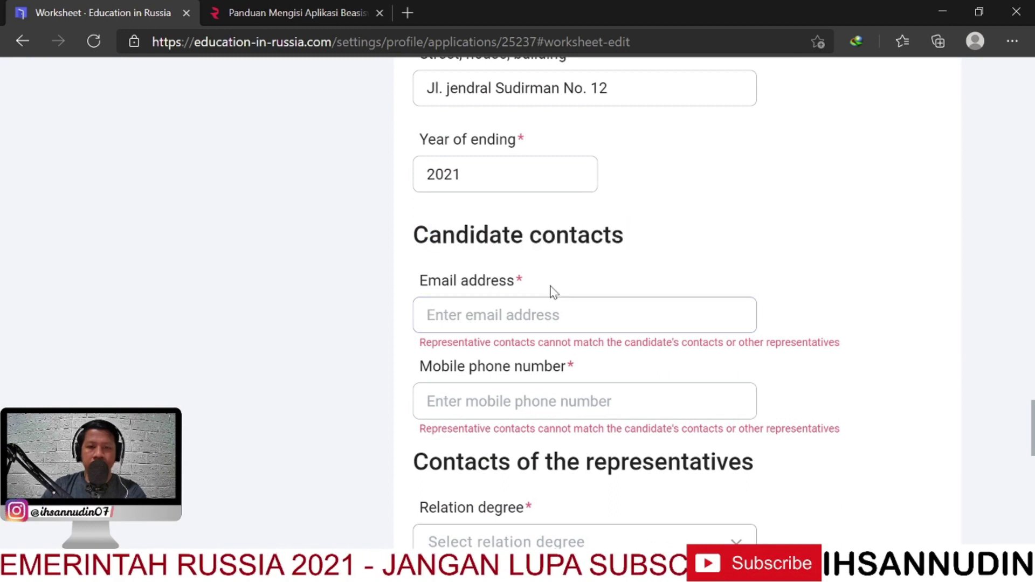
pyautogui.doubleClick(438, 280)
pyautogui.click(561, 322)
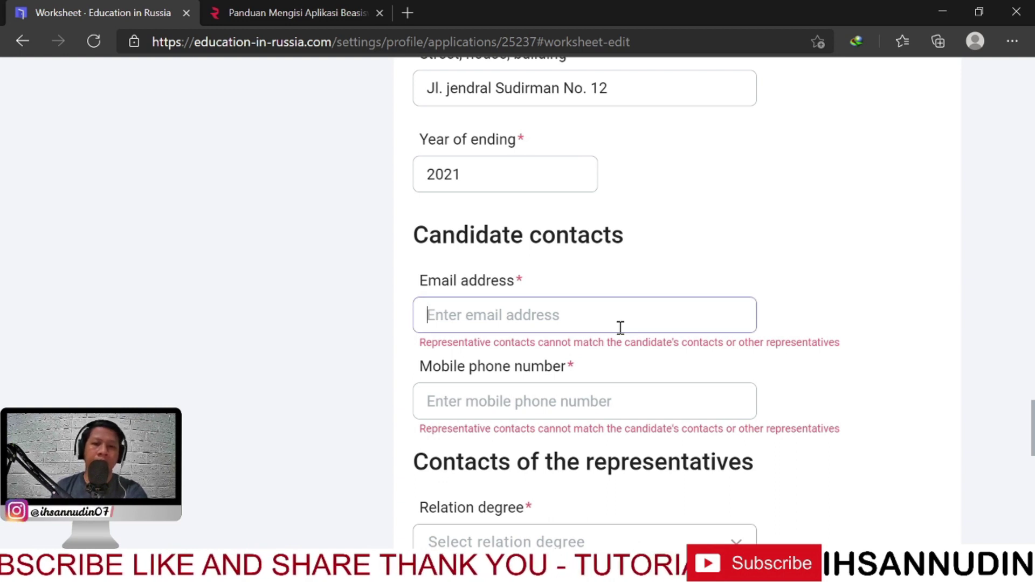
pyautogui.scroll(-3, 649, 298)
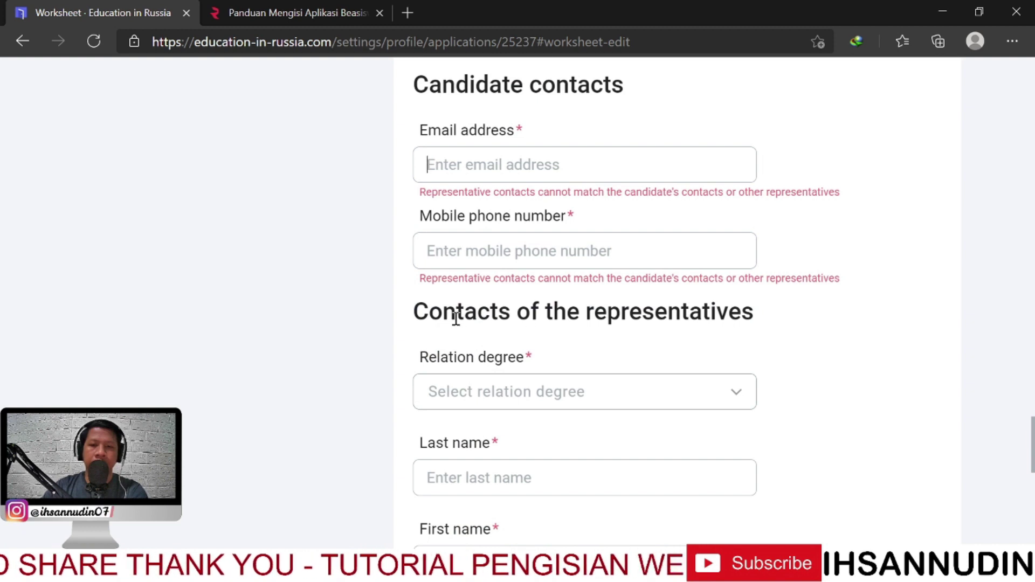
pyautogui.scroll(1, 721, 318)
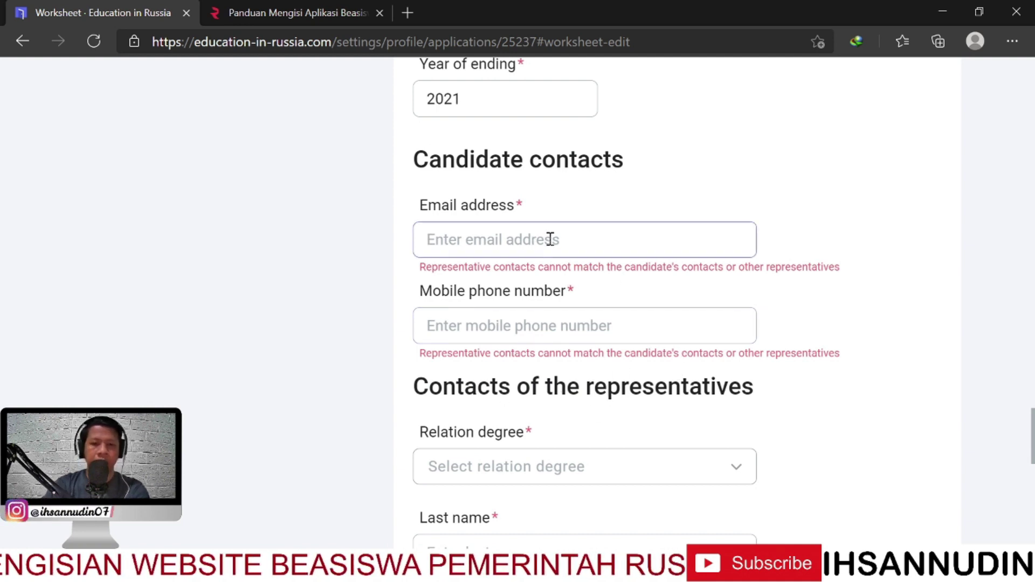
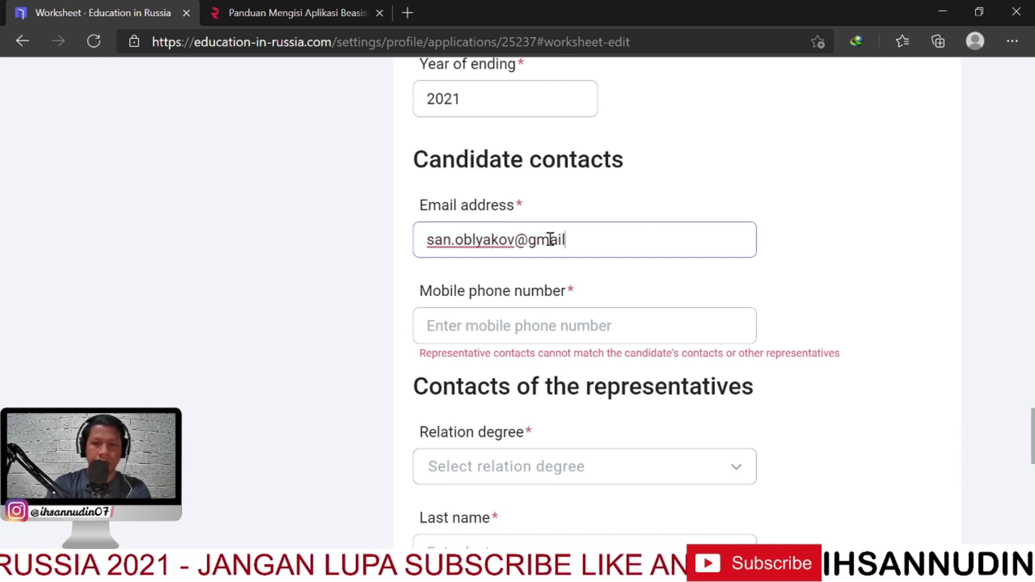
# Enter the candidate's mobile phone number with the +62 country code
pyautogui.click(537, 327)
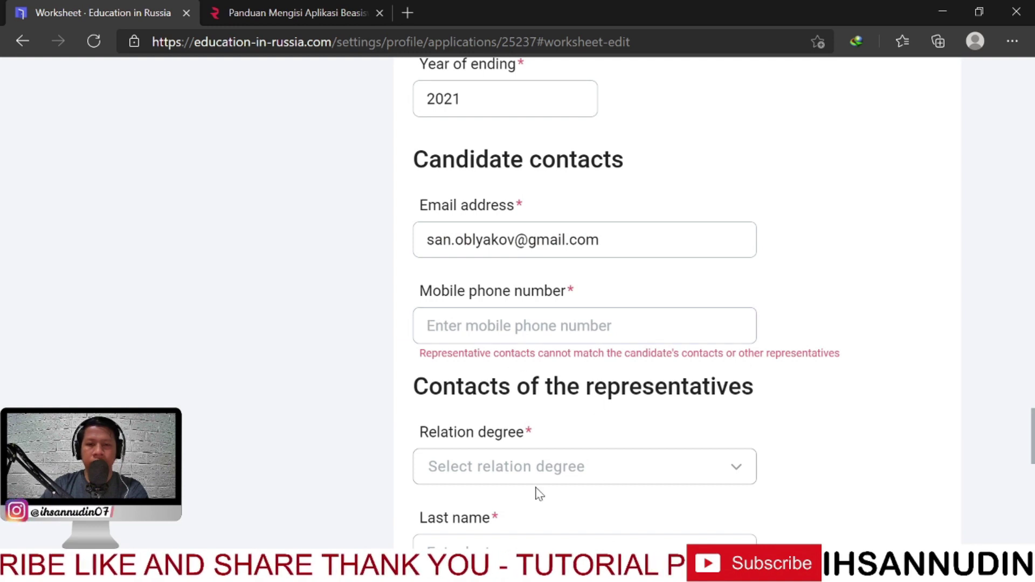
pyautogui.scroll(-1, 536, 492)
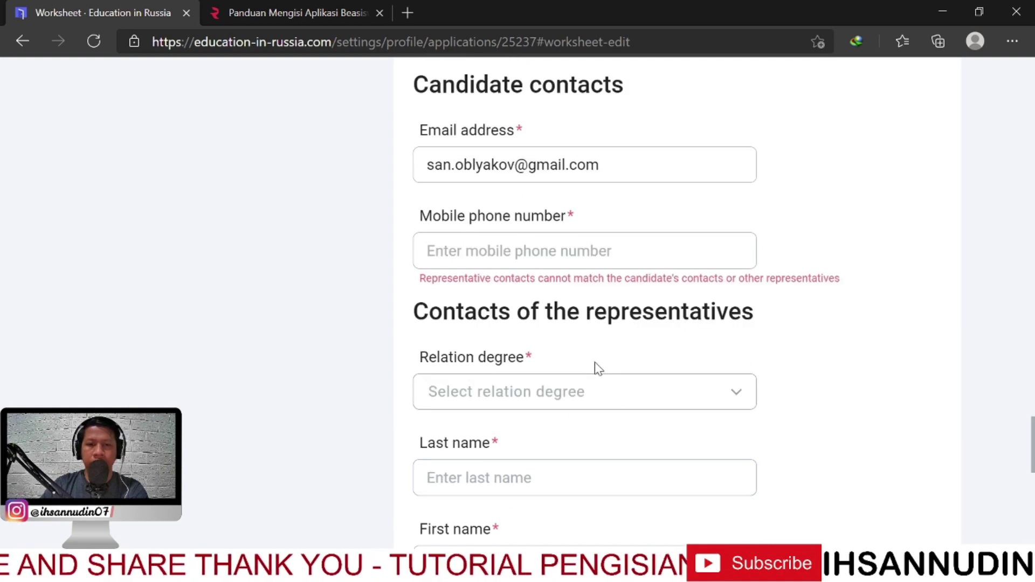
pyautogui.scroll(2, 566, 370)
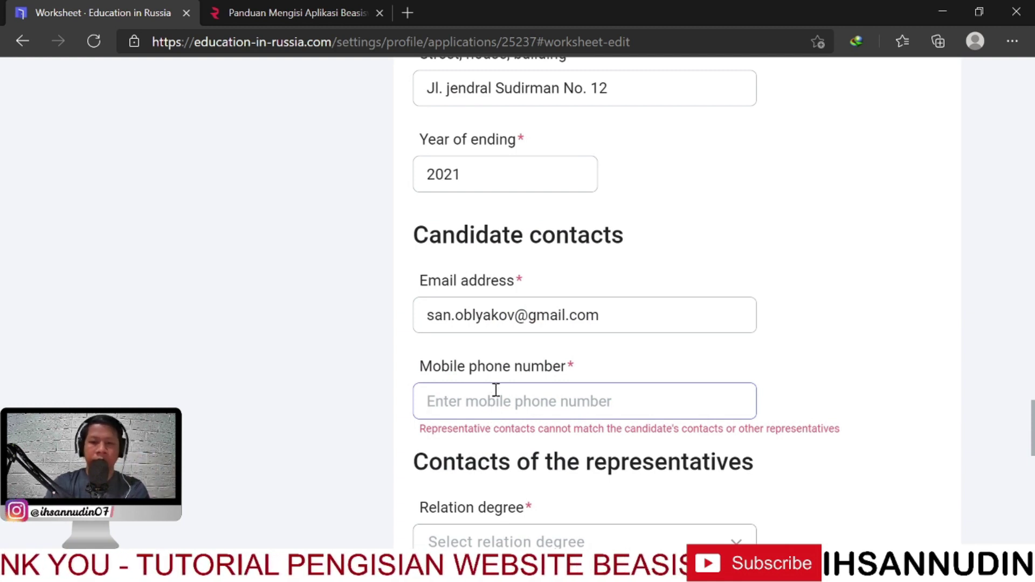
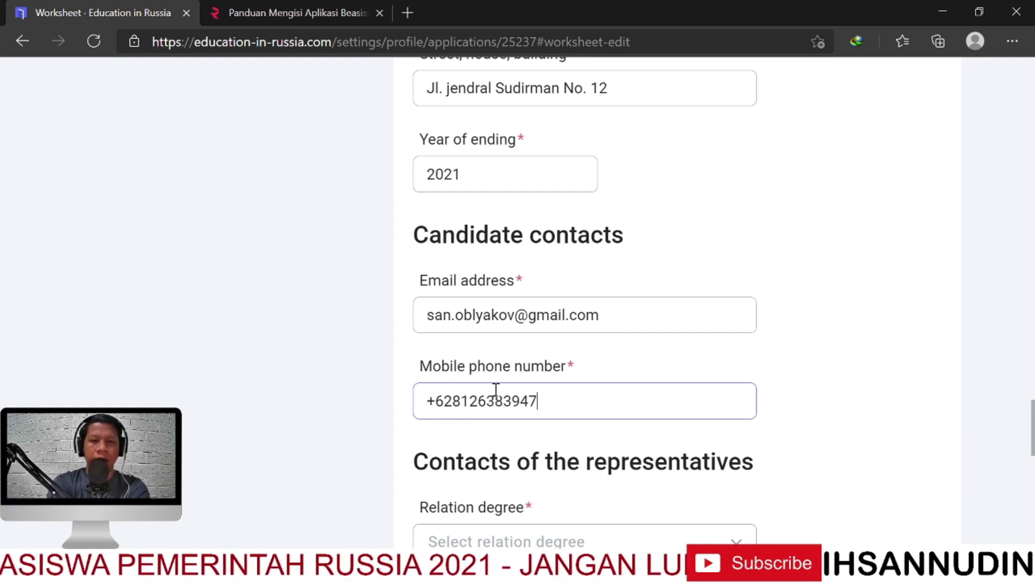
pyautogui.scroll(-3, 598, 383)
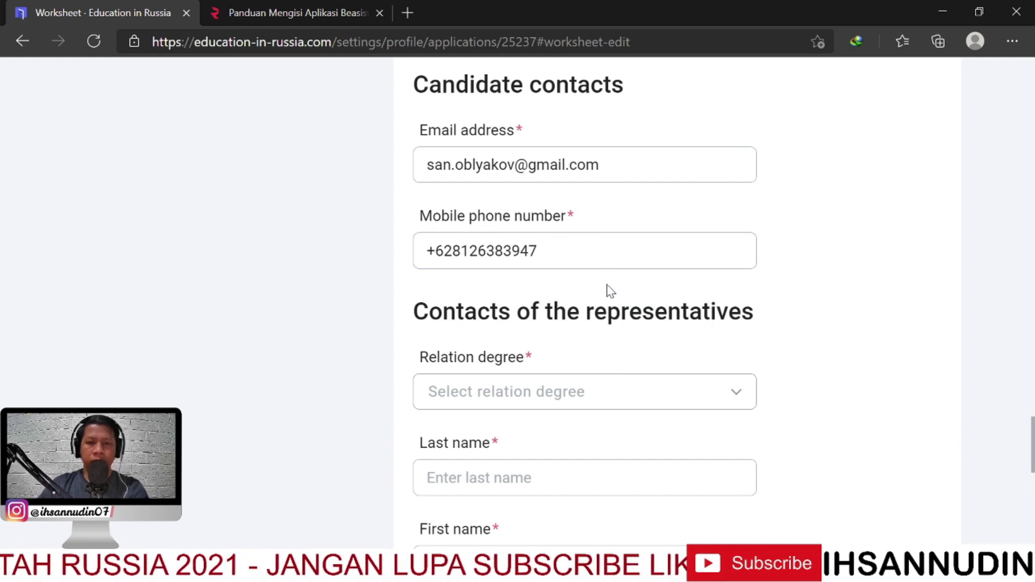
pyautogui.scroll(-1, 608, 293)
# Set Relation degree under Contacts of the representatives to Father
pyautogui.scroll(1, 642, 294)
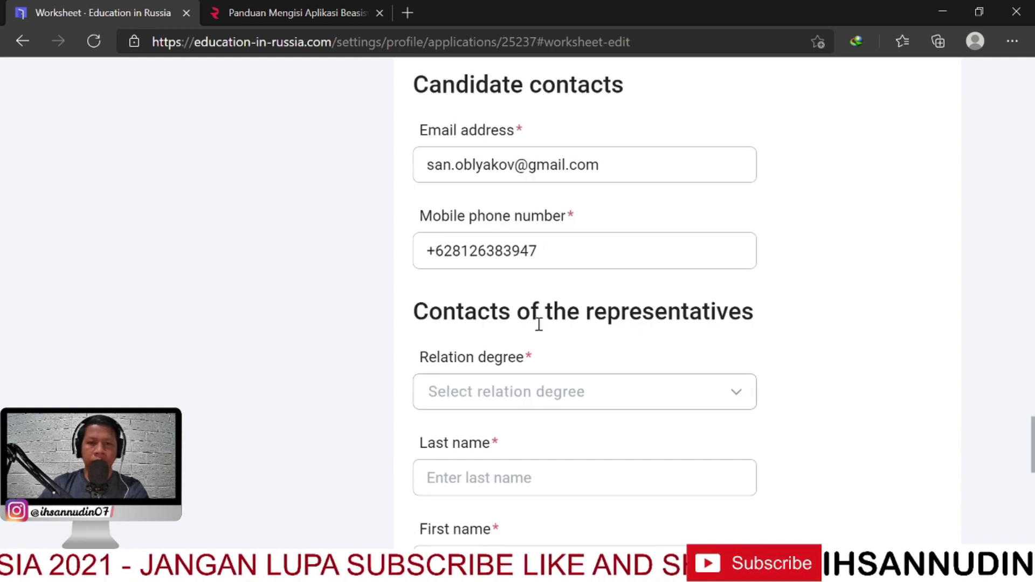
pyautogui.moveTo(412, 312); pyautogui.dragTo(713, 311)
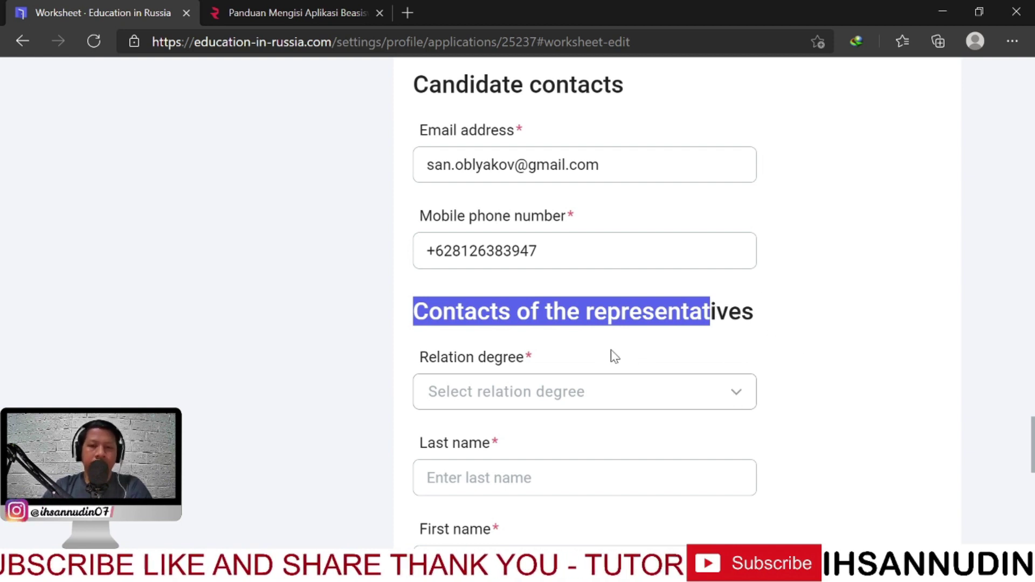
pyautogui.scroll(-1, 610, 348)
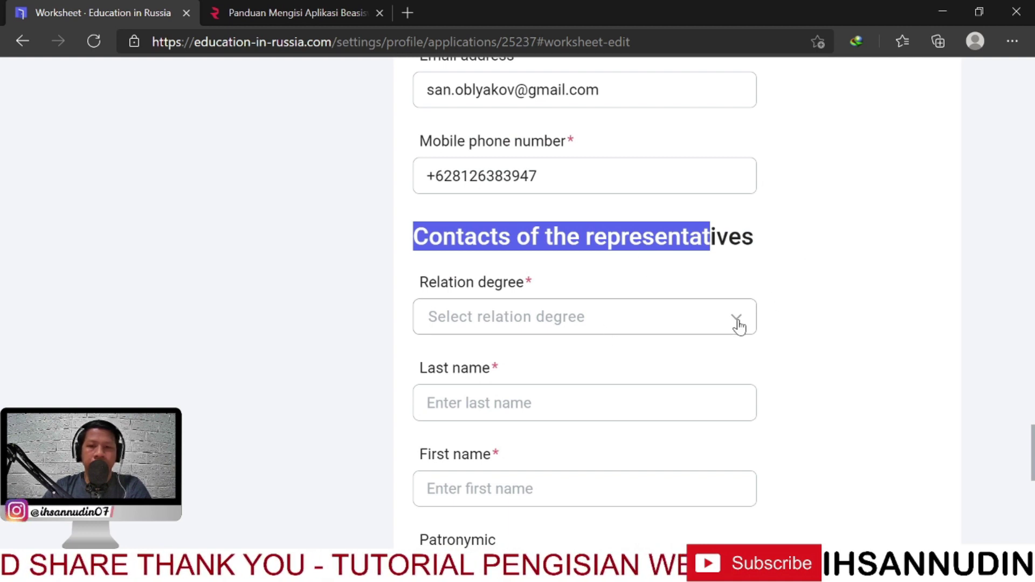
pyautogui.moveTo(432, 281); pyautogui.dragTo(439, 282)
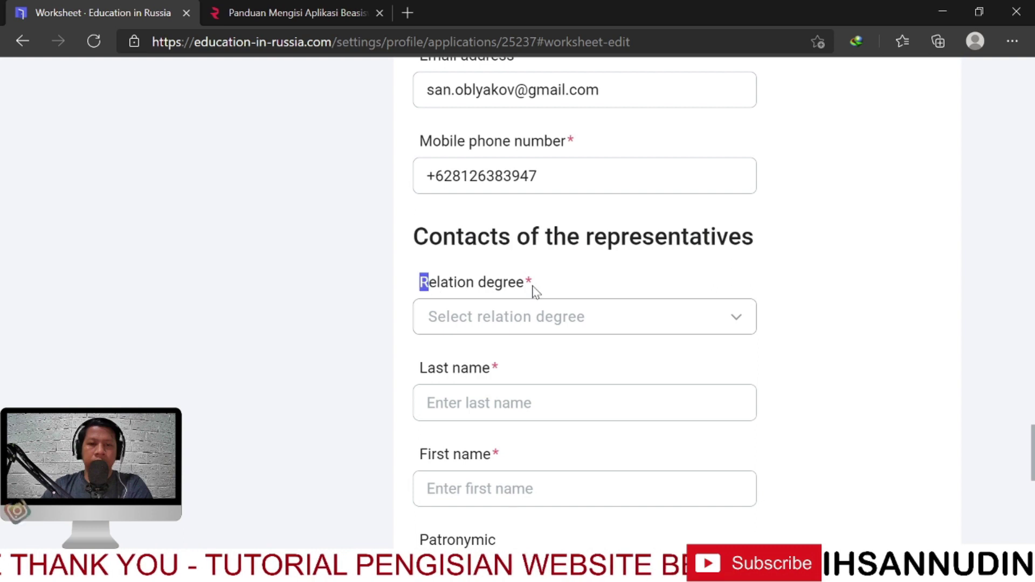
pyautogui.click(738, 321)
pyautogui.scroll(-1, 850, 332)
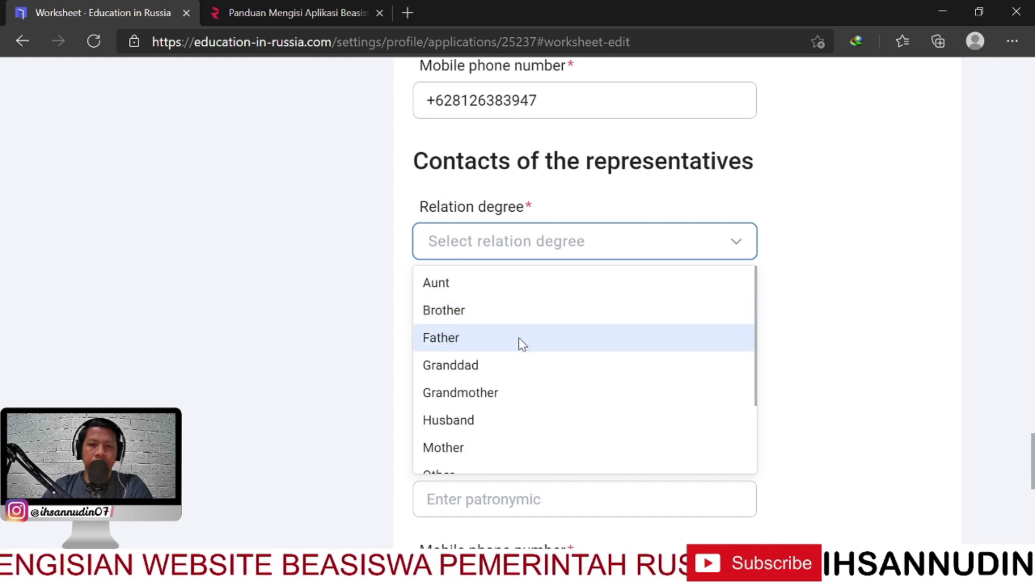
pyautogui.scroll(-1, 520, 356)
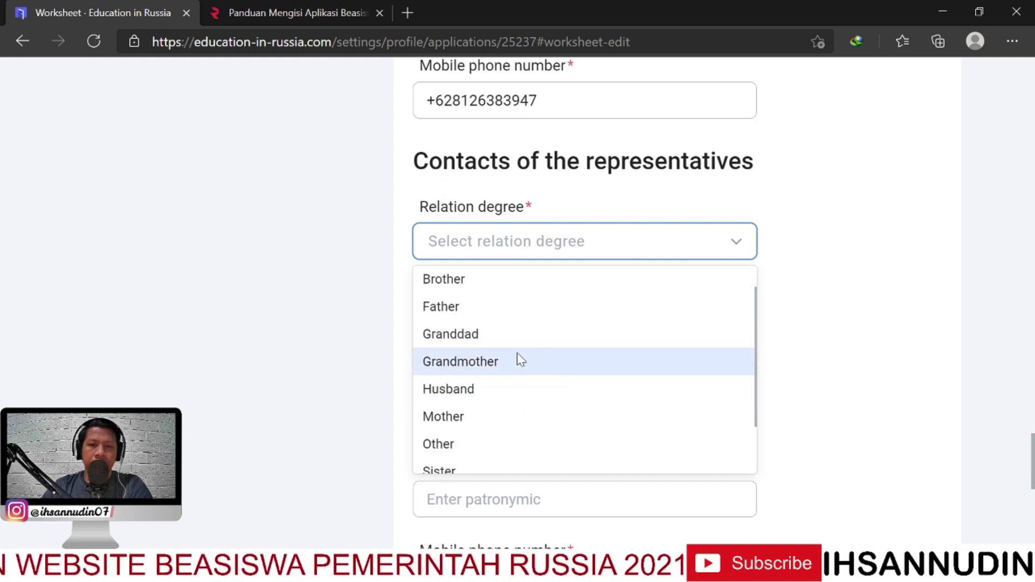
pyautogui.scroll(-2, 509, 393)
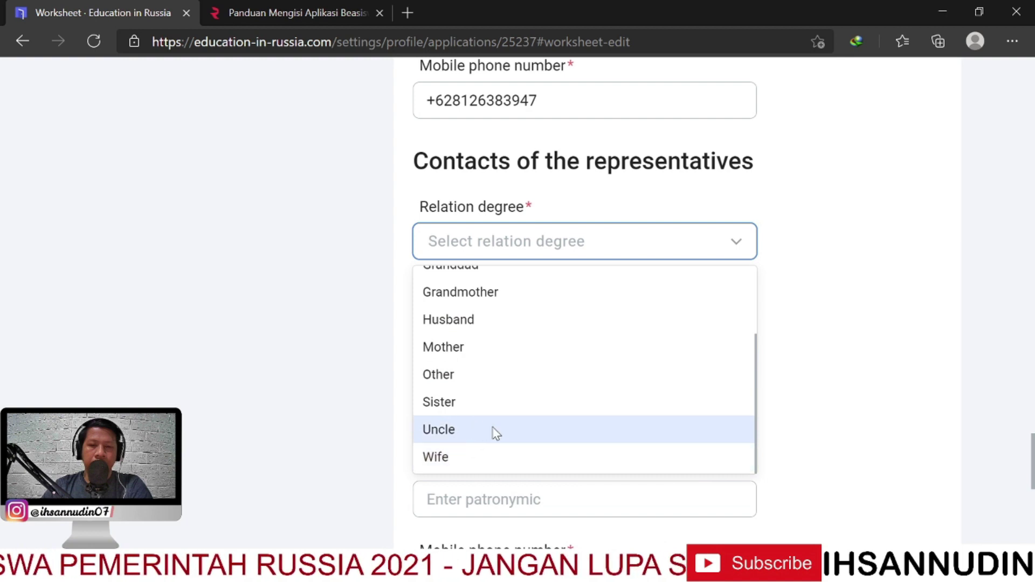
pyautogui.scroll(3, 493, 430)
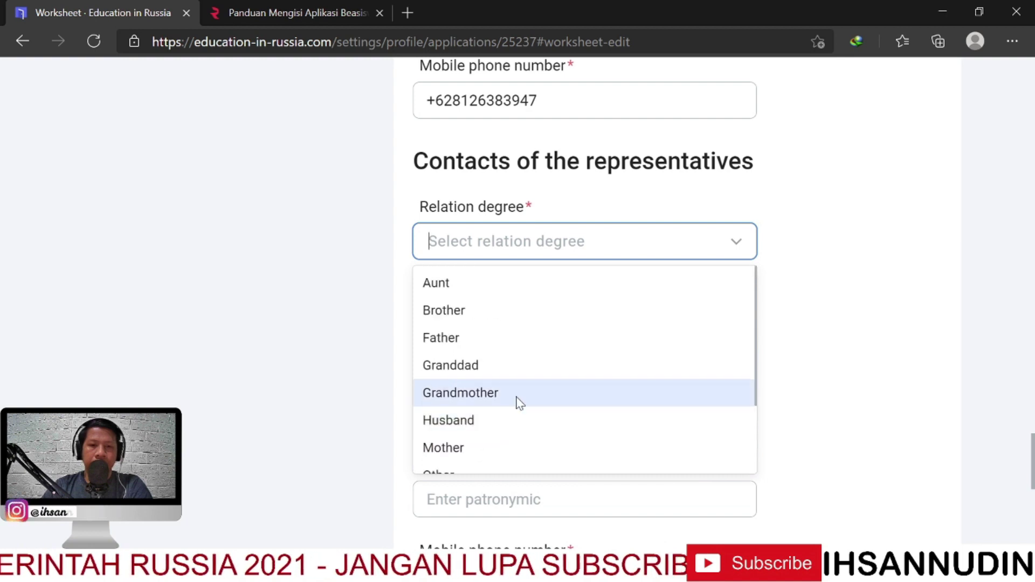
pyautogui.click(520, 341)
pyautogui.click(607, 327)
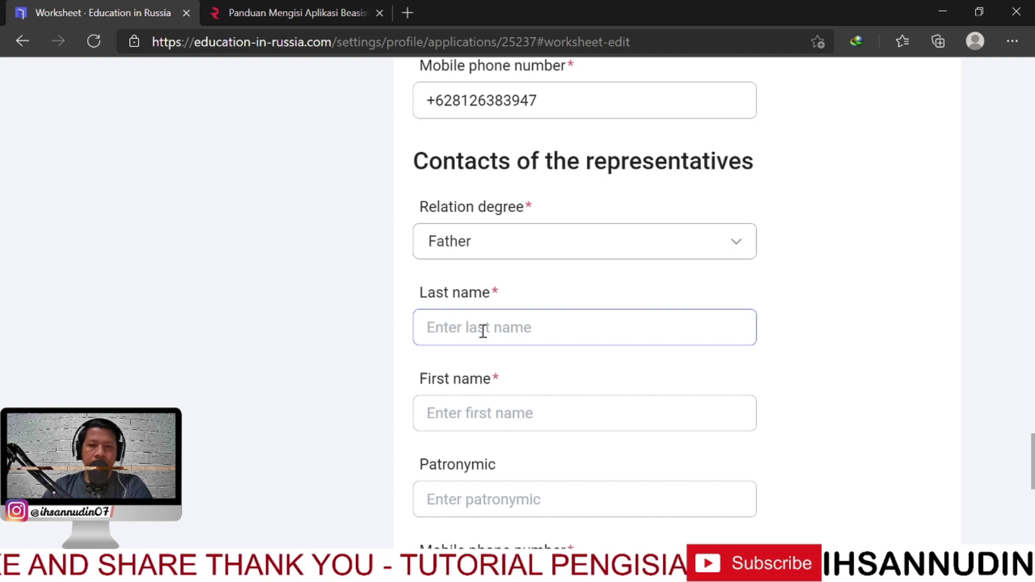
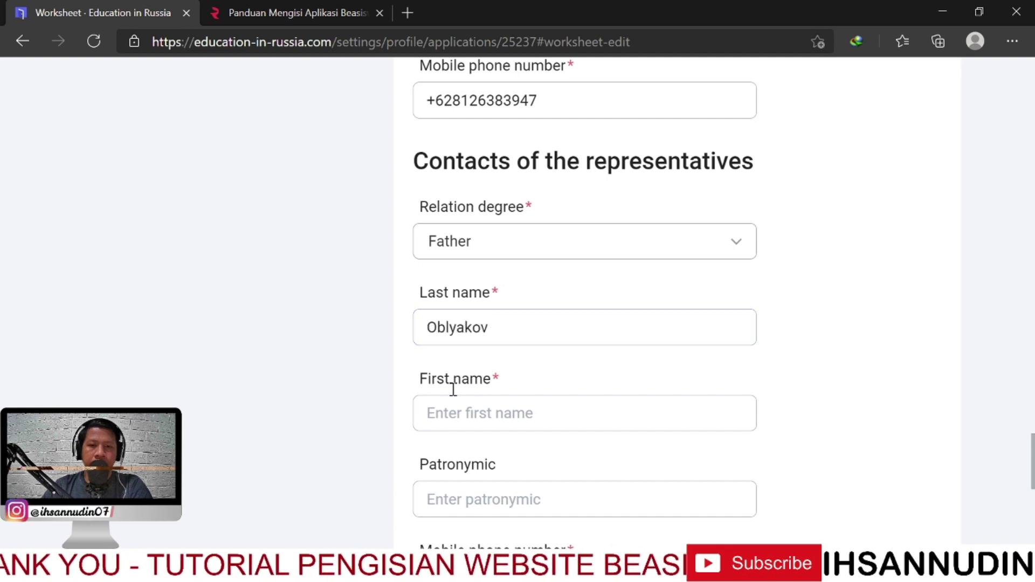
# Fill the representative's Last name, First name and +62 Mobile phone fields with the father's details
pyautogui.click(477, 423)
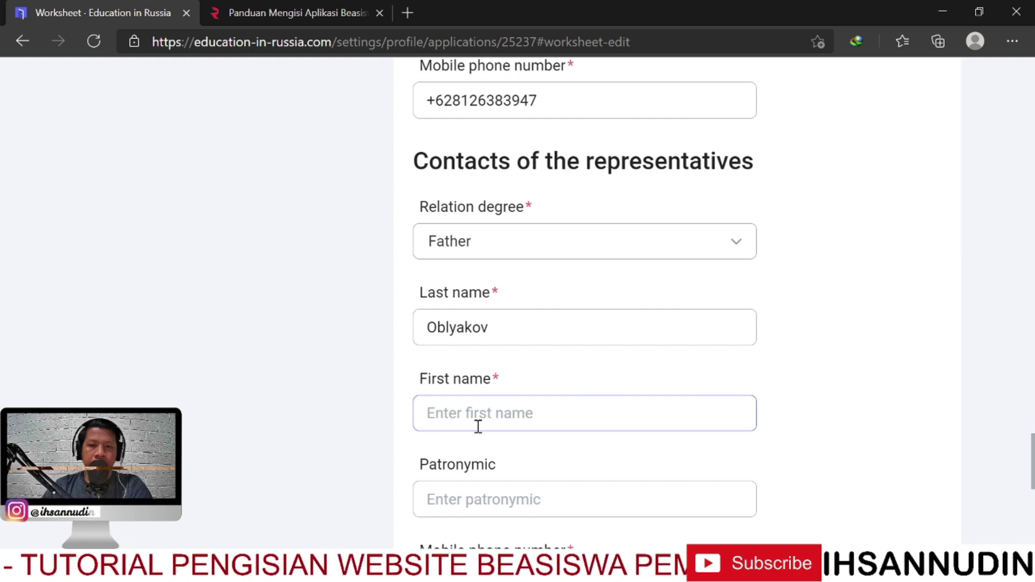
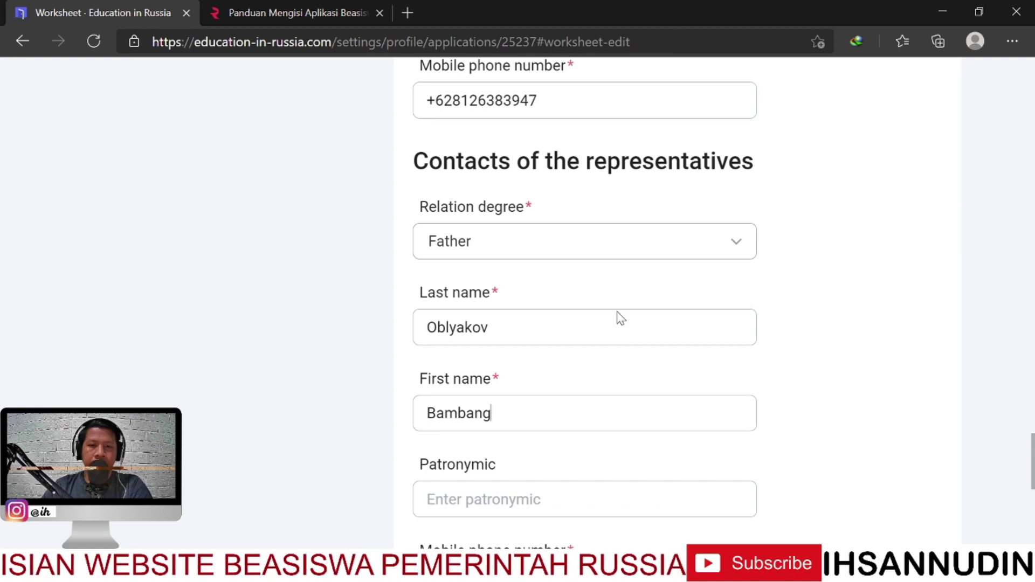
pyautogui.scroll(-4, 620, 318)
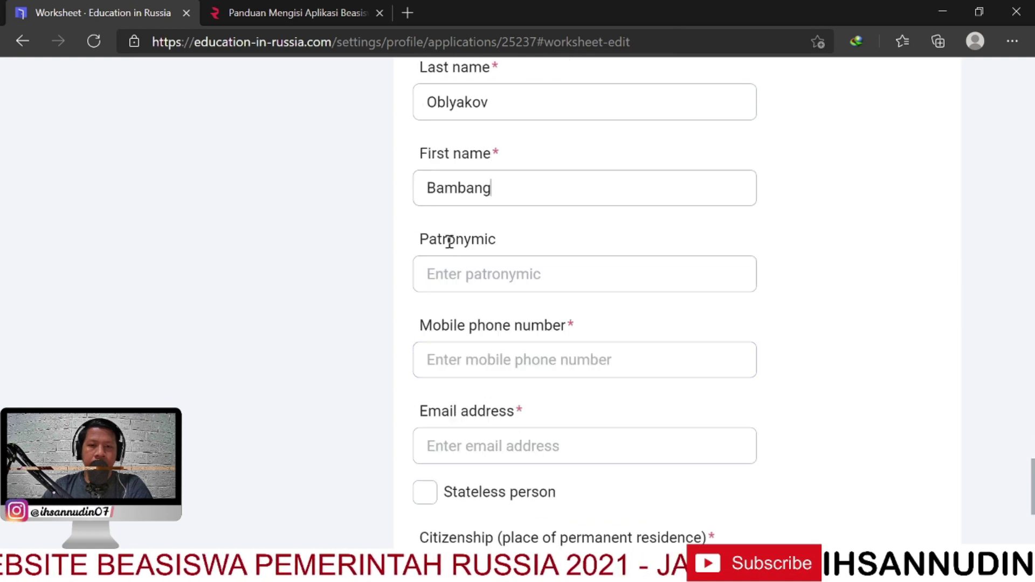
pyautogui.click(471, 268)
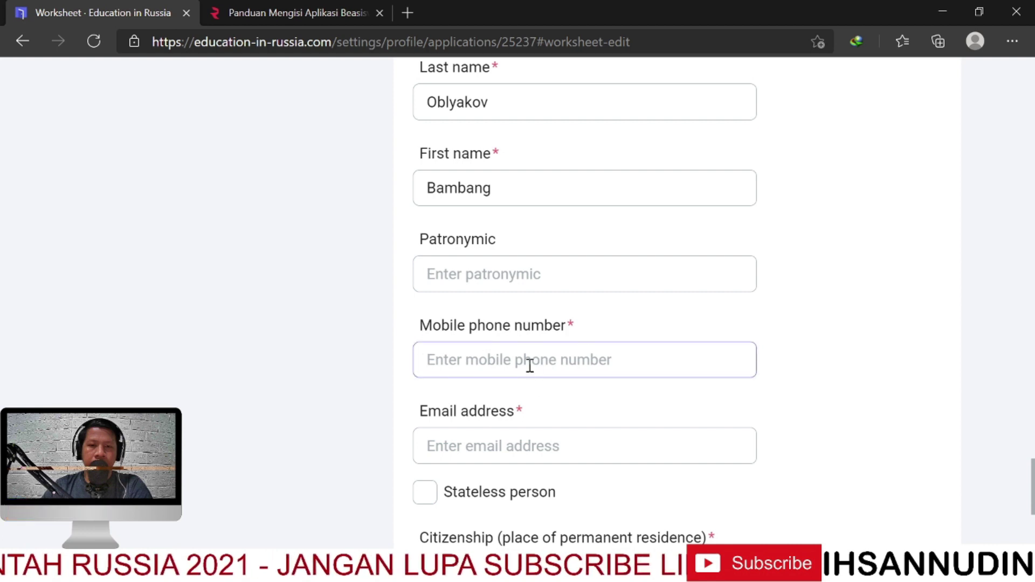
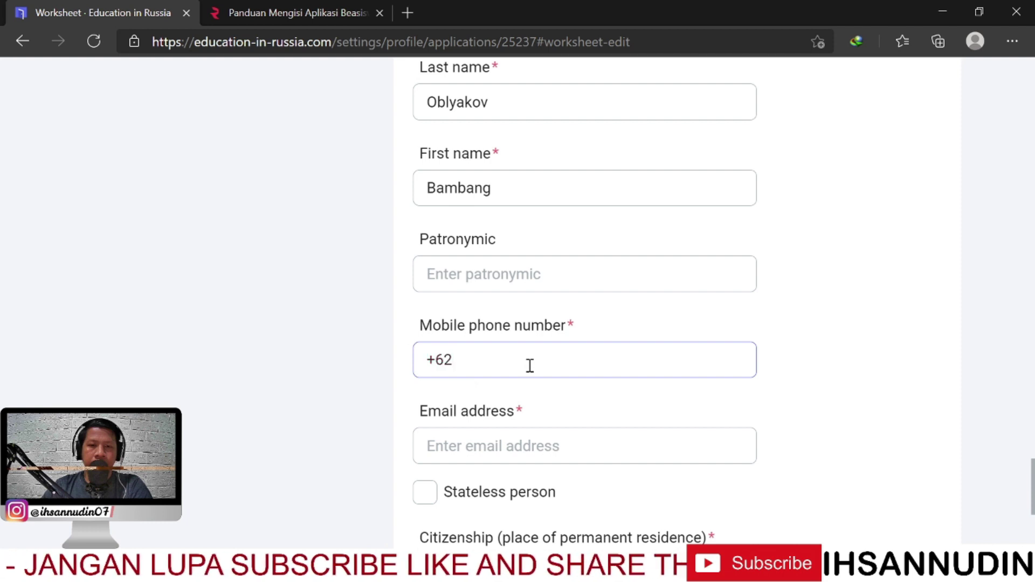
# Type the father's Gmail address into the representative's Email address field
pyautogui.scroll(-1, 574, 409)
pyautogui.click(499, 370)
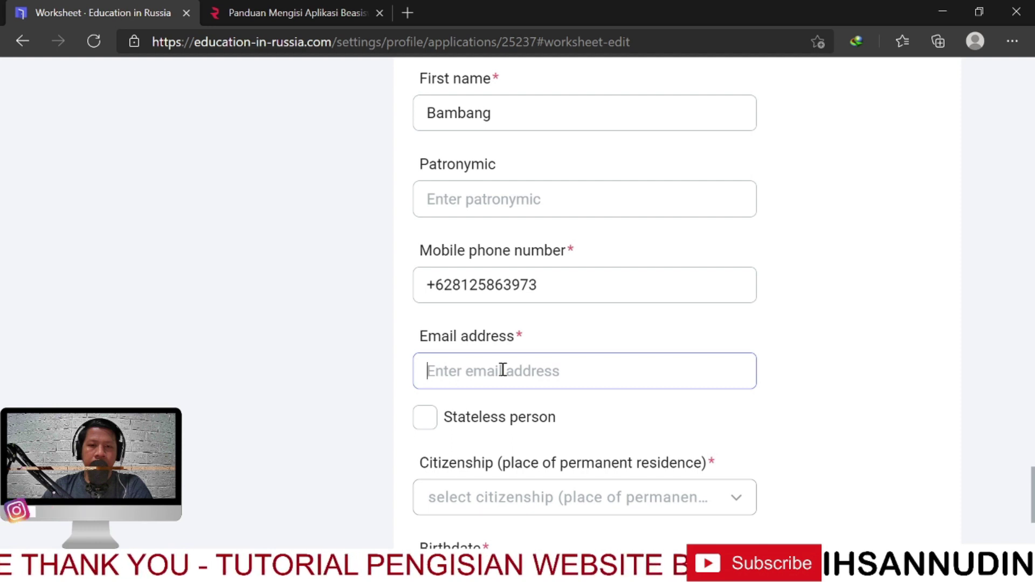
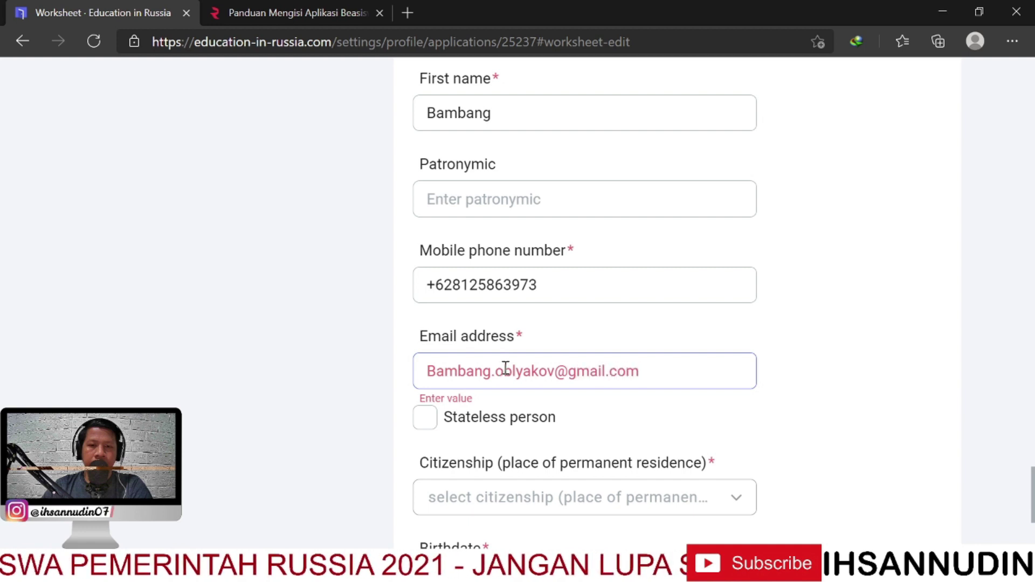
pyautogui.scroll(-3, 506, 368)
pyautogui.click(428, 221)
pyautogui.press('Delete')
pyautogui.write('b')
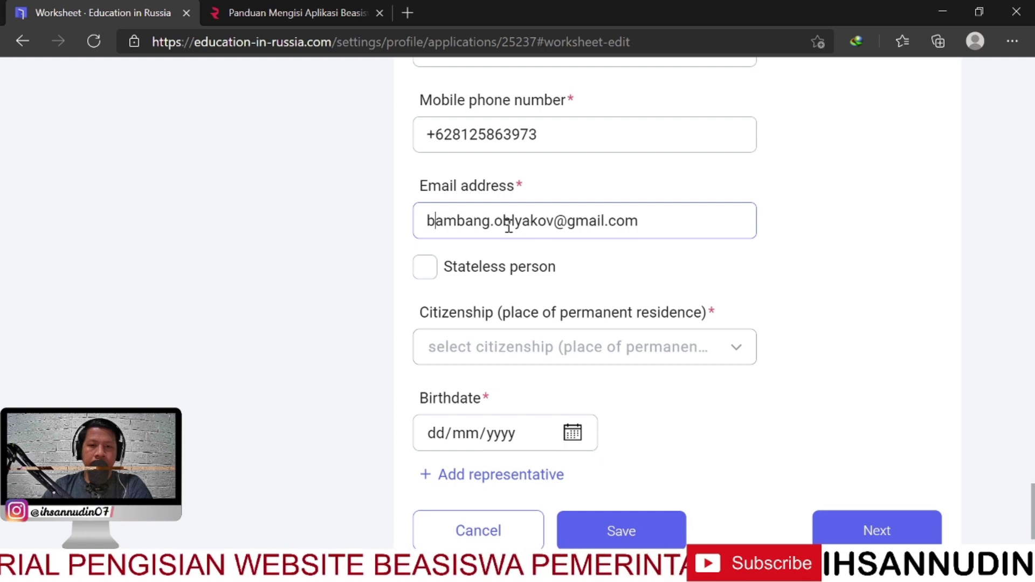
# Correct the email's first letter so the whole address is lowercase
pyautogui.scroll(1, 466, 212)
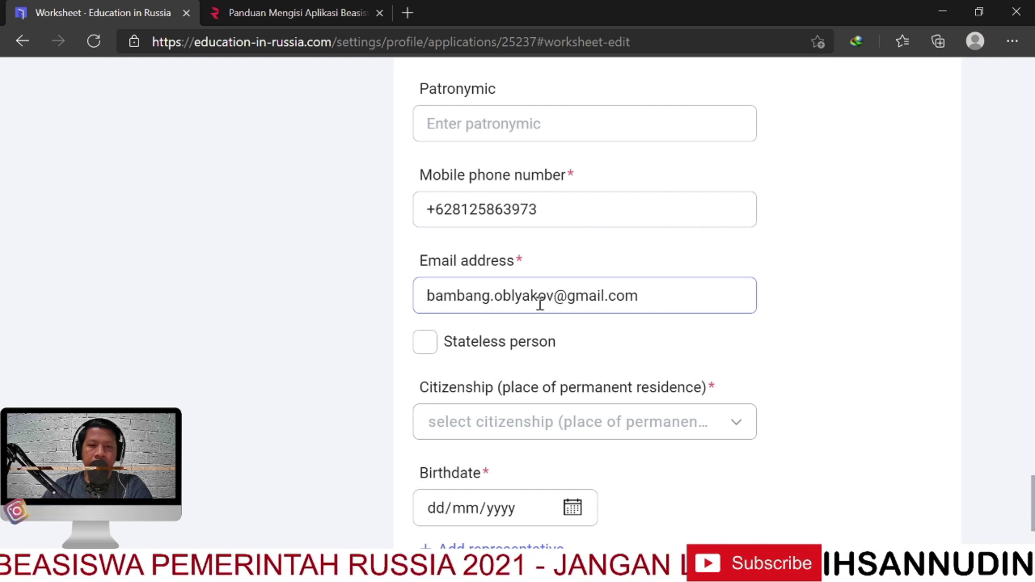
pyautogui.click(483, 323)
pyautogui.click(451, 305)
pyautogui.press('BackSpace')
pyautogui.write('B')
pyautogui.press('BackSpace')
pyautogui.write('b')
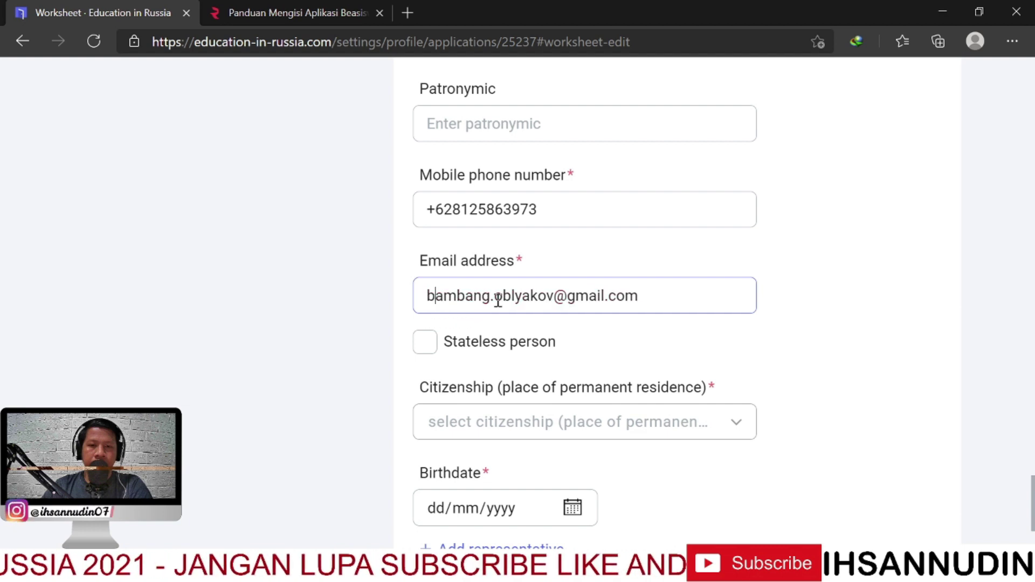
pyautogui.scroll(-1, 513, 302)
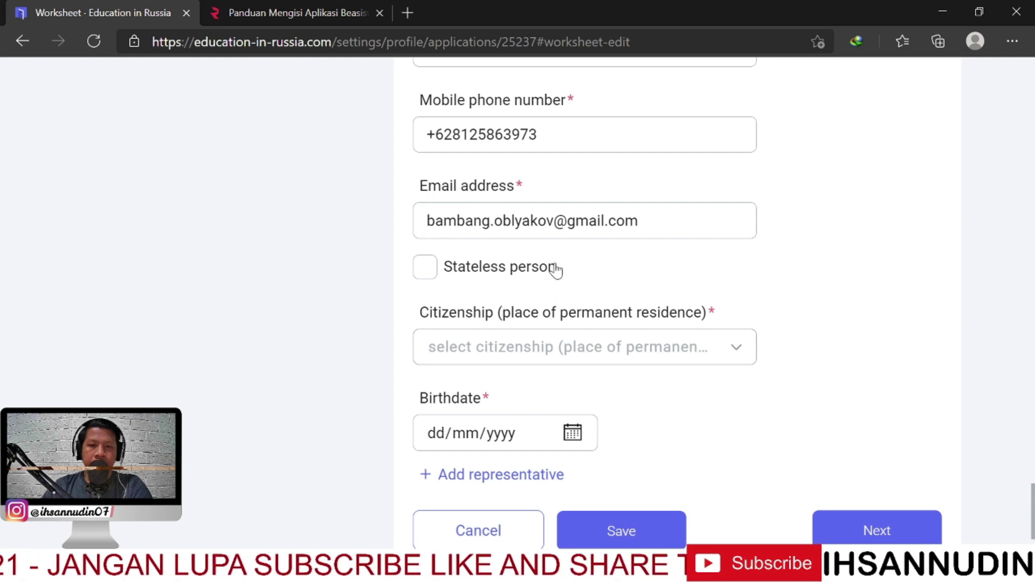
pyautogui.scroll(-1, 597, 305)
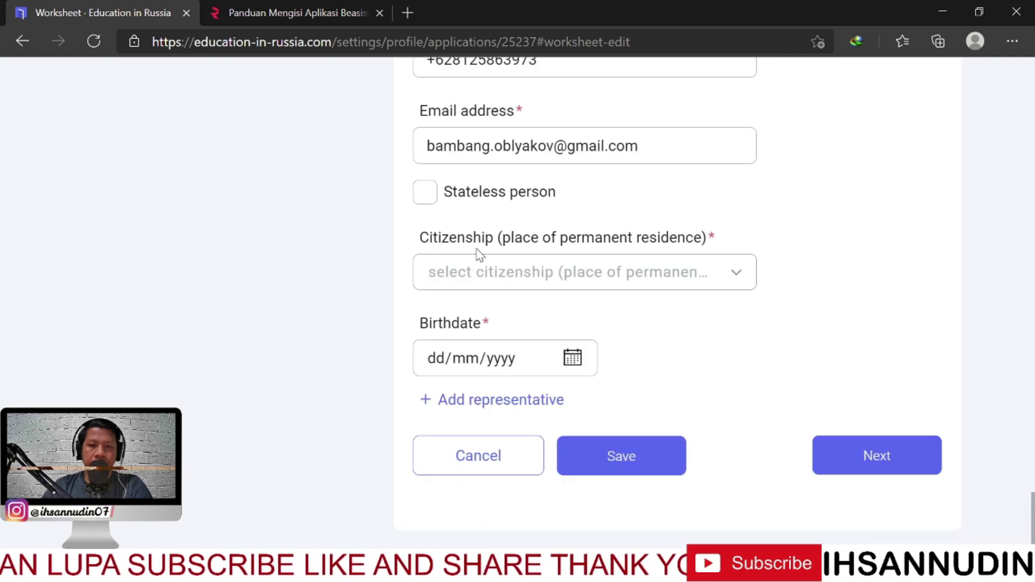
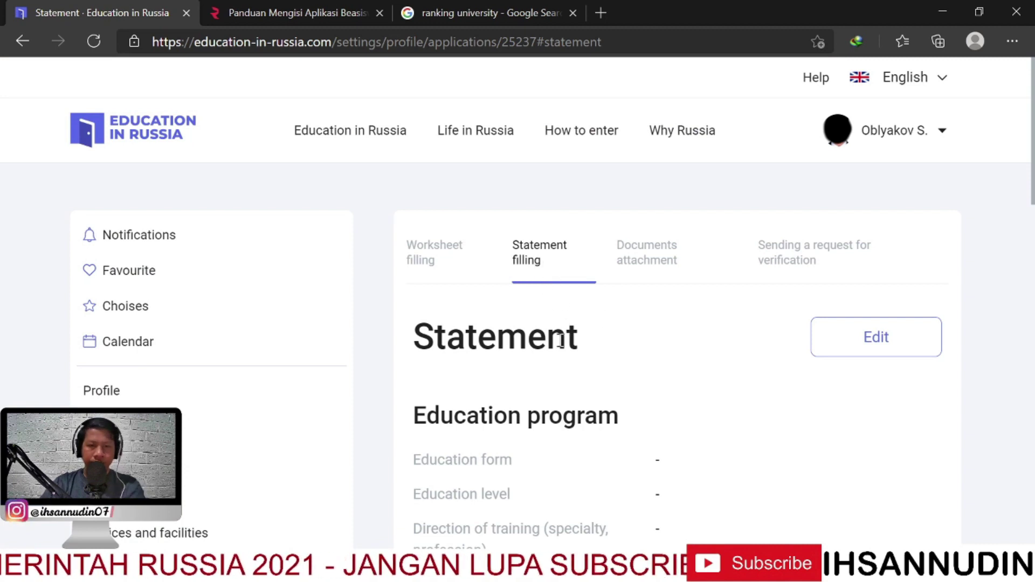
# Scroll the Statement page and open the statement form for editing
pyautogui.scroll(-1, 562, 356)
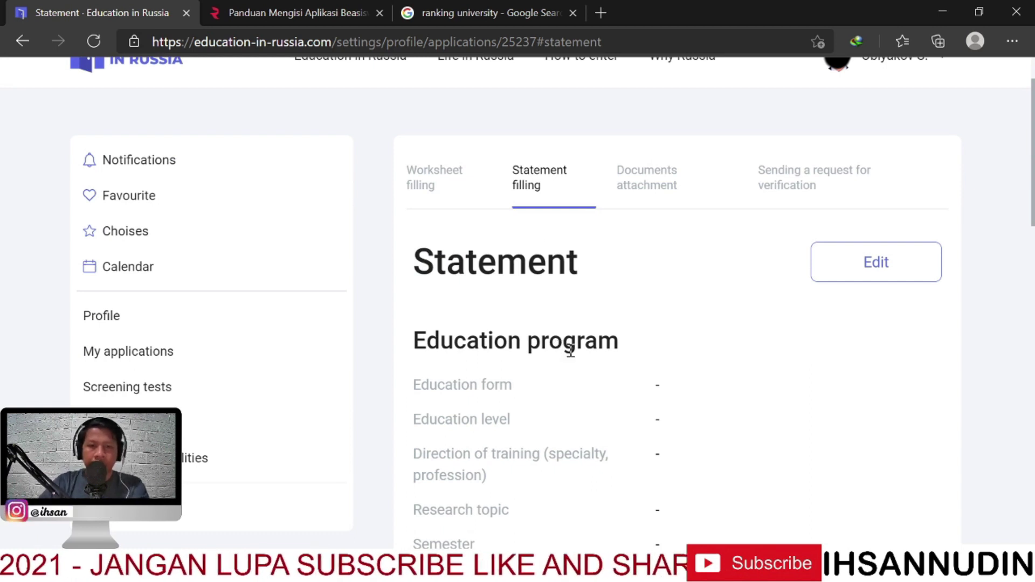
pyautogui.scroll(-3, 589, 346)
pyautogui.scroll(3, 589, 347)
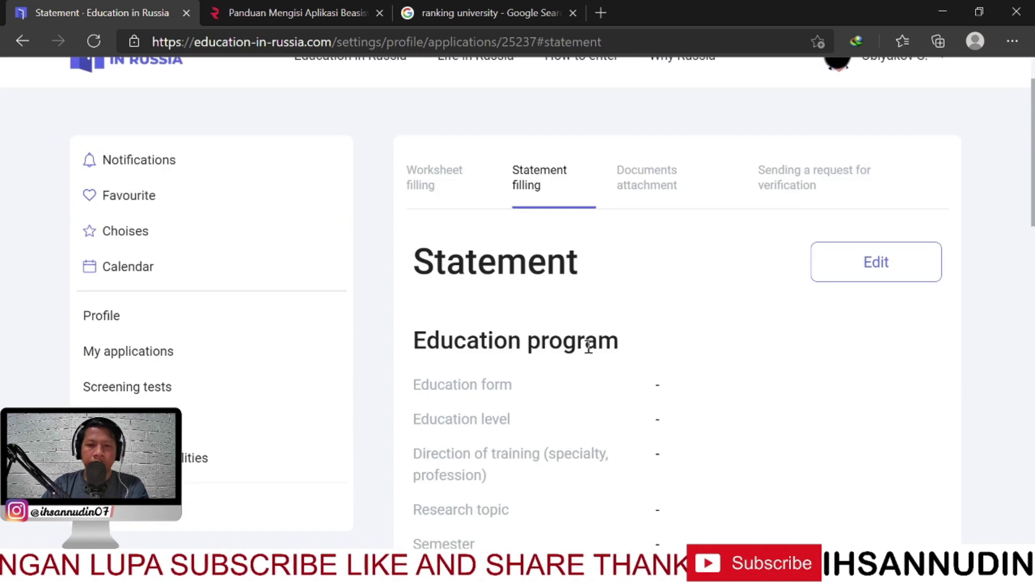
pyautogui.scroll(-5, 589, 347)
pyautogui.scroll(5, 589, 346)
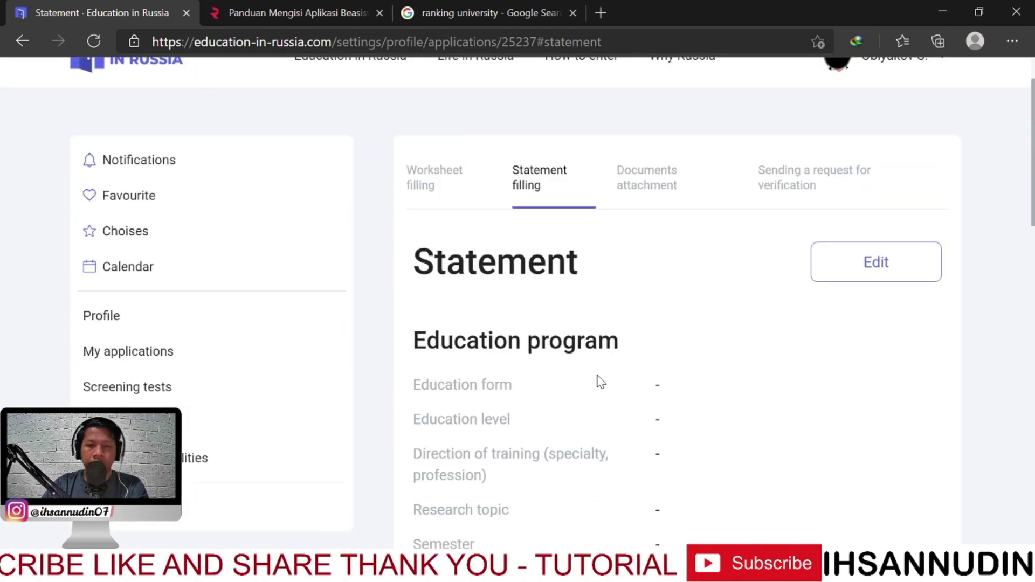
pyautogui.scroll(-1, 600, 382)
pyautogui.scroll(-4, 592, 373)
pyautogui.scroll(6, 592, 372)
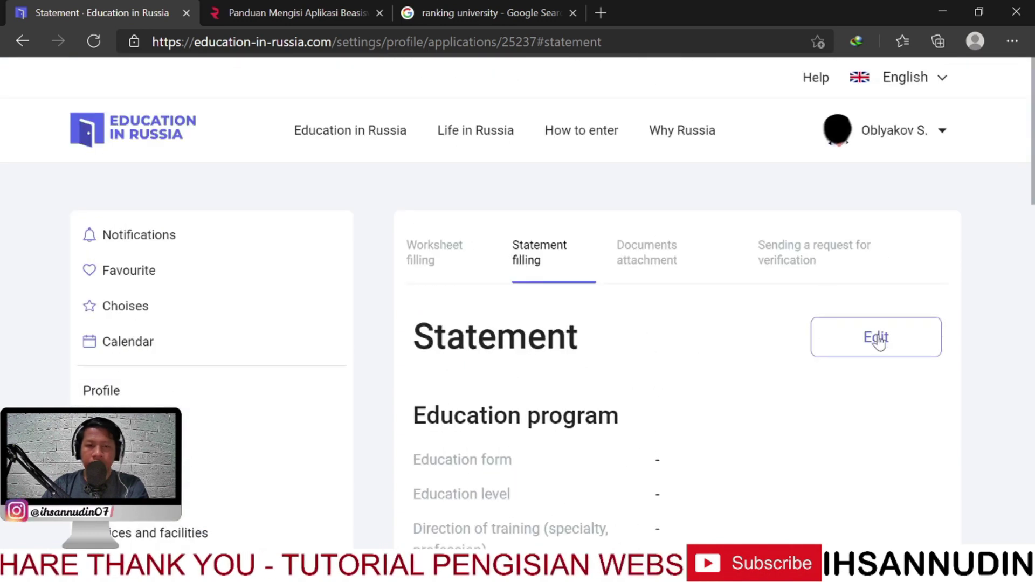
pyautogui.click(878, 339)
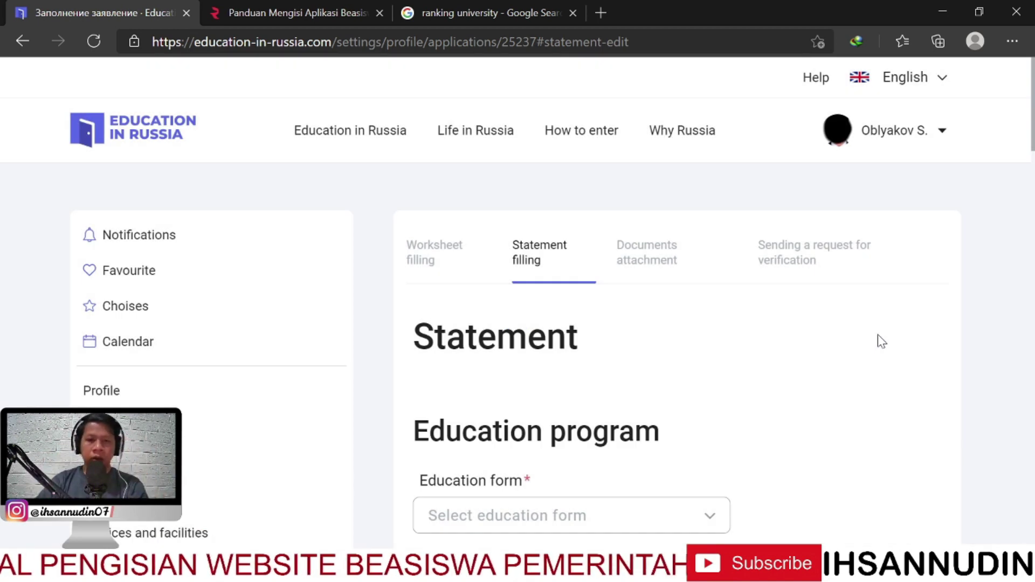
# Set the Education form dropdown to Full-time
pyautogui.scroll(-3, 763, 389)
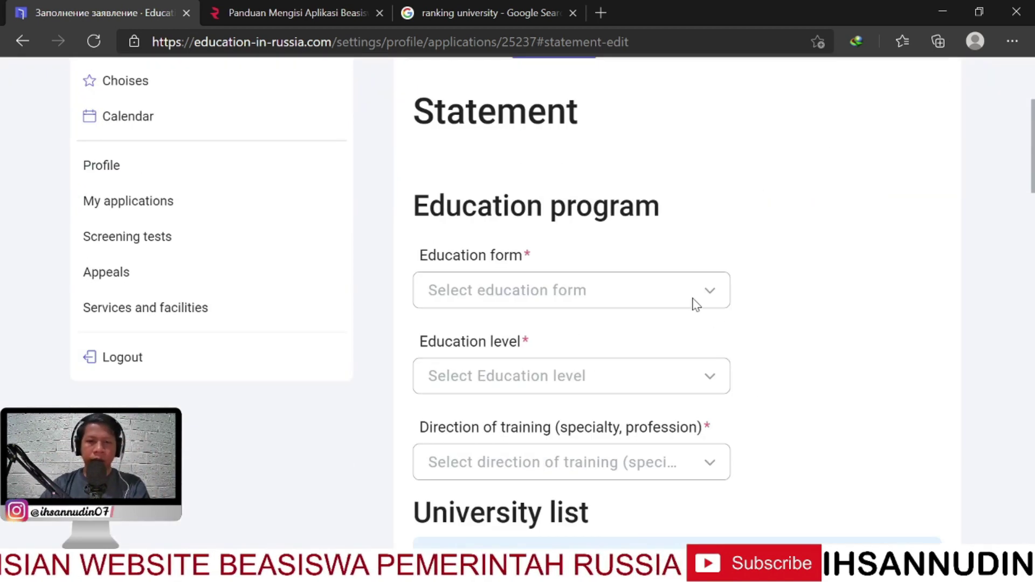
pyautogui.scroll(1, 734, 316)
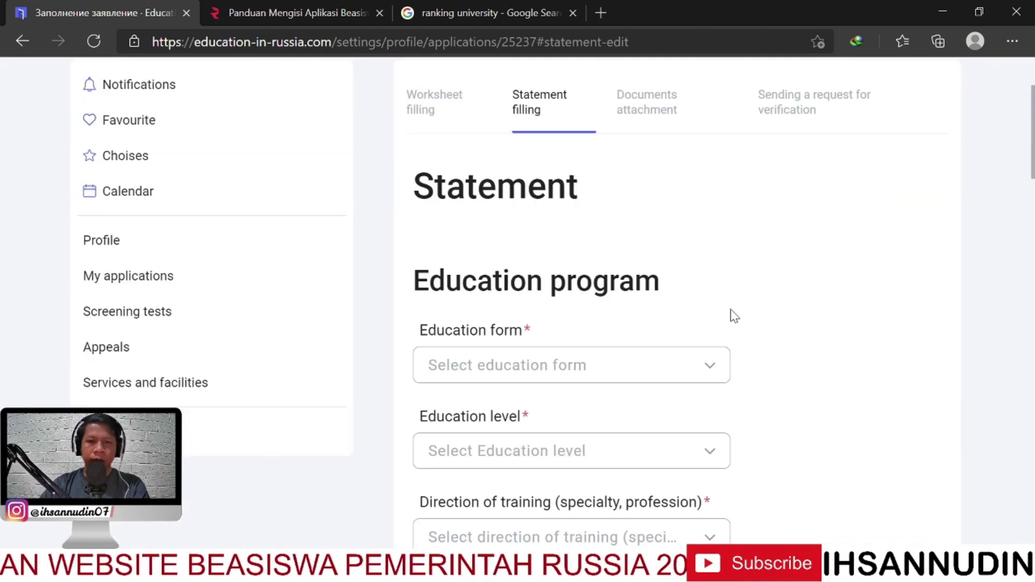
pyautogui.click(637, 370)
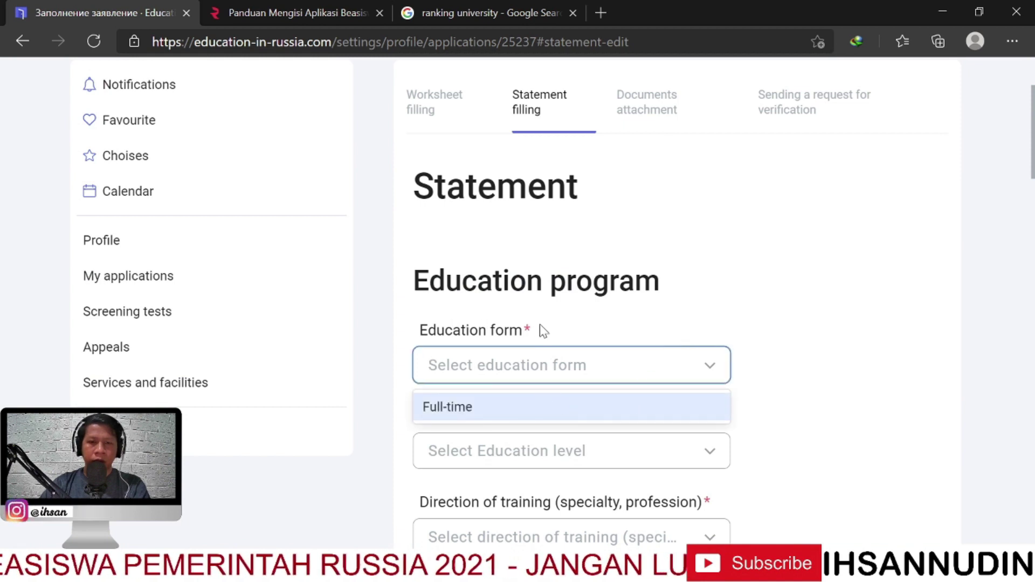
pyautogui.click(496, 411)
pyautogui.scroll(-1, 712, 391)
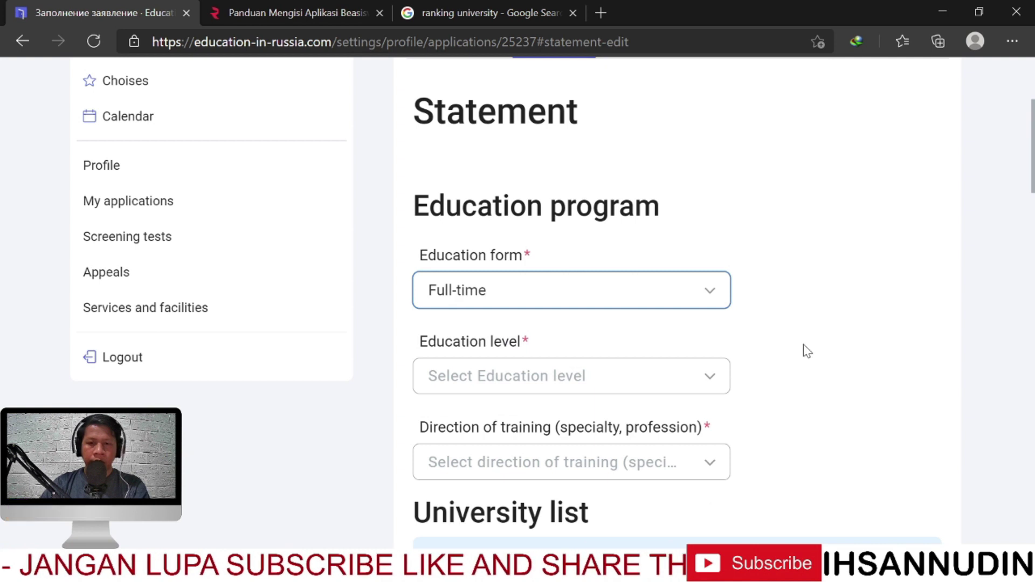
# Set the education level to Bachelor`s degree, replacing the initially picked Master's degree
pyautogui.scroll(-1, 804, 350)
pyautogui.click(722, 317)
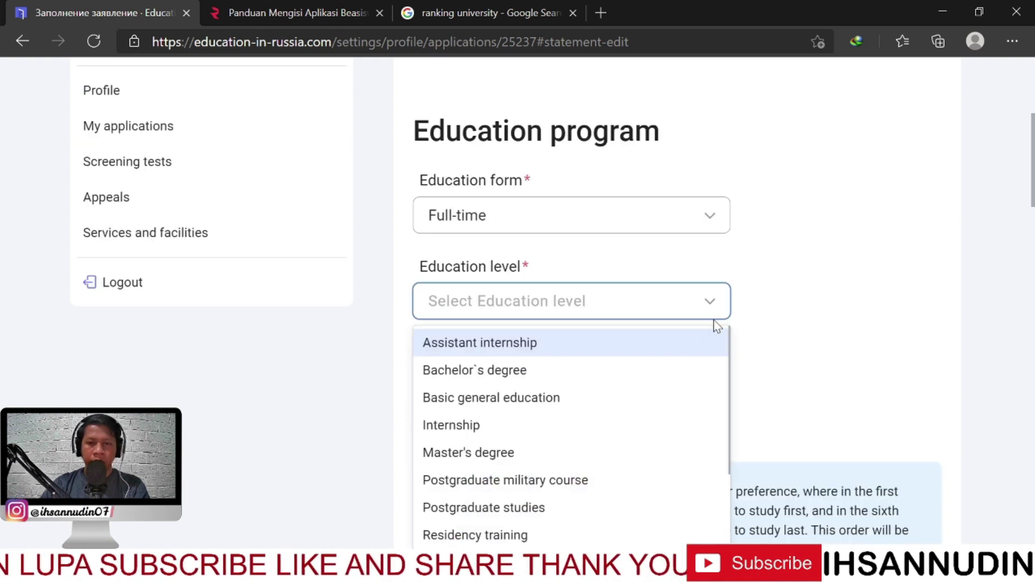
pyautogui.scroll(-2, 657, 408)
pyautogui.scroll(2, 634, 410)
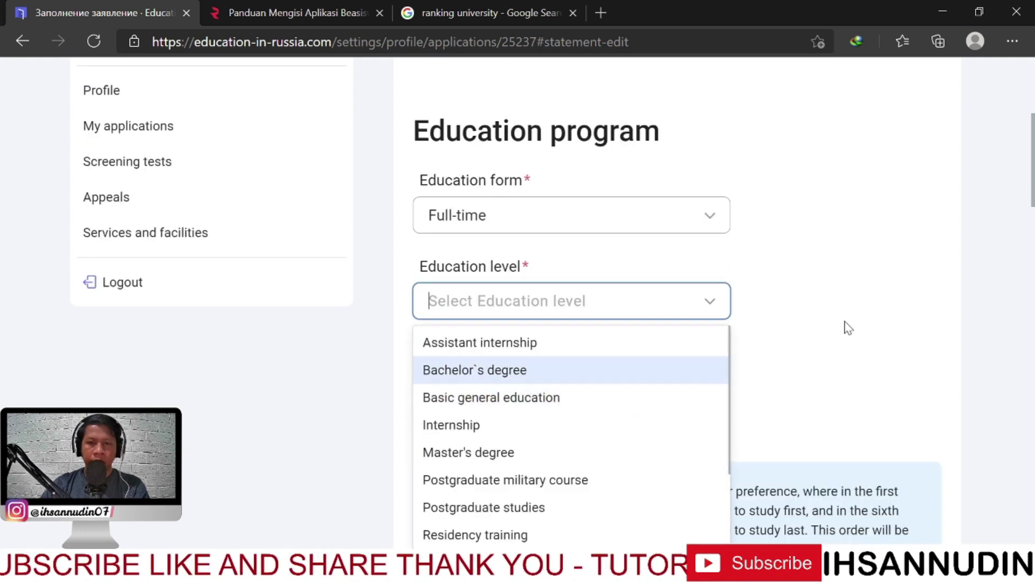
pyautogui.scroll(-1, 849, 324)
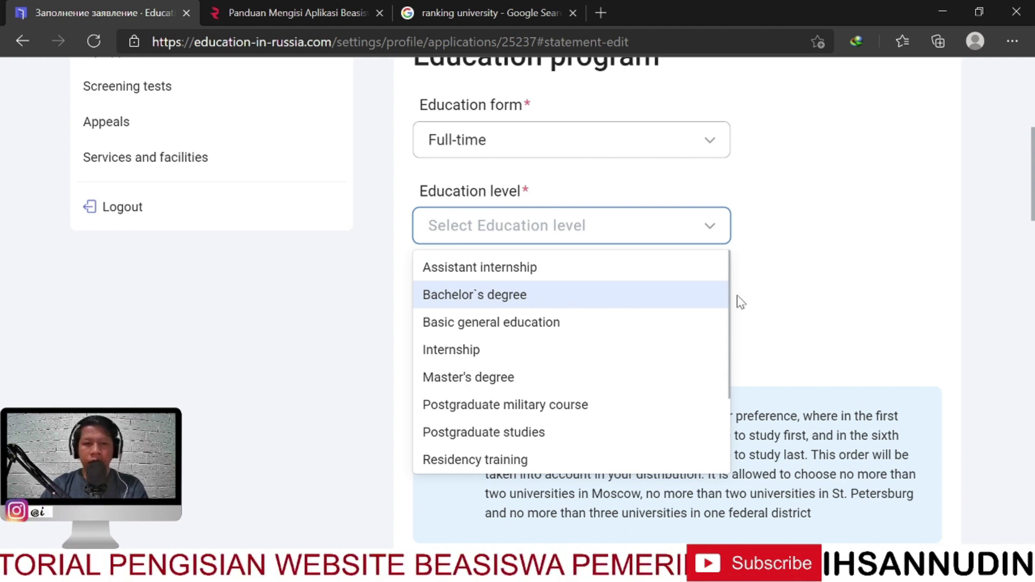
pyautogui.click(526, 383)
pyautogui.click(597, 228)
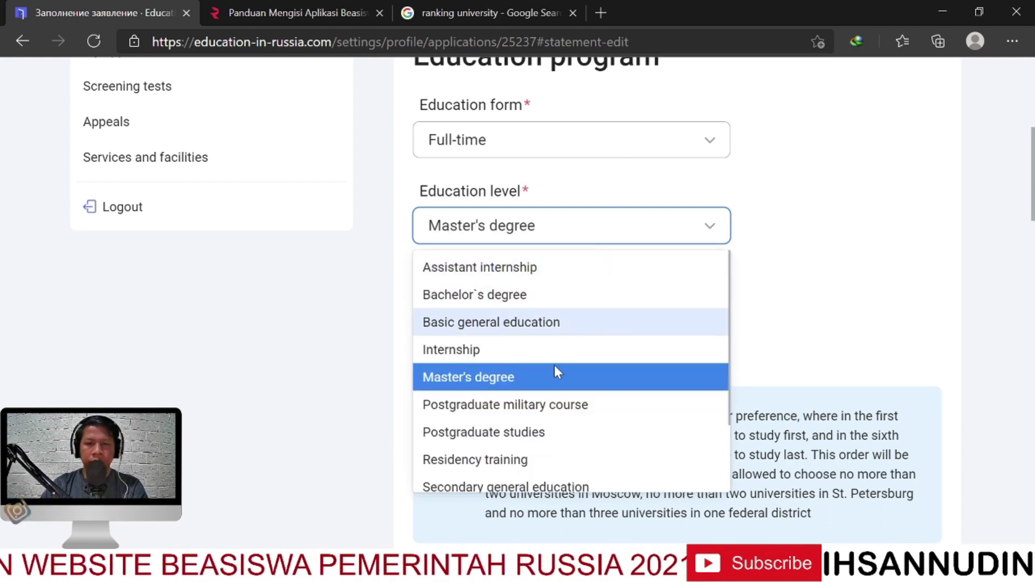
pyautogui.click(545, 294)
pyautogui.scroll(2, 842, 277)
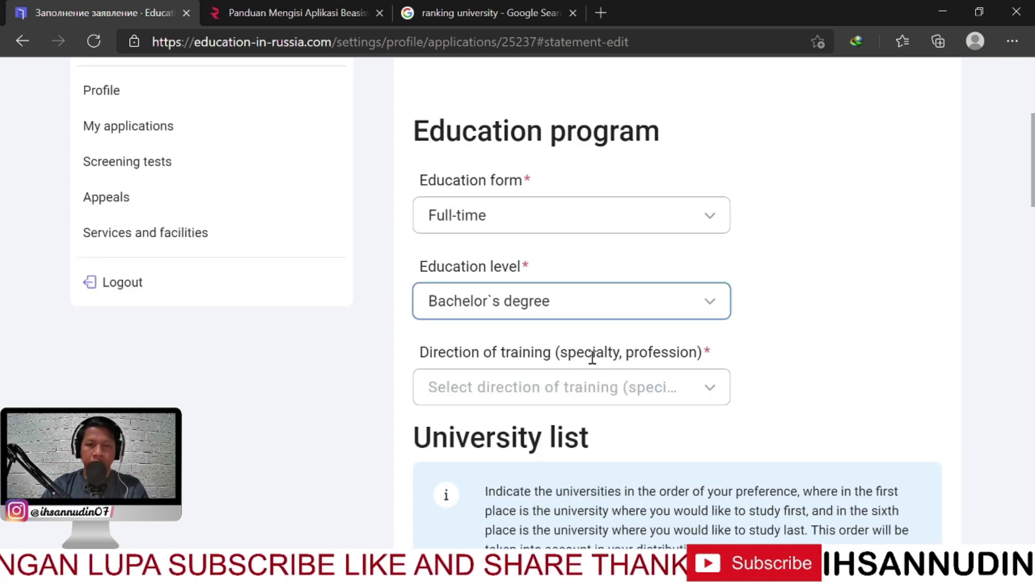
pyautogui.scroll(-2, 672, 356)
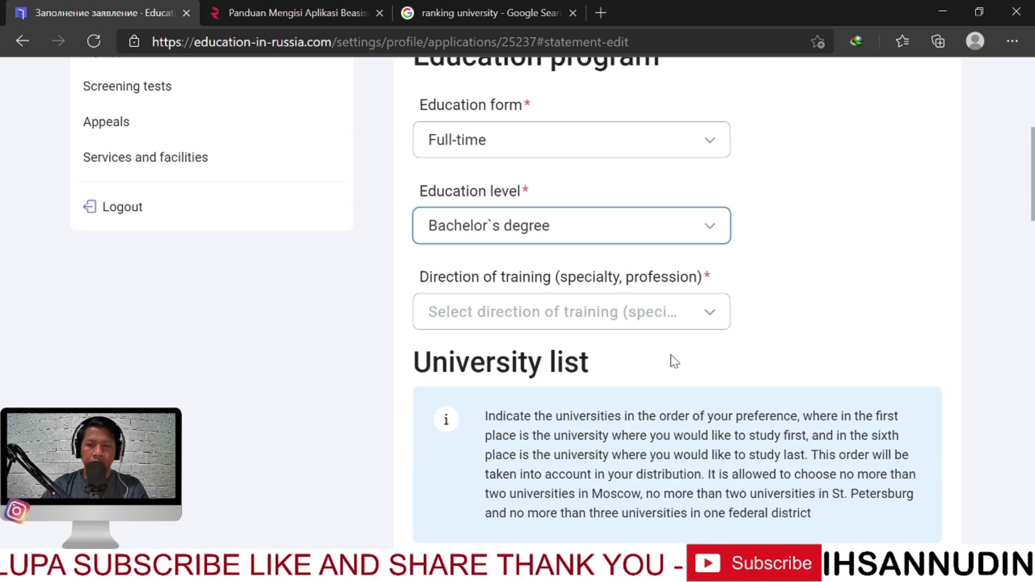
# Browse the Direction of training list and close it without choosing a direction
pyautogui.click(690, 323)
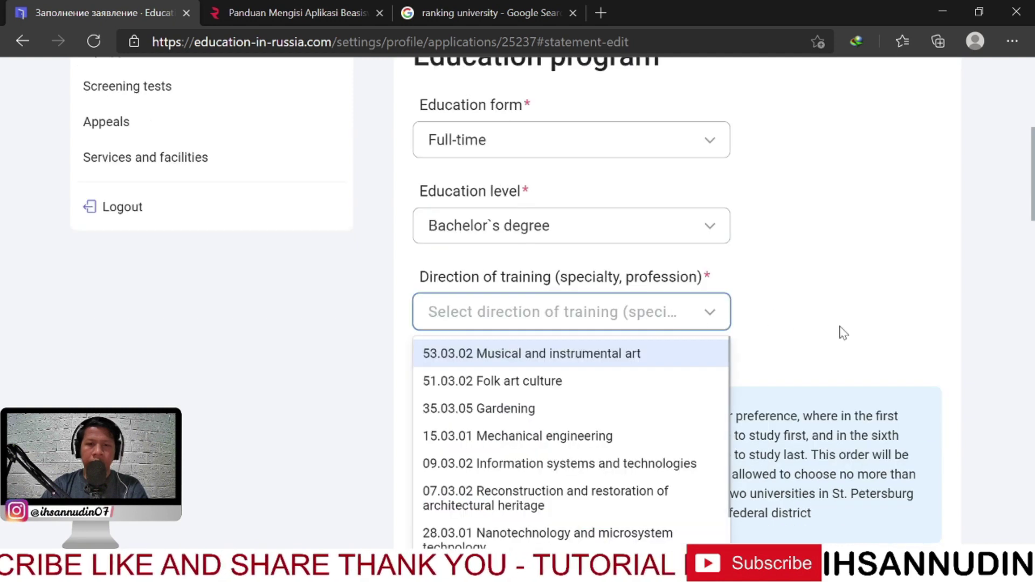
pyautogui.scroll(-3, 844, 333)
pyautogui.scroll(-3, 581, 270)
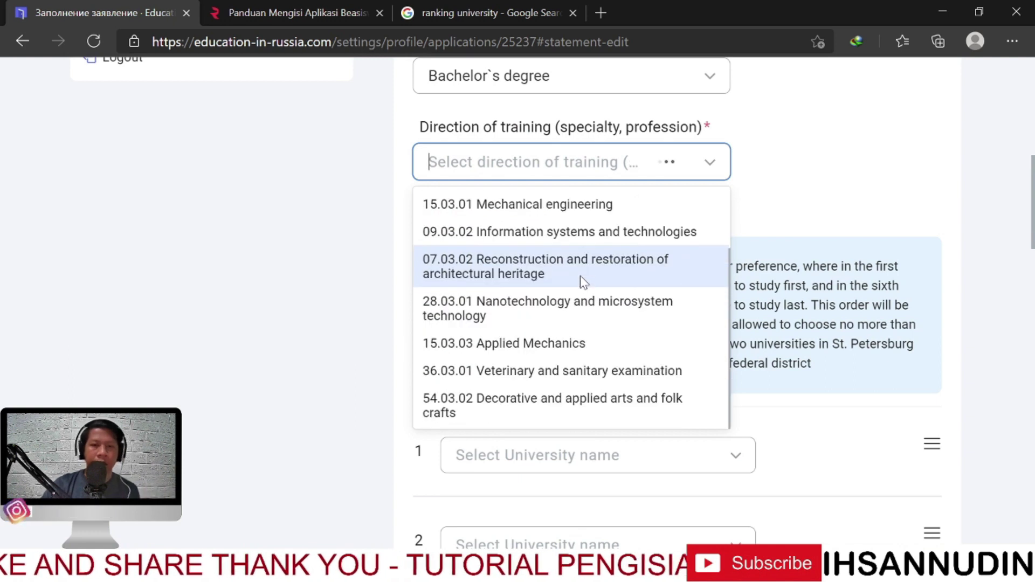
pyautogui.scroll(-3, 572, 366)
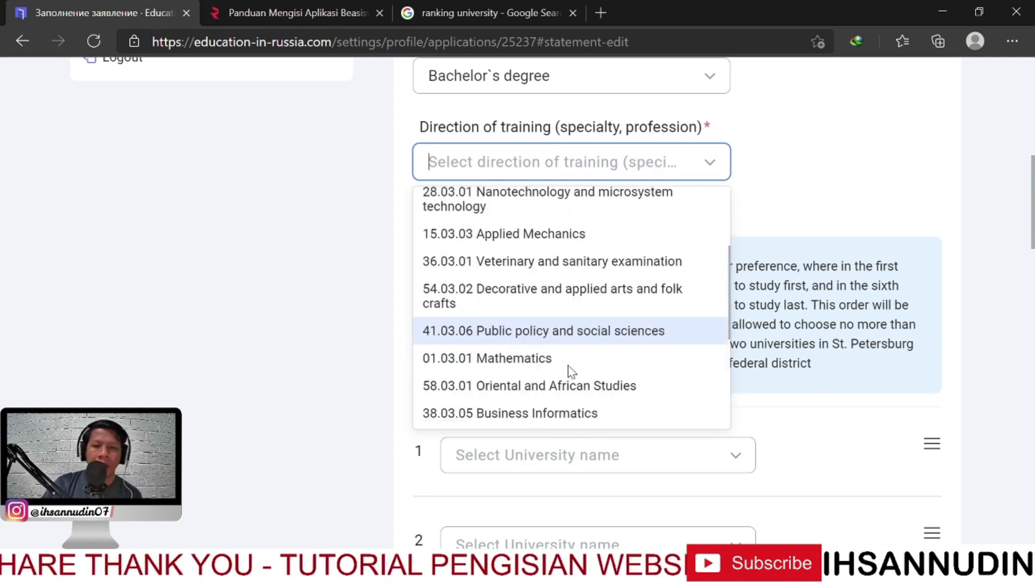
pyautogui.scroll(-3, 571, 371)
pyautogui.scroll(5, 543, 366)
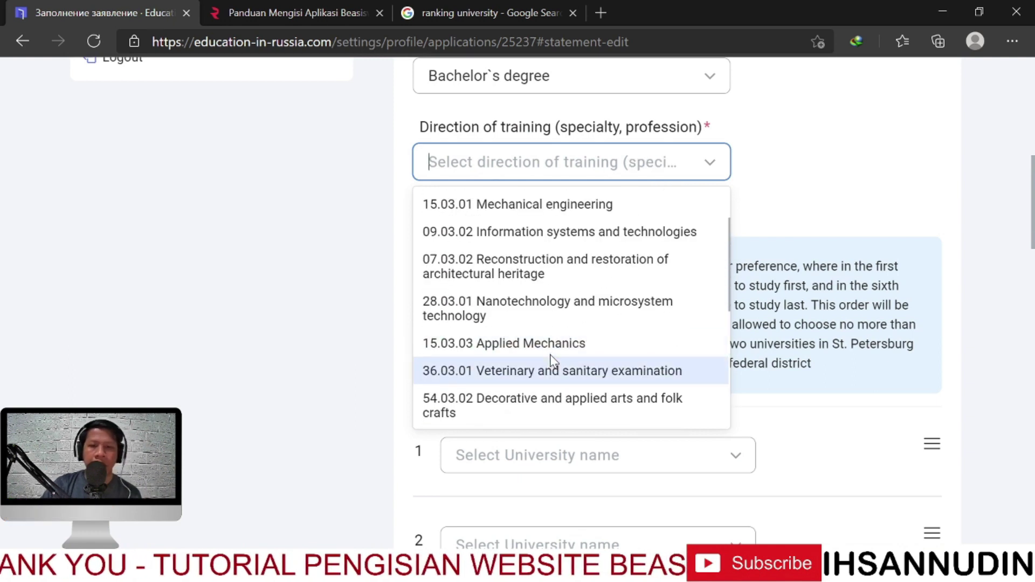
pyautogui.scroll(3, 553, 360)
pyautogui.click(820, 187)
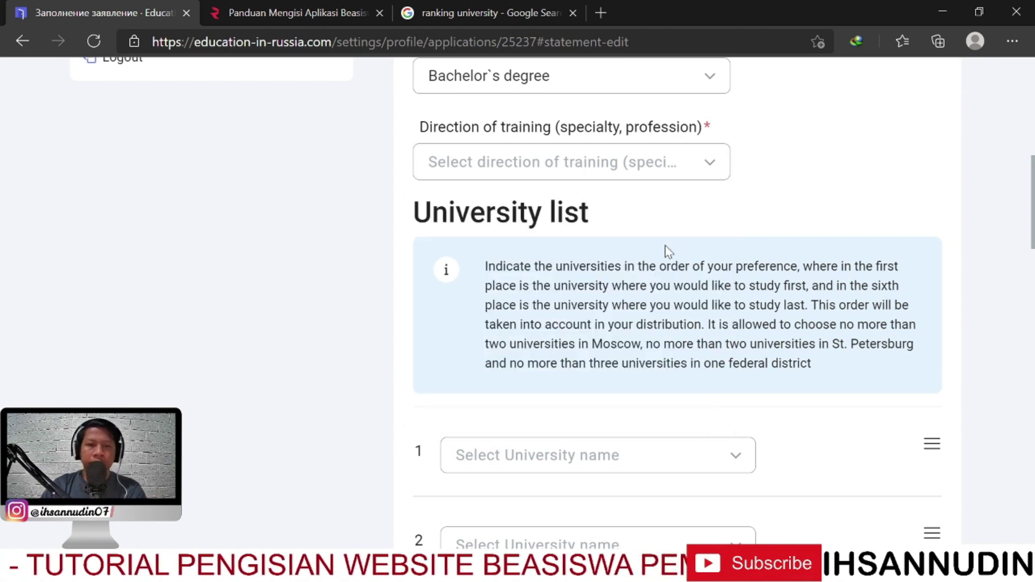
pyautogui.scroll(1, 658, 275)
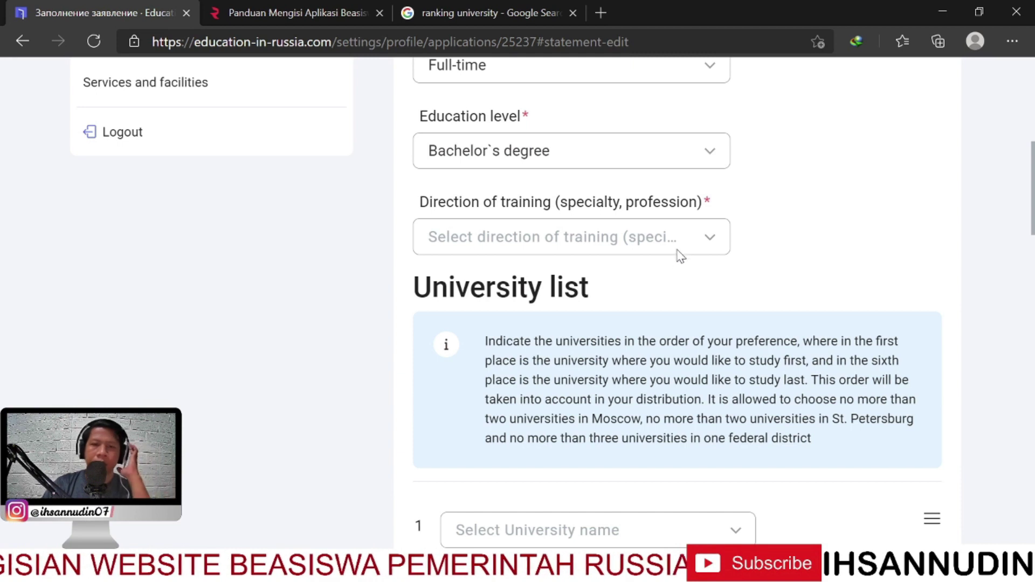
pyautogui.scroll(1, 680, 254)
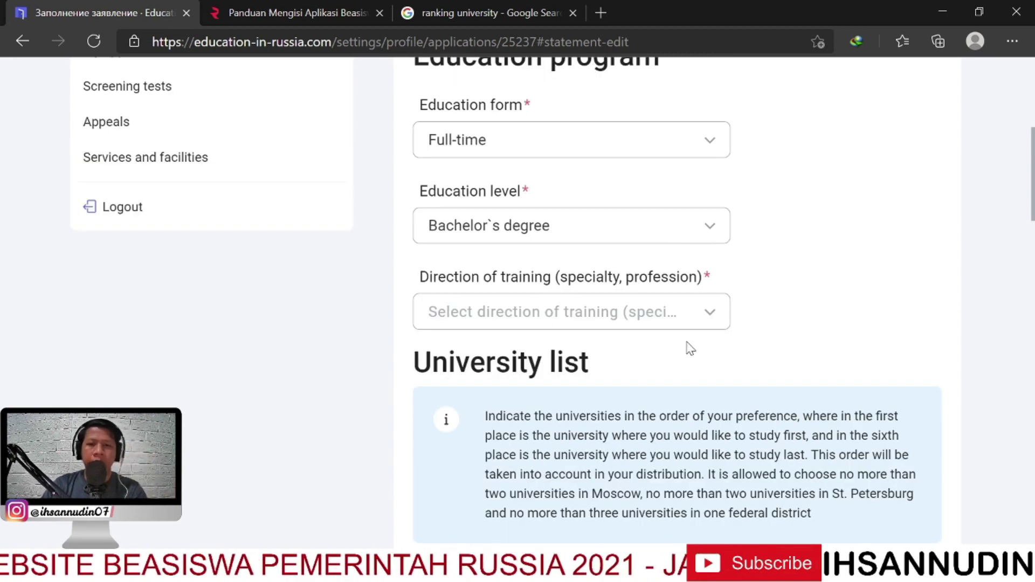
pyautogui.scroll(-4, 665, 351)
pyautogui.scroll(9, 693, 347)
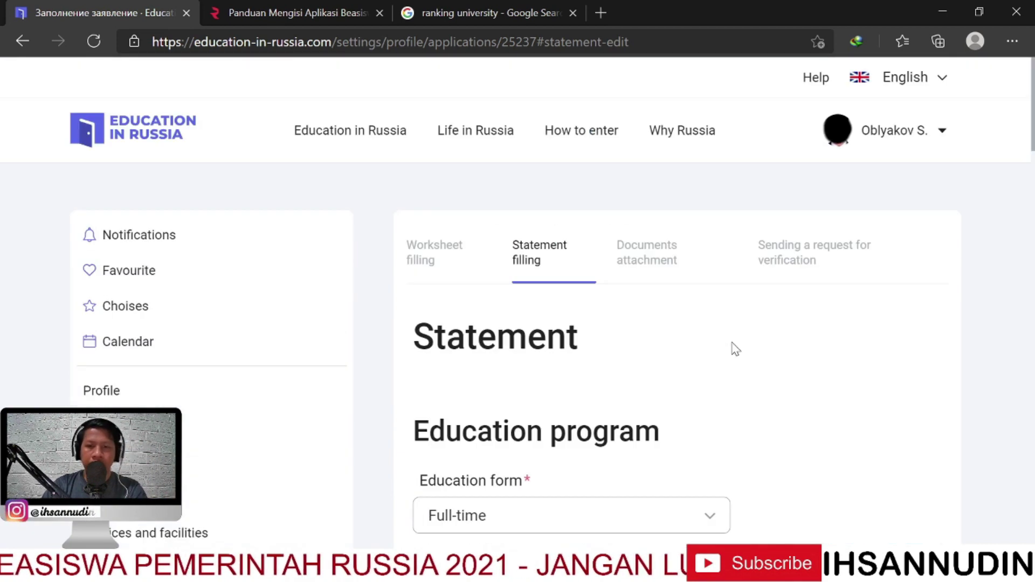
pyautogui.scroll(-5, 706, 356)
pyautogui.scroll(3, 695, 356)
pyautogui.scroll(3, 707, 344)
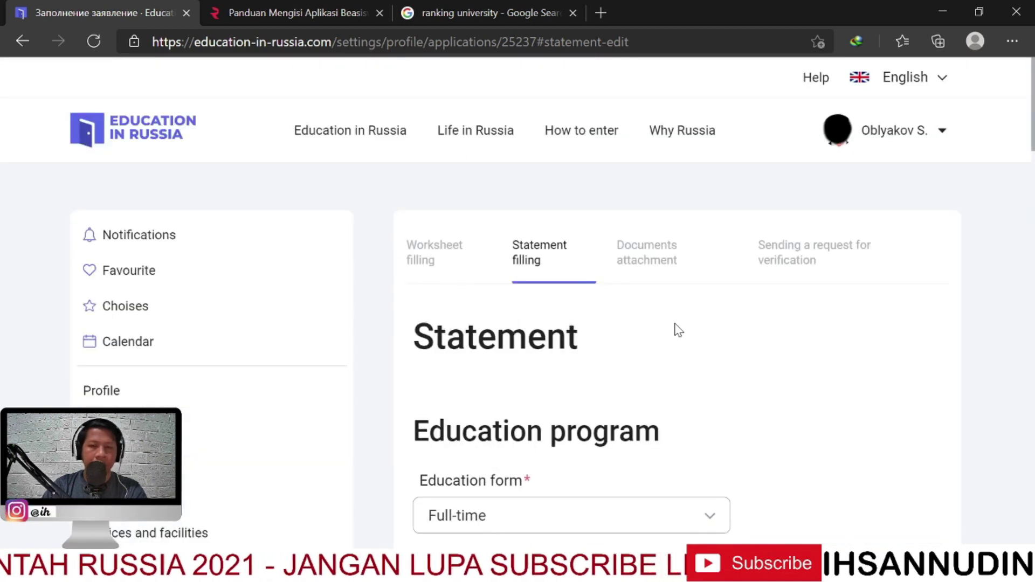
# Open the site's home page in a new tab and switch its search to programs
pyautogui.middleClick(144, 138)
pyautogui.click(303, 7)
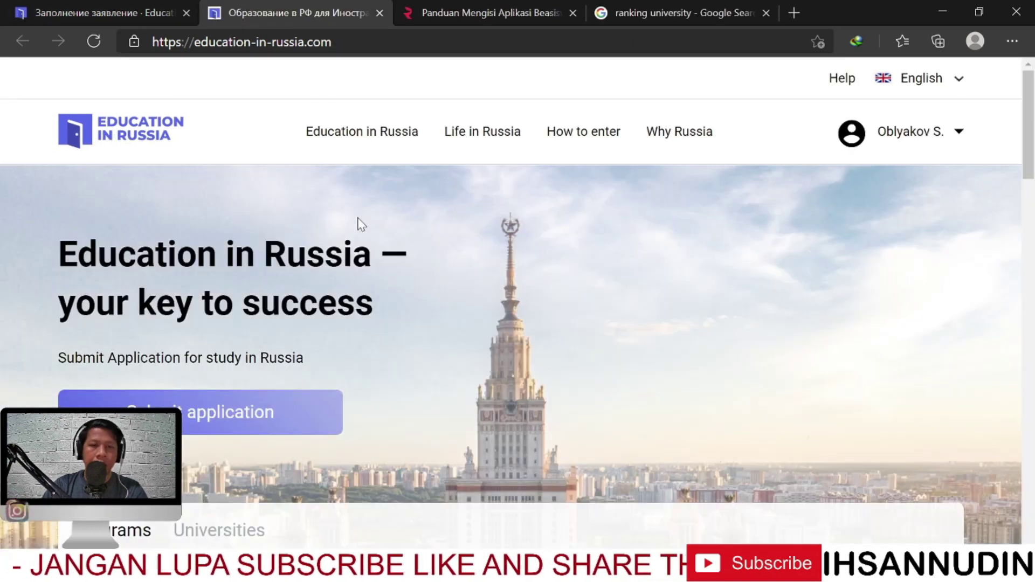
pyautogui.scroll(-4, 595, 339)
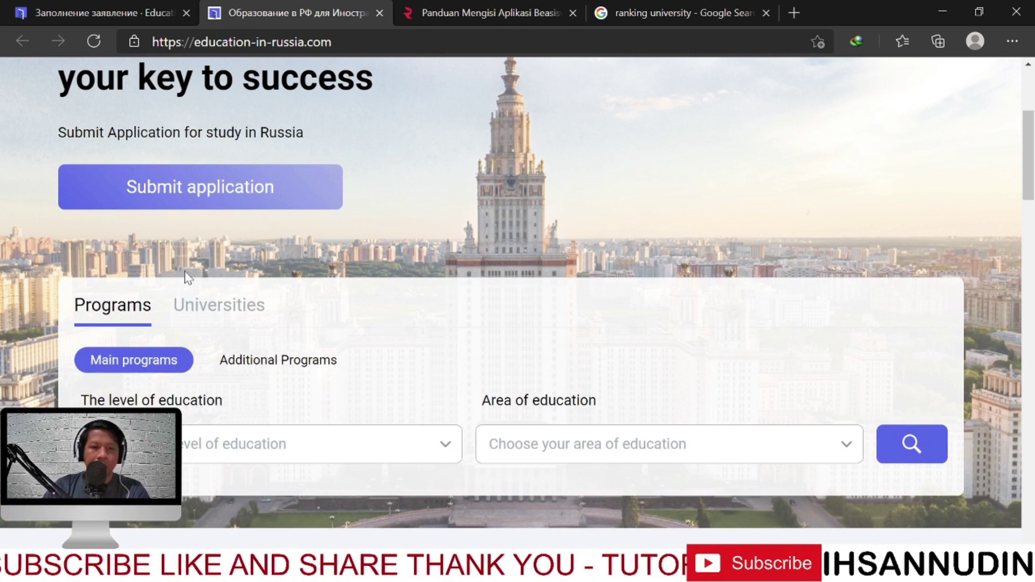
pyautogui.click(205, 312)
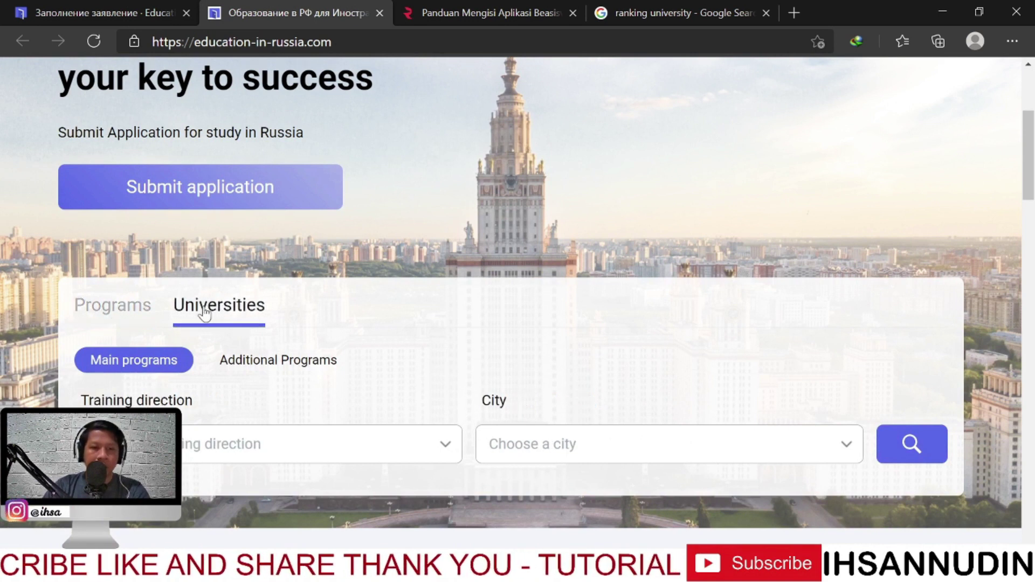
pyautogui.click(143, 317)
pyautogui.scroll(-1, 561, 335)
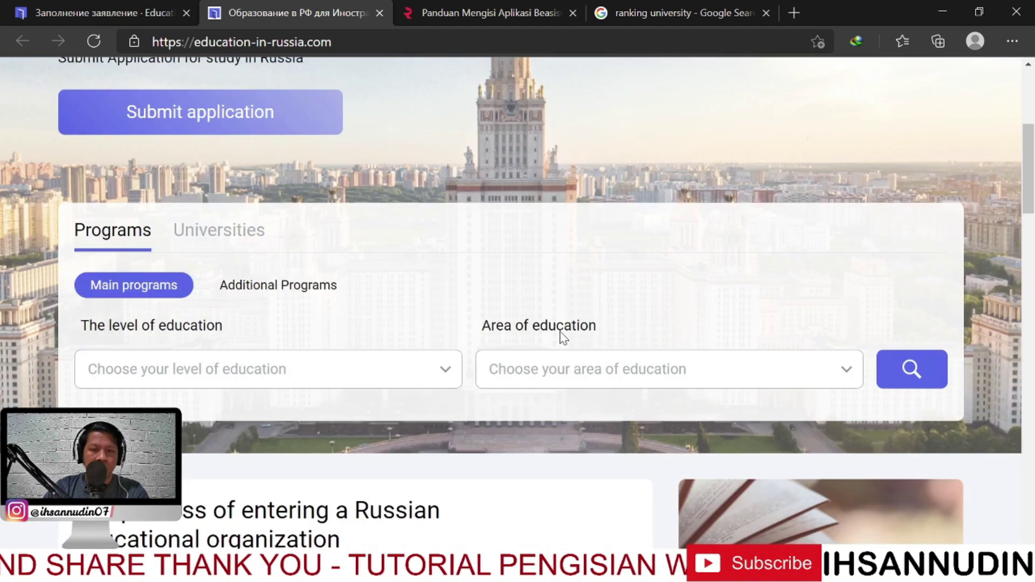
pyautogui.scroll(-1, 582, 309)
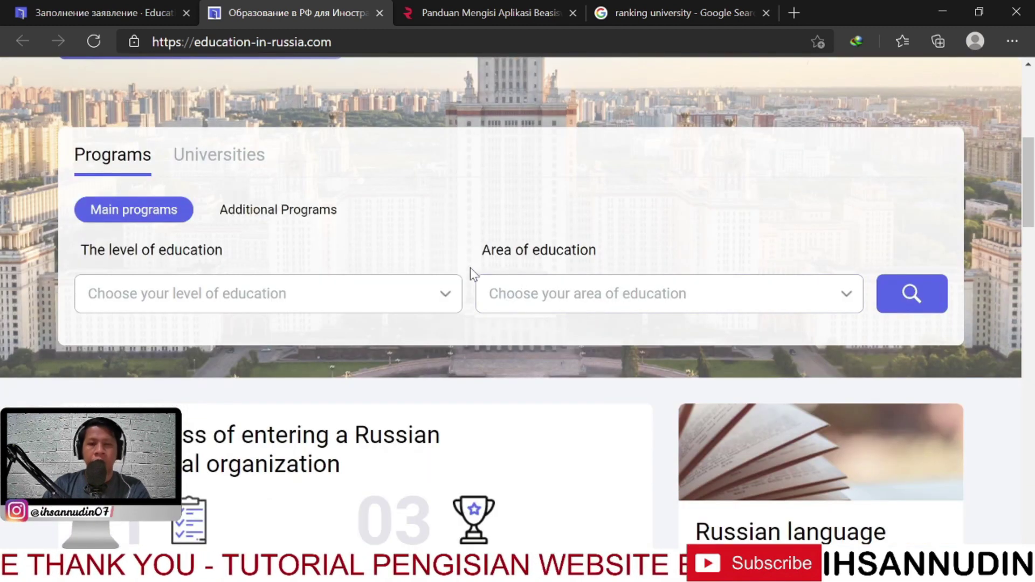
# Search programs for Bachelor's degree in Education and pedagogical sciences
pyautogui.click(357, 288)
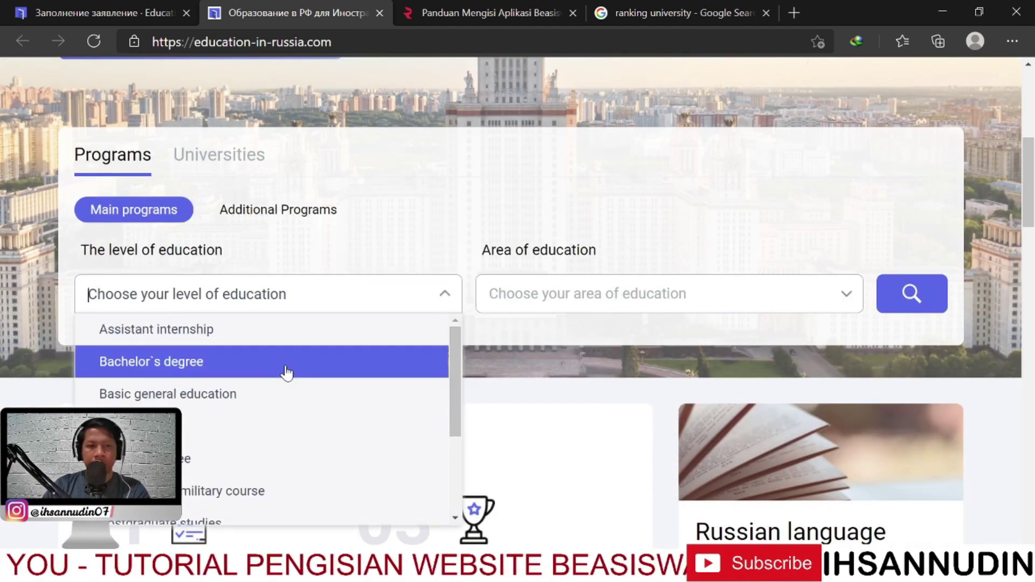
pyautogui.click(231, 371)
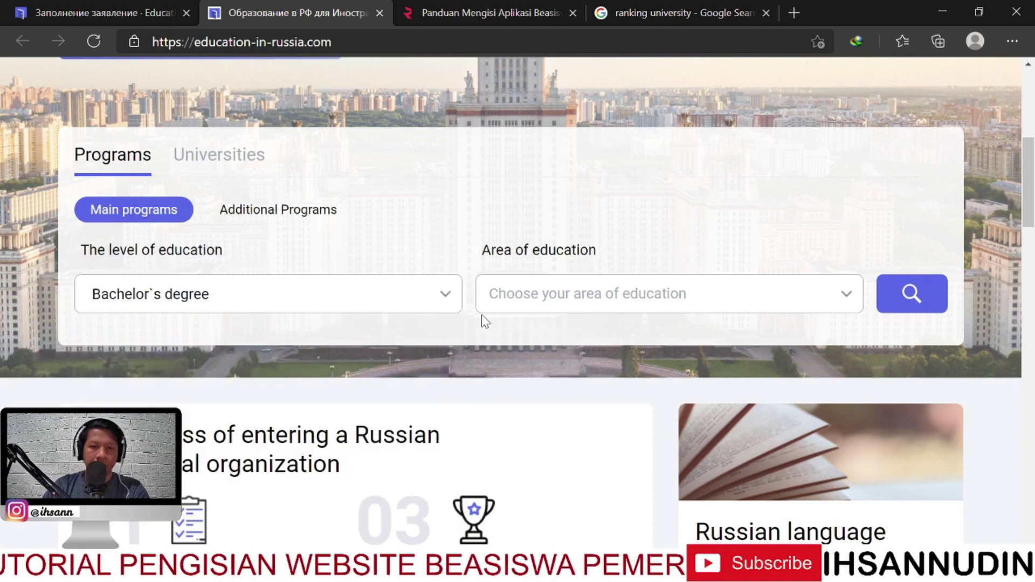
pyautogui.click(655, 312)
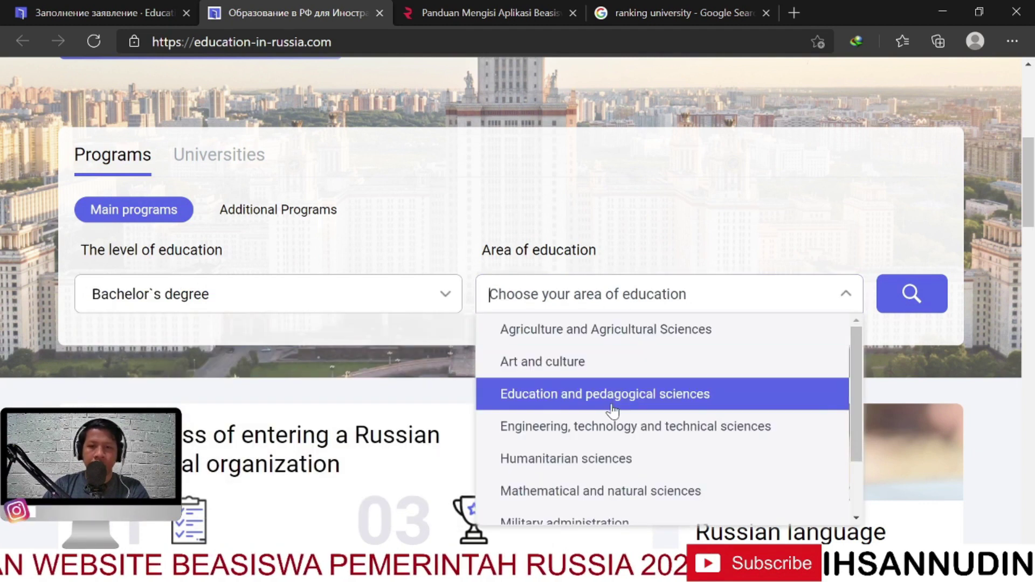
pyautogui.scroll(-1, 632, 471)
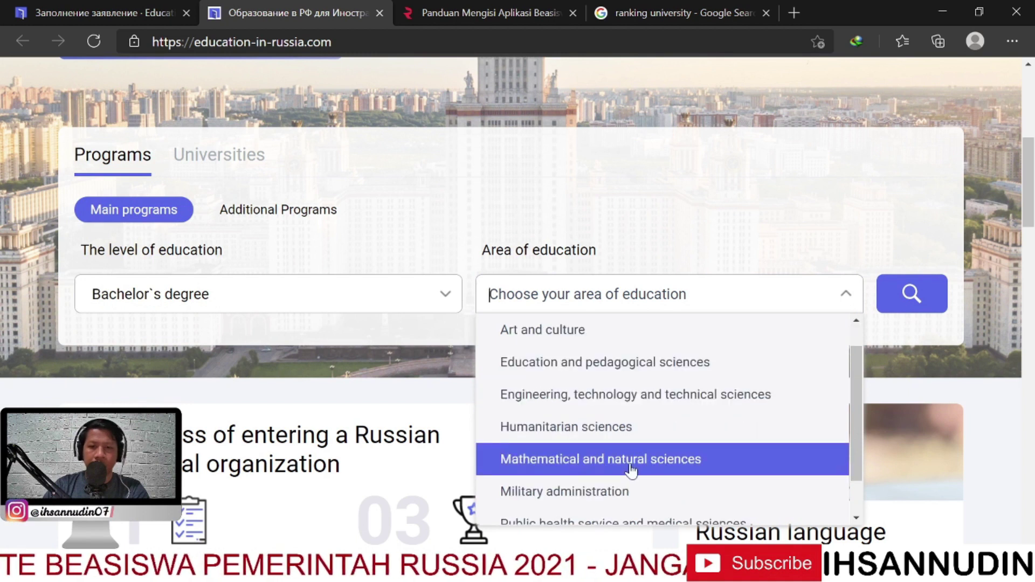
pyautogui.scroll(-1, 636, 491)
pyautogui.scroll(2, 631, 488)
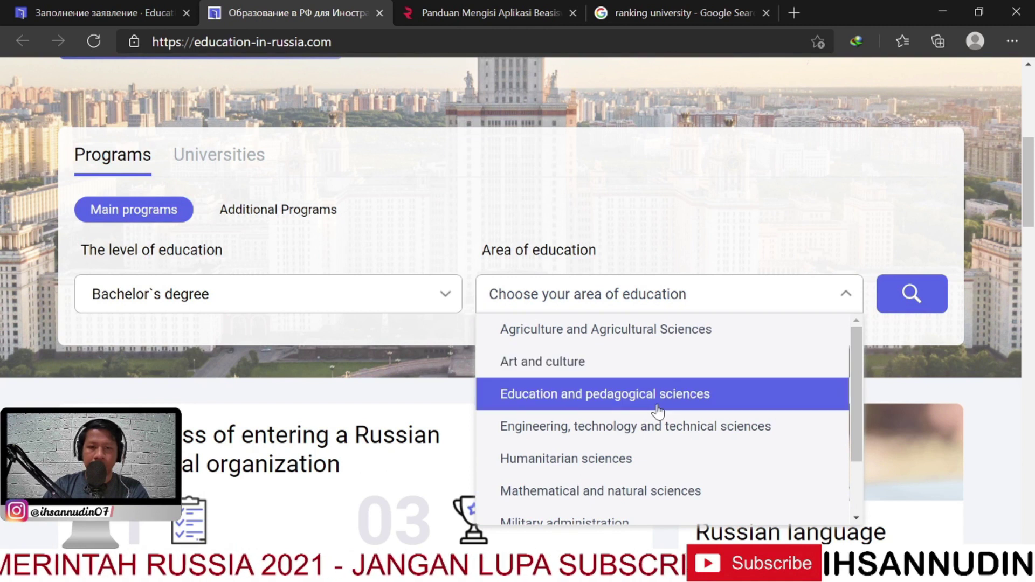
pyautogui.click(658, 412)
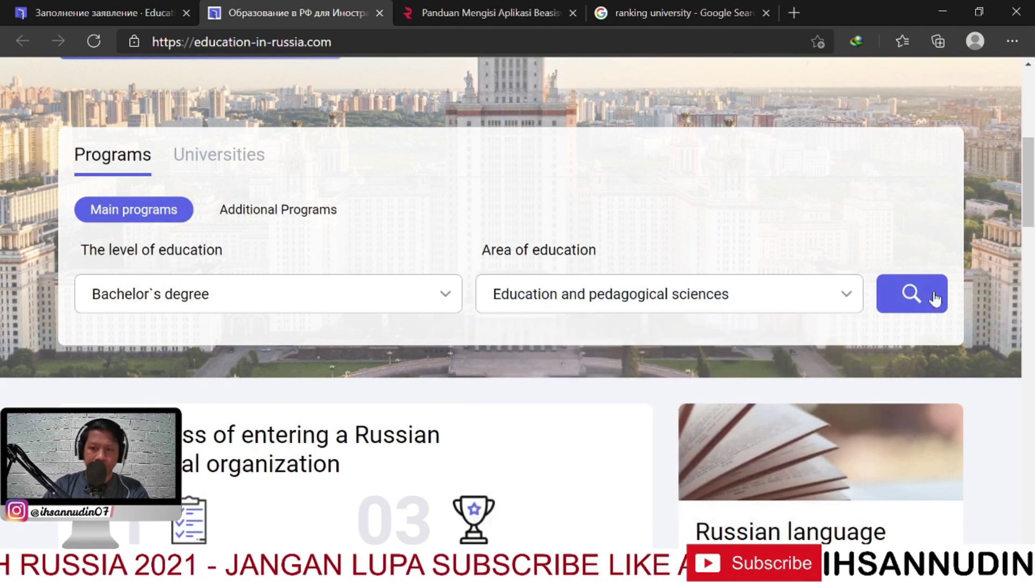
pyautogui.click(917, 295)
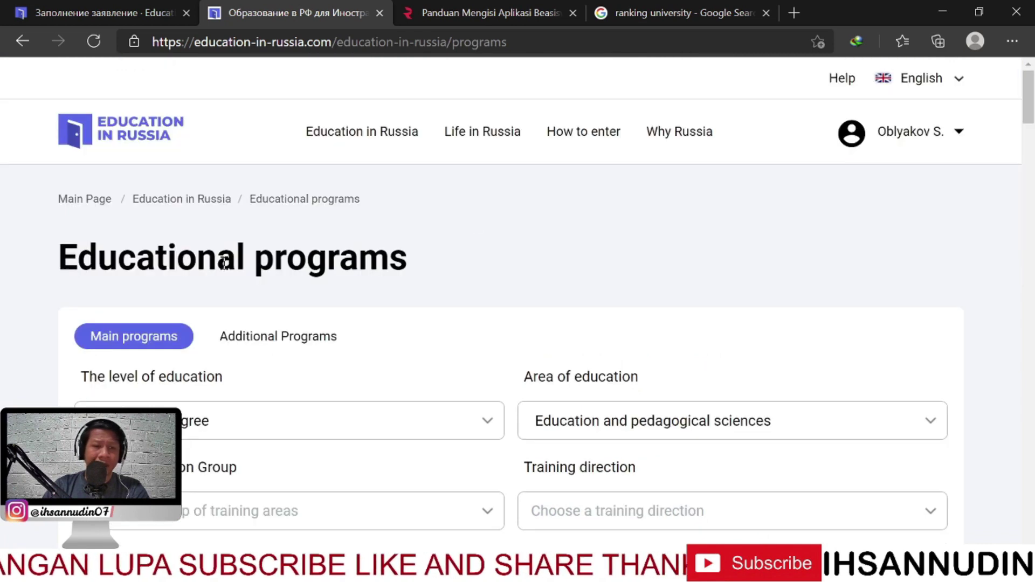
pyautogui.scroll(-3, 224, 263)
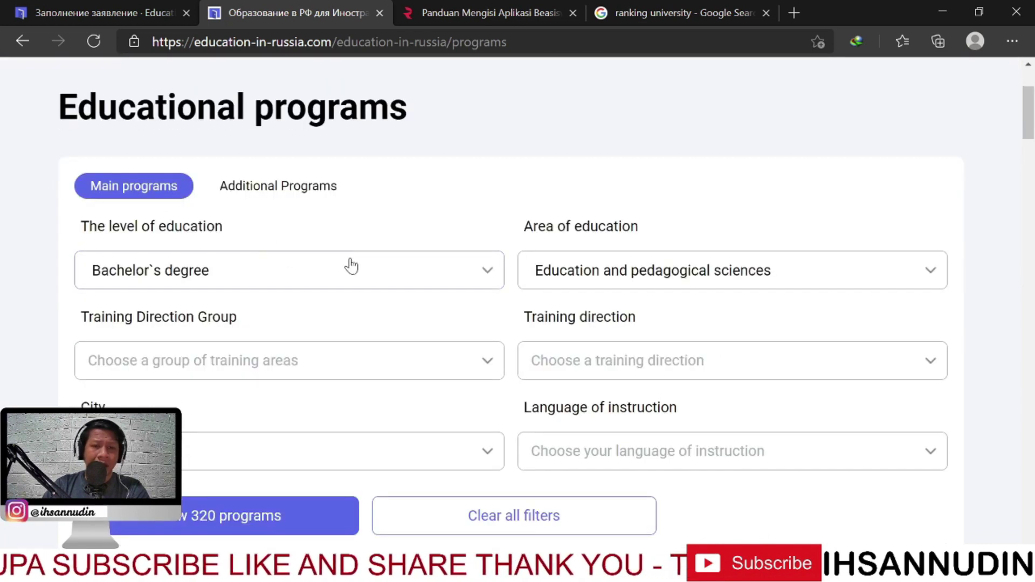
pyautogui.scroll(-1, 390, 270)
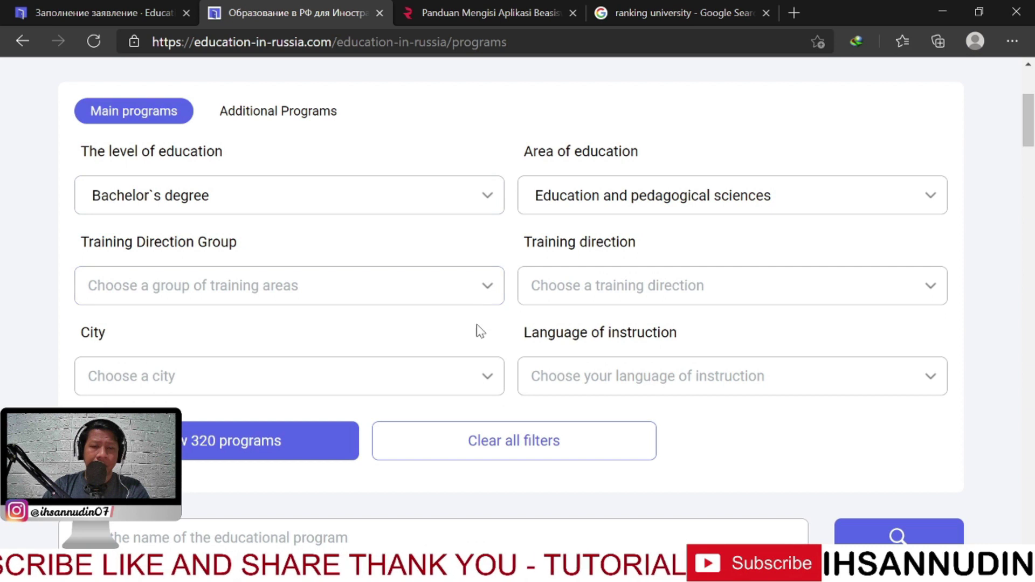
# Deselect Education and pedagogical sciences as the area and reset all program filters
pyautogui.click(700, 207)
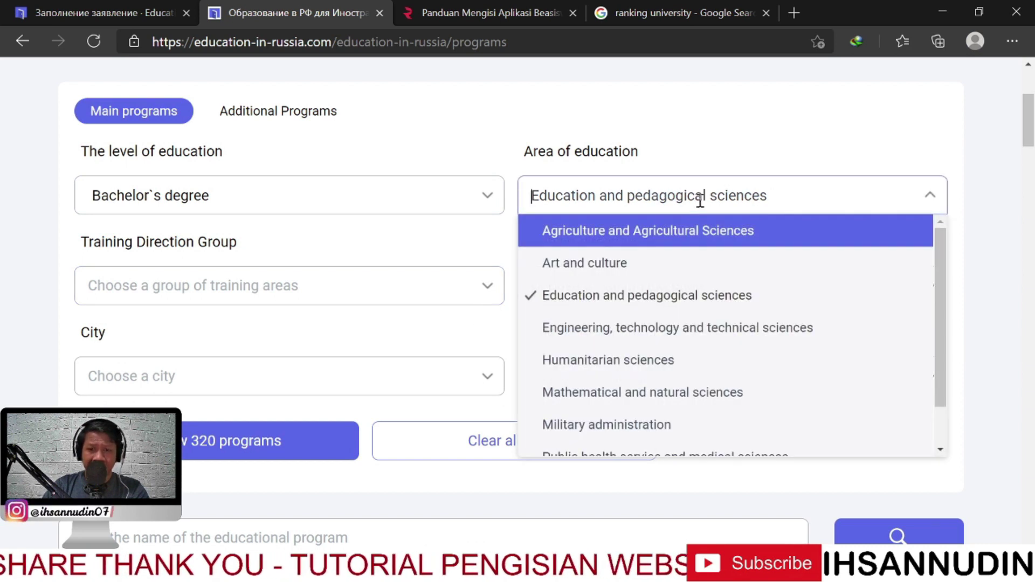
pyautogui.click(717, 164)
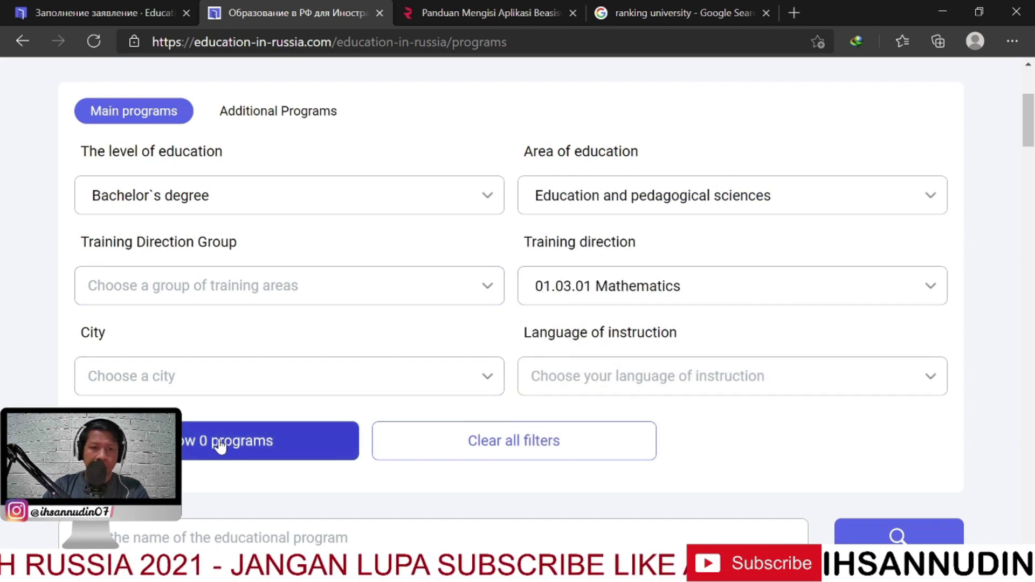
pyautogui.click(658, 196)
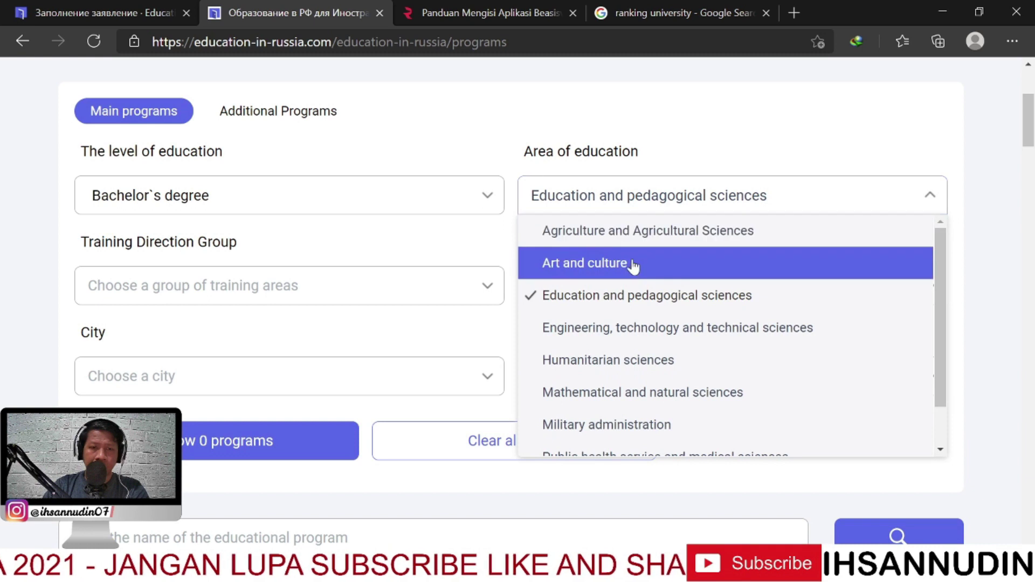
pyautogui.click(621, 298)
pyautogui.click(652, 287)
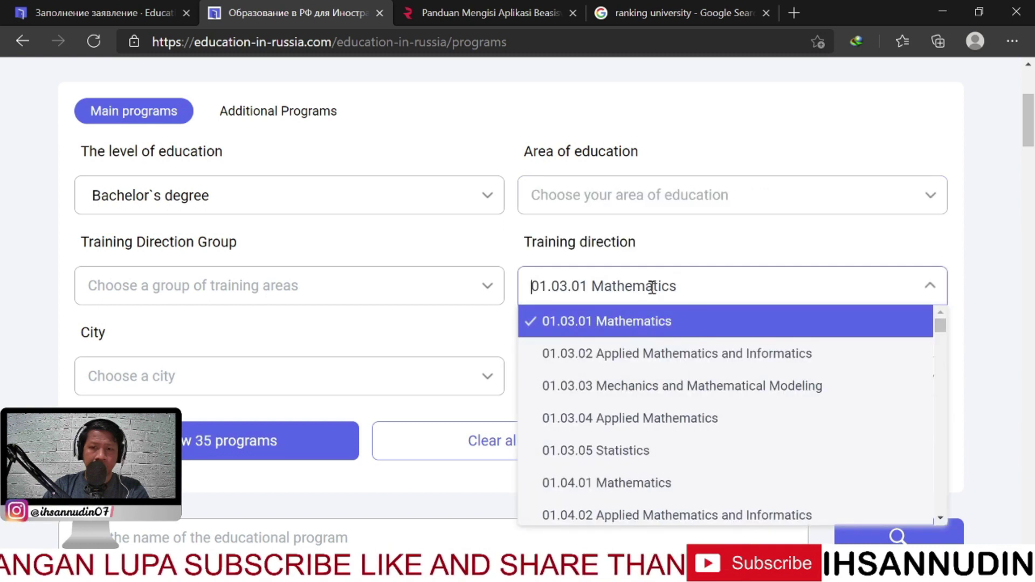
pyautogui.click(593, 318)
pyautogui.click(520, 439)
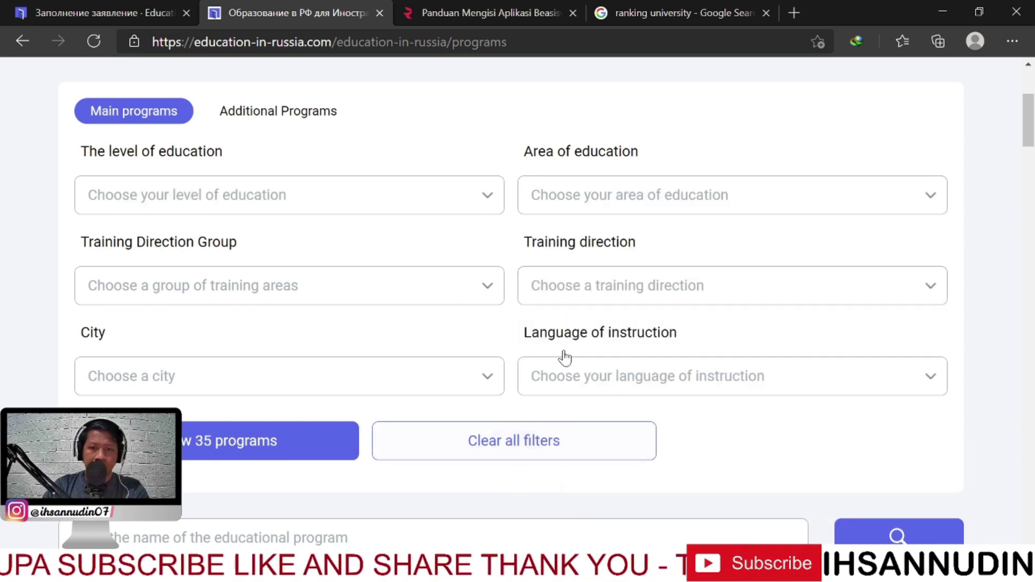
# Filter to Bachelor's degree with training direction 01.04.04 Applied Mathematics, replacing 01.03.05 Statistics
pyautogui.click(305, 194)
pyautogui.click(275, 268)
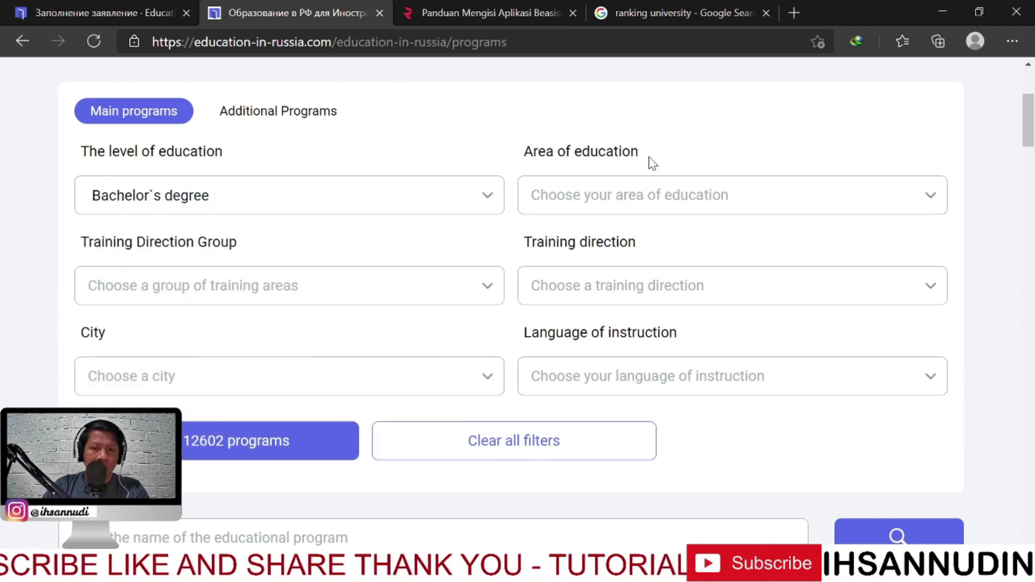
pyautogui.click(654, 291)
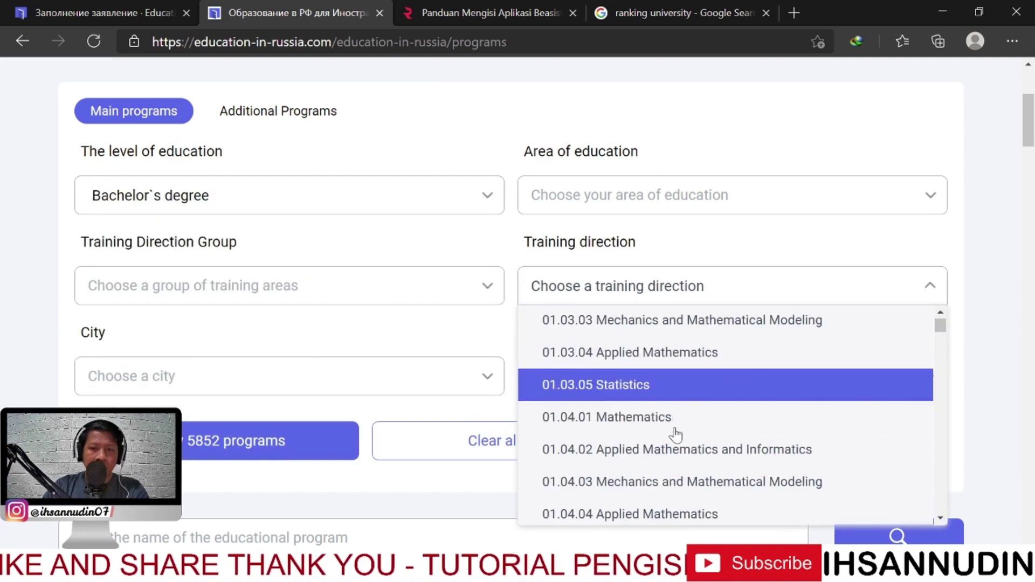
pyautogui.click(669, 403)
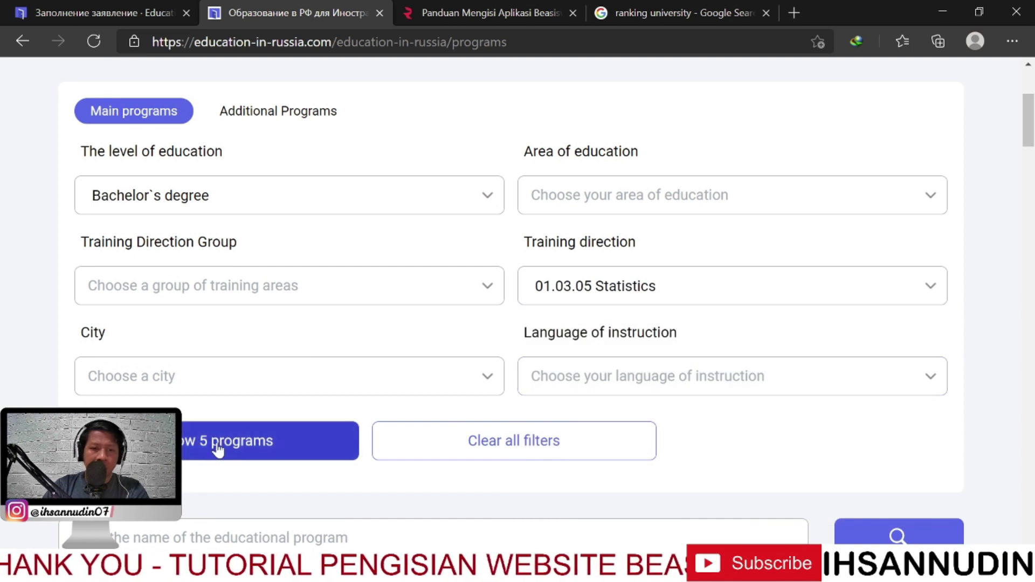
pyautogui.click(700, 301)
pyautogui.scroll(-1, 669, 427)
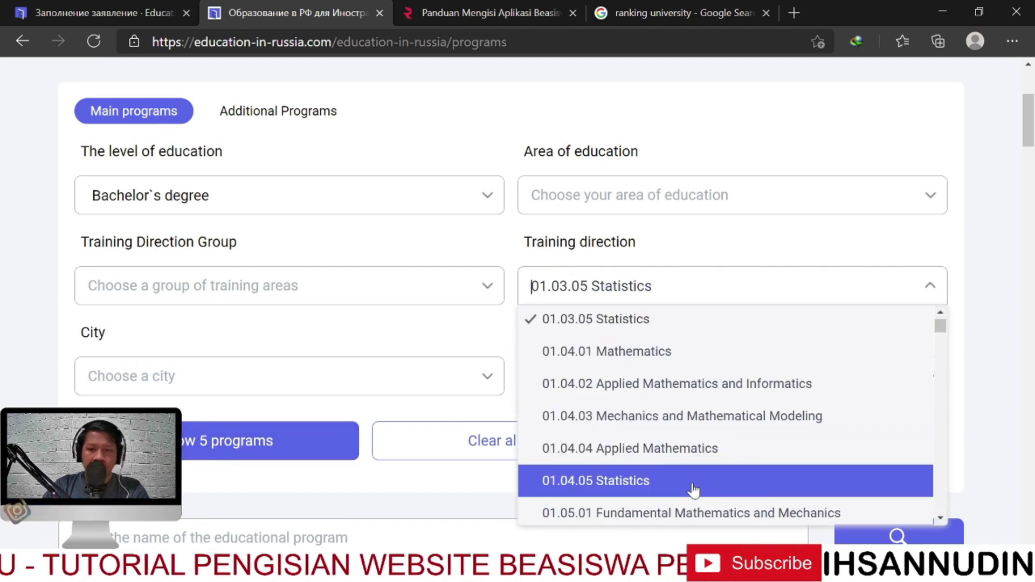
pyautogui.click(692, 456)
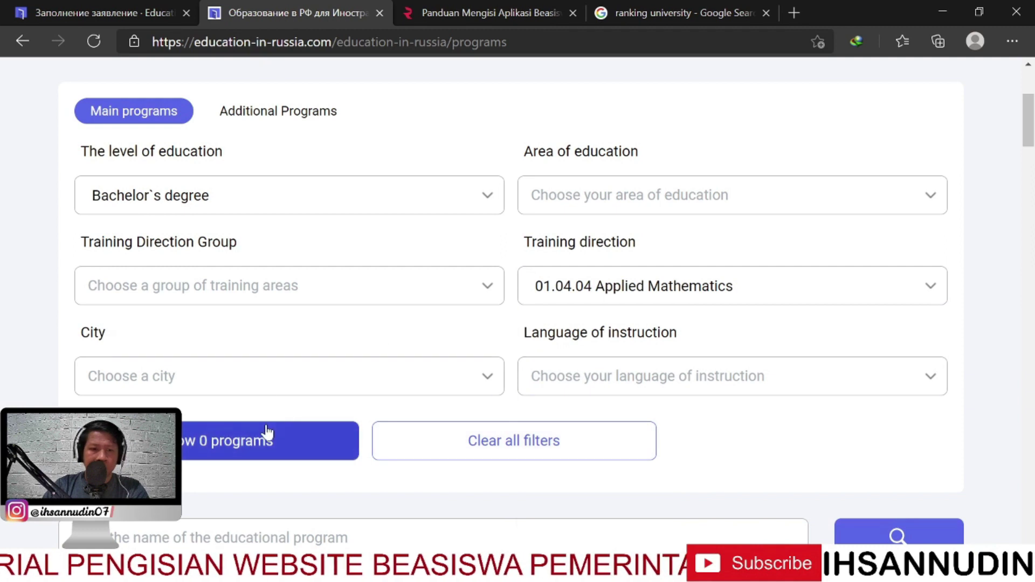
# Browse the training direction list without changes, then reset all program filters
pyautogui.click(718, 286)
pyautogui.scroll(-1, 659, 451)
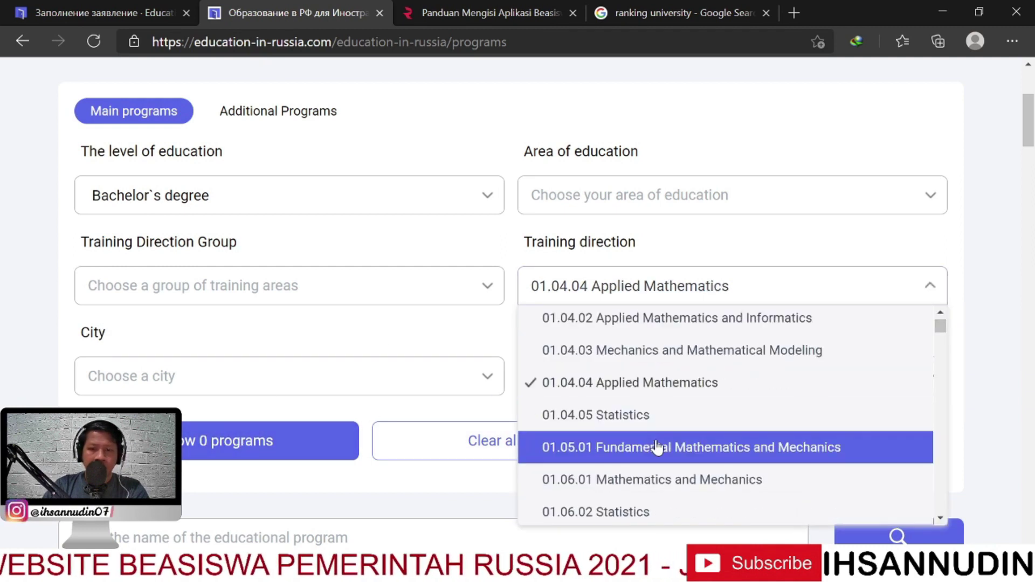
pyautogui.scroll(-1, 657, 469)
pyautogui.scroll(6, 658, 451)
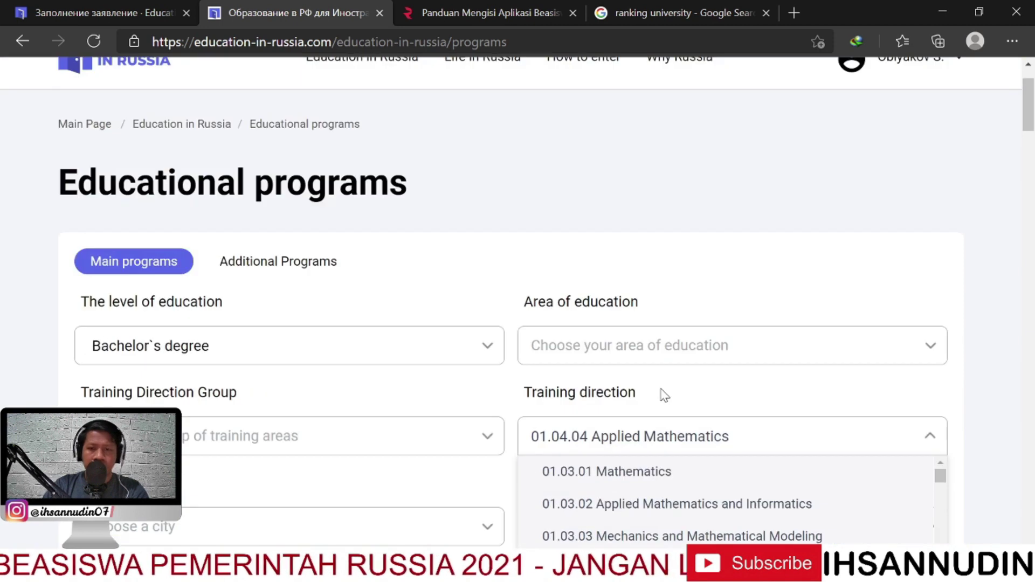
pyautogui.scroll(-1, 663, 393)
pyautogui.scroll(-1, 776, 432)
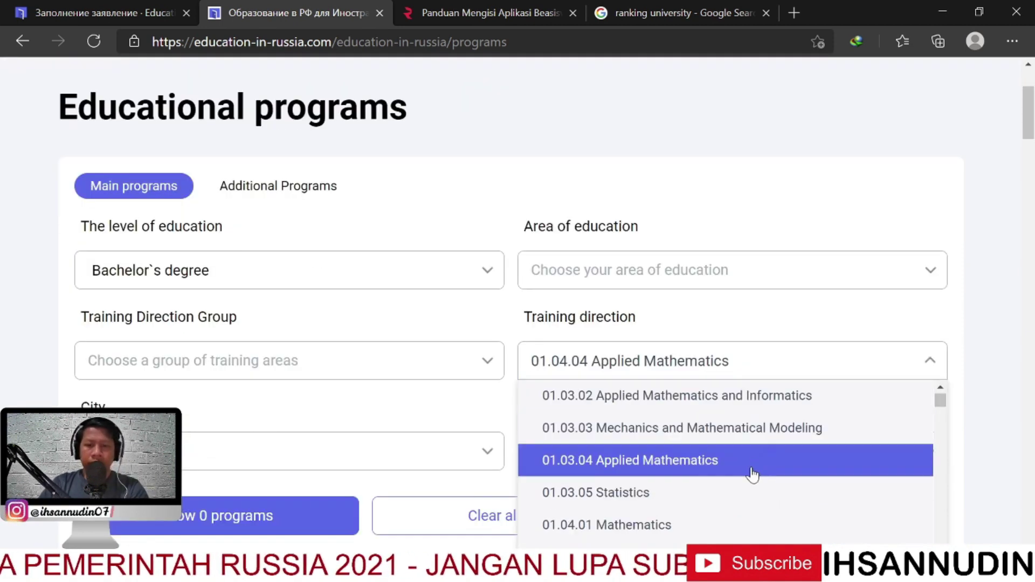
pyautogui.scroll(-3, 754, 476)
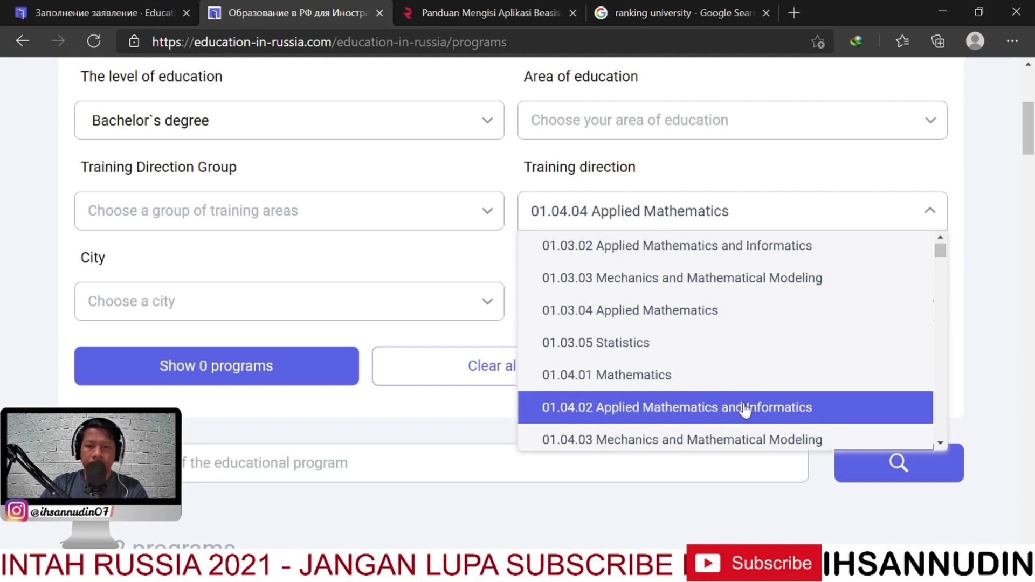
pyautogui.scroll(1, 705, 380)
pyautogui.scroll(3, 694, 250)
pyautogui.scroll(-3, 703, 394)
pyautogui.scroll(-1, 702, 394)
pyautogui.click(389, 427)
pyautogui.scroll(-4, 608, 318)
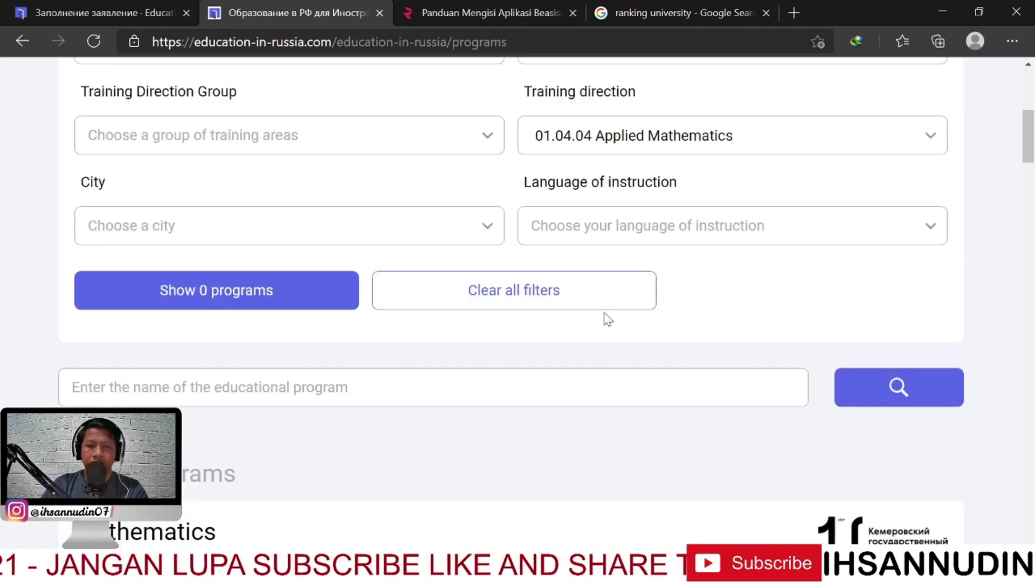
pyautogui.click(570, 297)
# Set the area of education filter to Education and pedagogical sciences
pyautogui.click(668, 270)
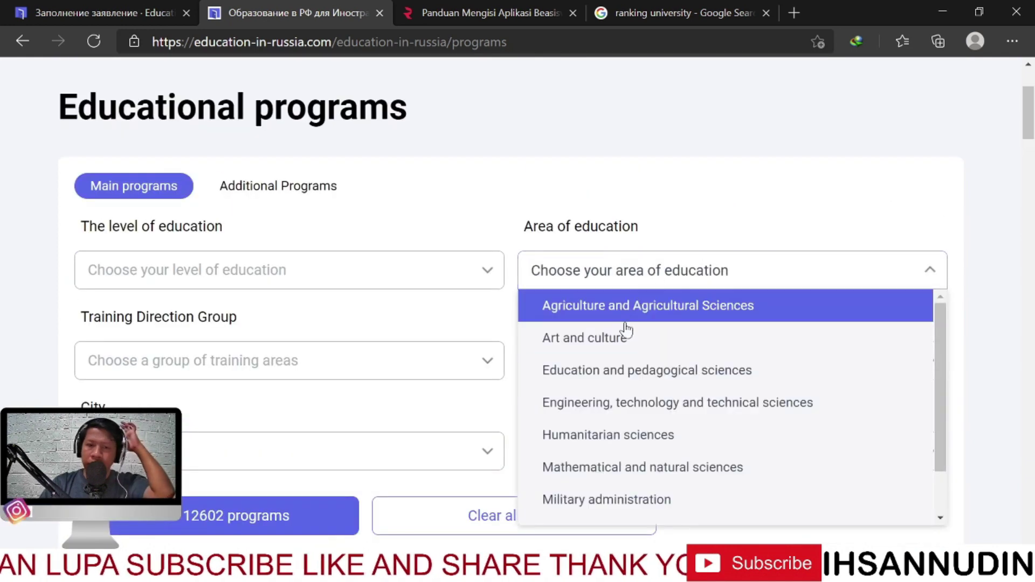
pyautogui.click(646, 372)
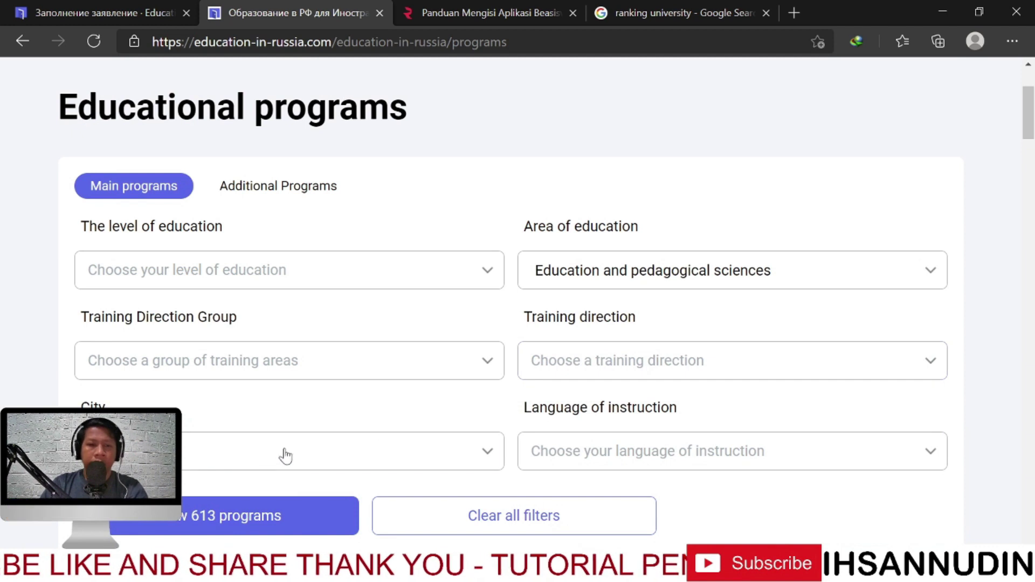
pyautogui.scroll(-1, 275, 448)
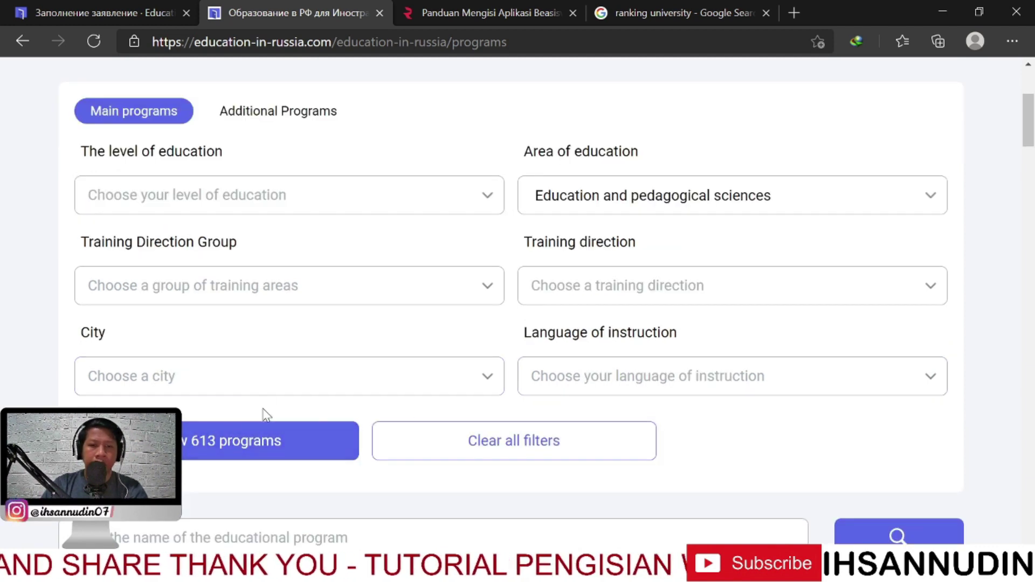
# Choose Ekaterinburg as the city, narrowing the results to 15 programs
pyautogui.click(249, 387)
pyautogui.scroll(-2, 243, 312)
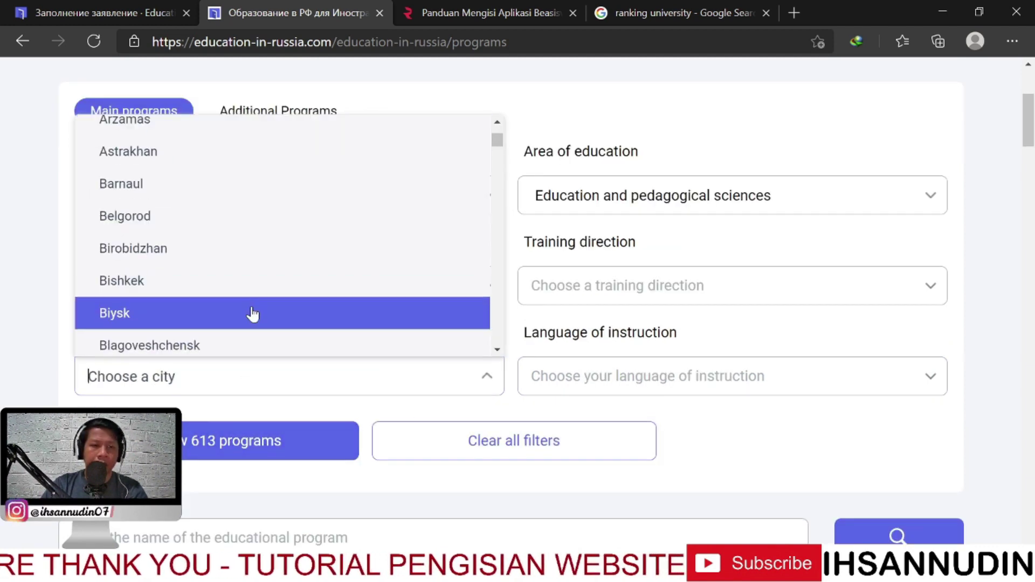
pyautogui.scroll(-6, 243, 313)
pyautogui.scroll(-4, 225, 306)
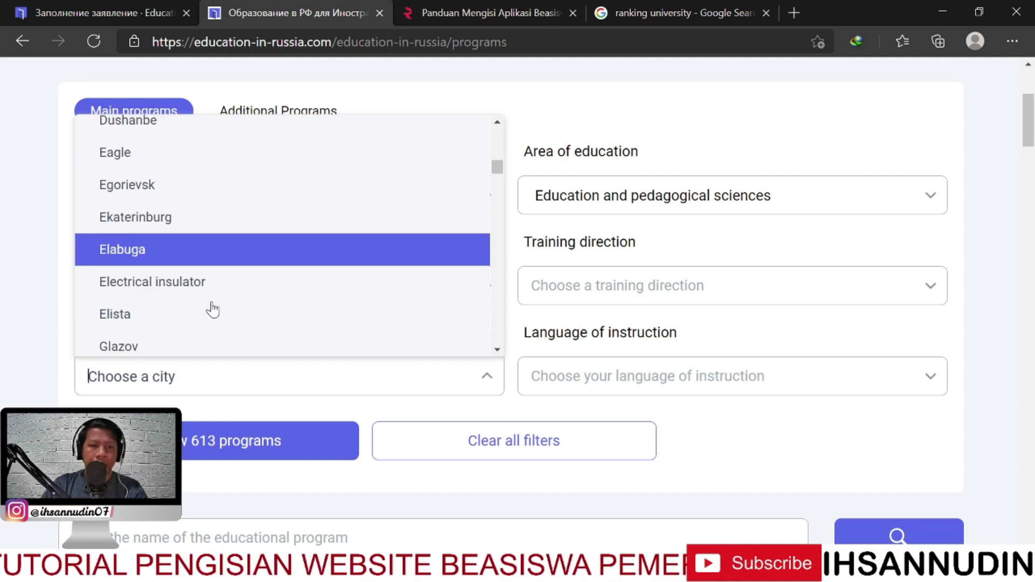
pyautogui.scroll(-1, 210, 307)
pyautogui.scroll(2, 208, 302)
pyautogui.click(243, 255)
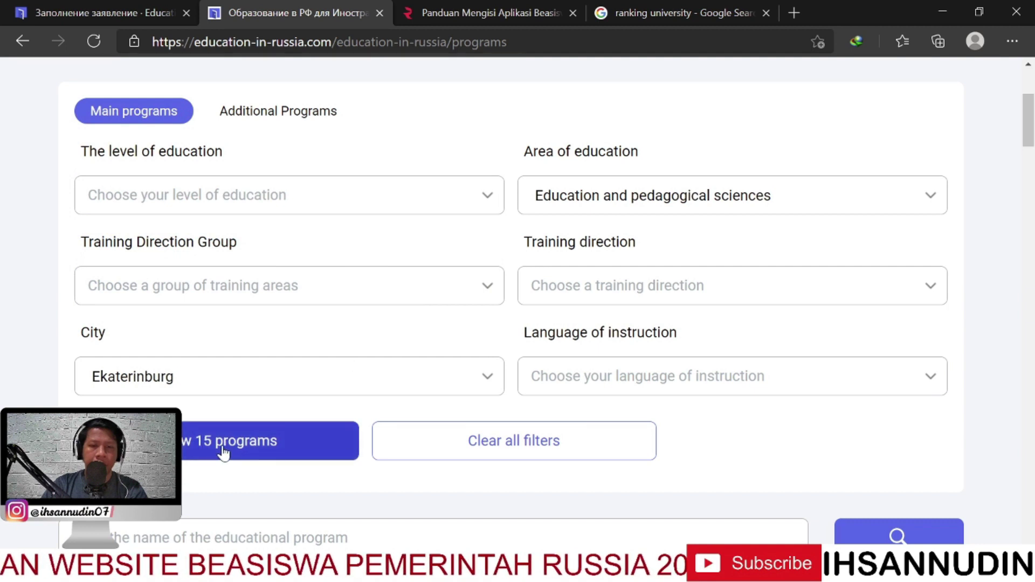
pyautogui.scroll(-1, 620, 420)
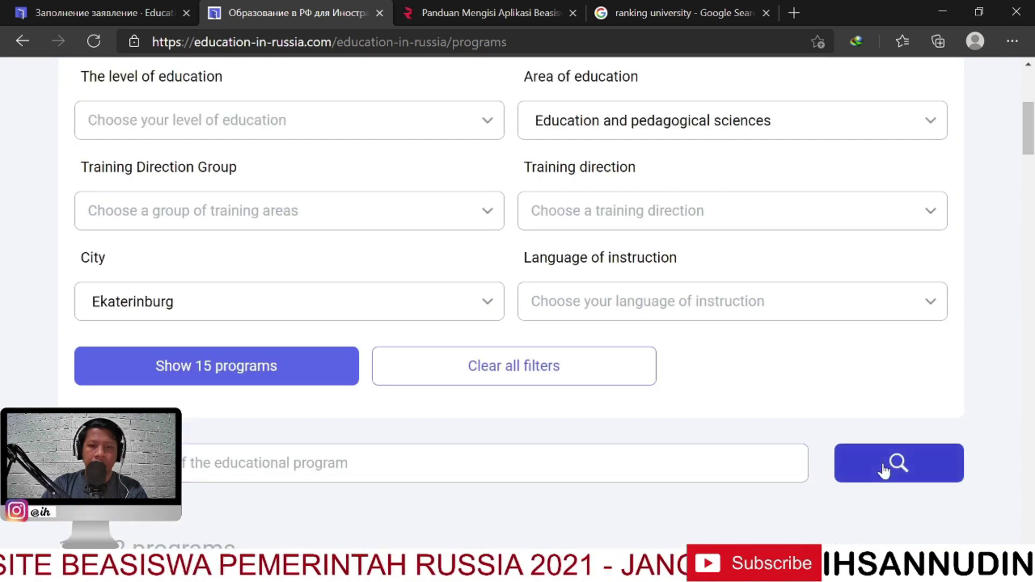
pyautogui.scroll(-6, 604, 416)
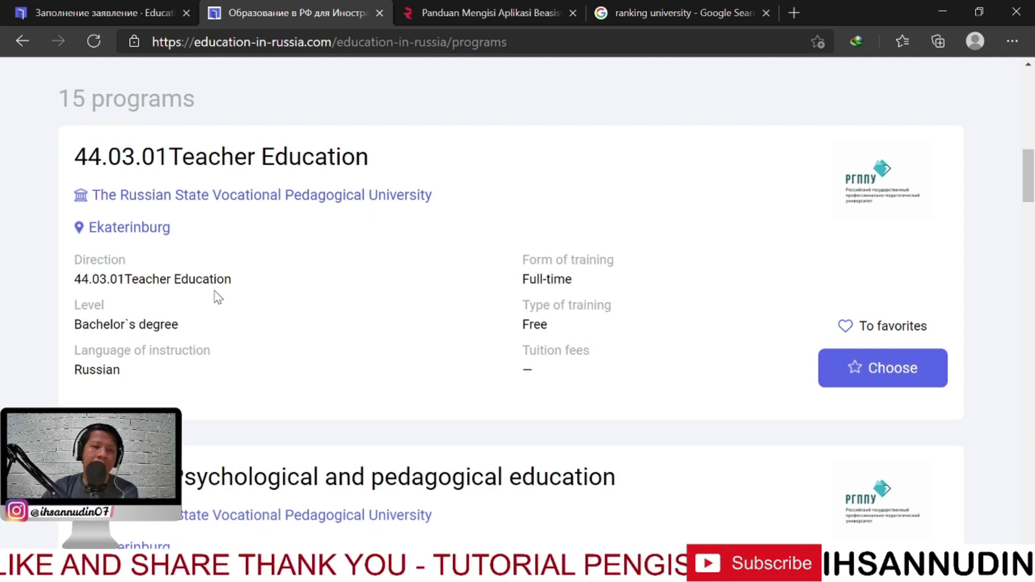
pyautogui.moveTo(83, 310); pyautogui.dragTo(195, 330)
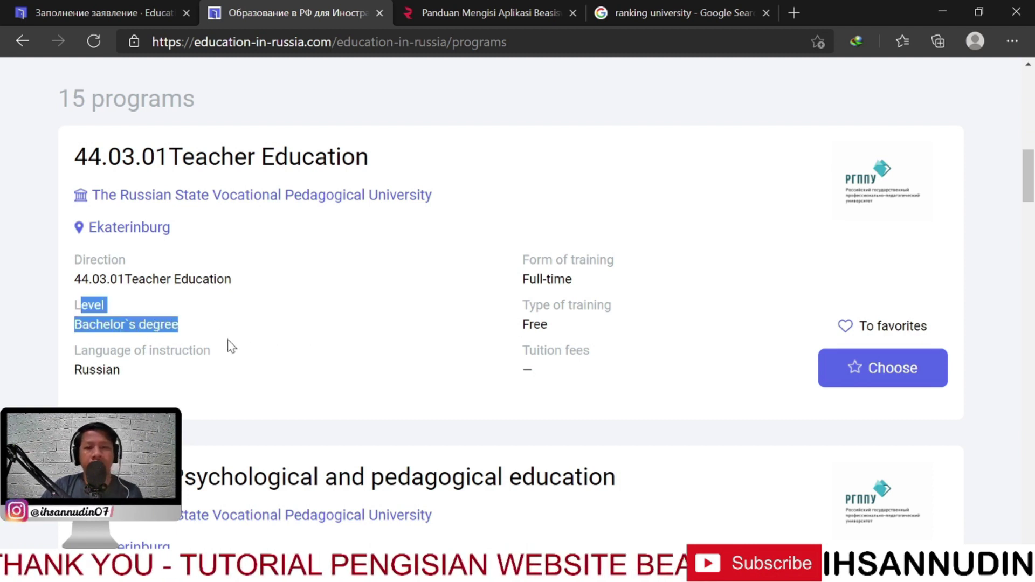
pyautogui.moveTo(523, 276); pyautogui.dragTo(647, 300)
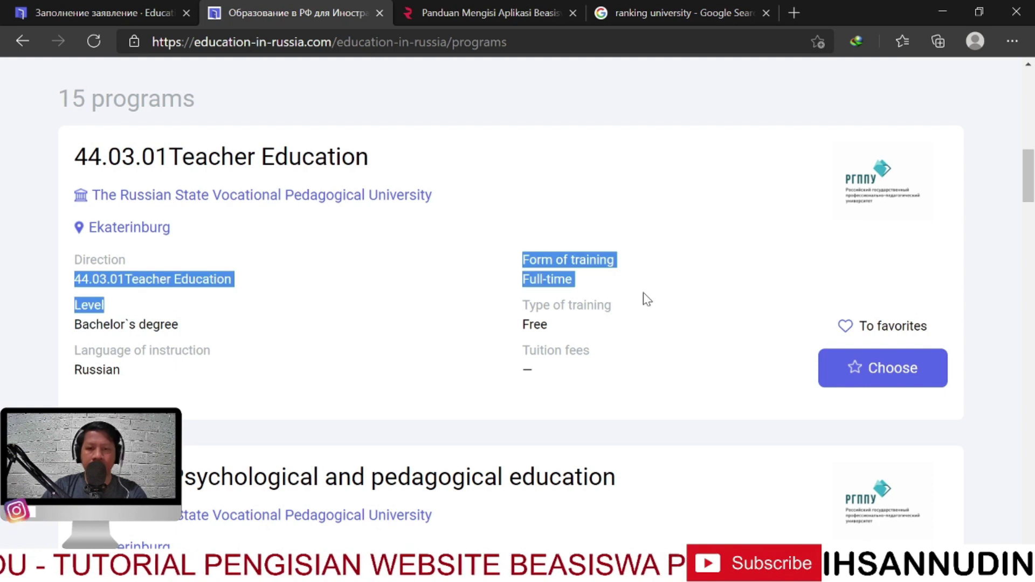
pyautogui.scroll(-20, 386, 225)
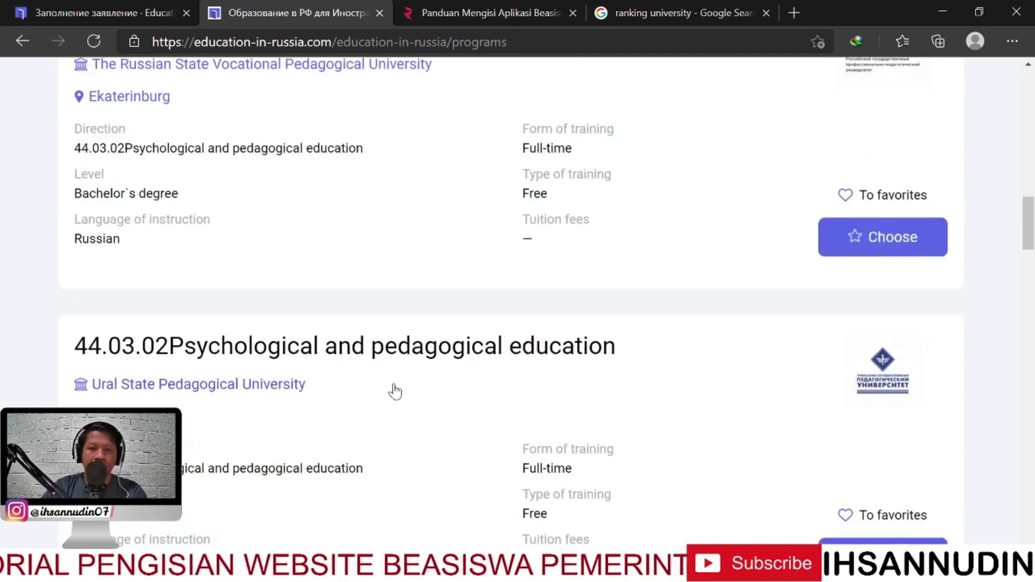
pyautogui.scroll(-5, 539, 399)
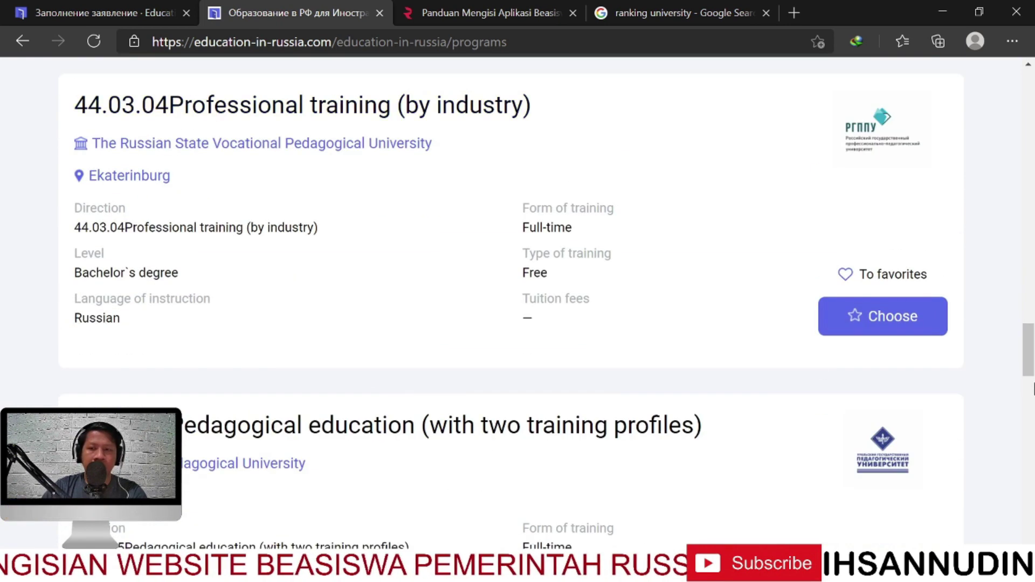
pyautogui.moveTo(1030, 373); pyautogui.dragTo(1033, 130)
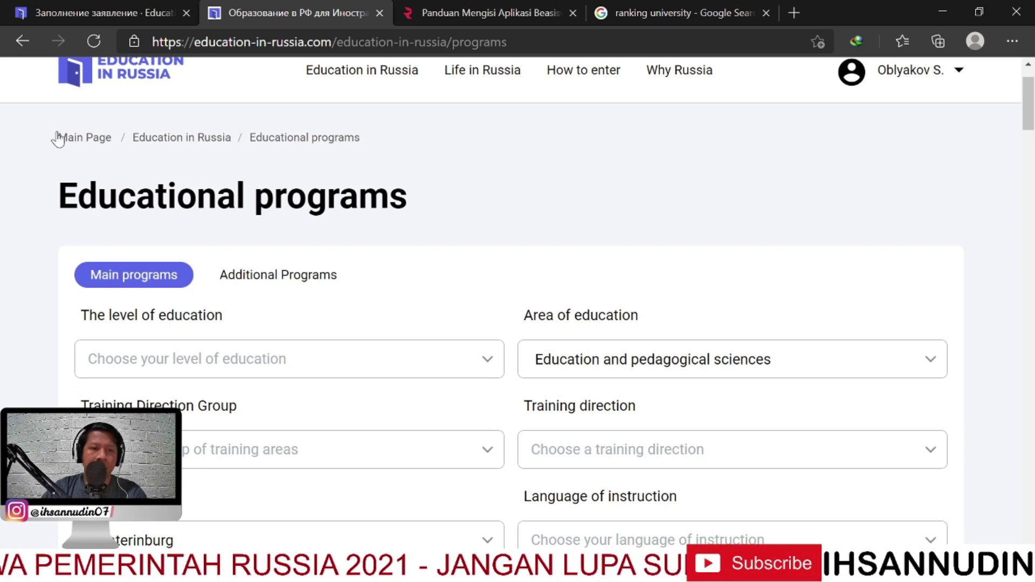
# Return to the home page, briefly try the universities search, then close the program search tab
pyautogui.click(22, 41)
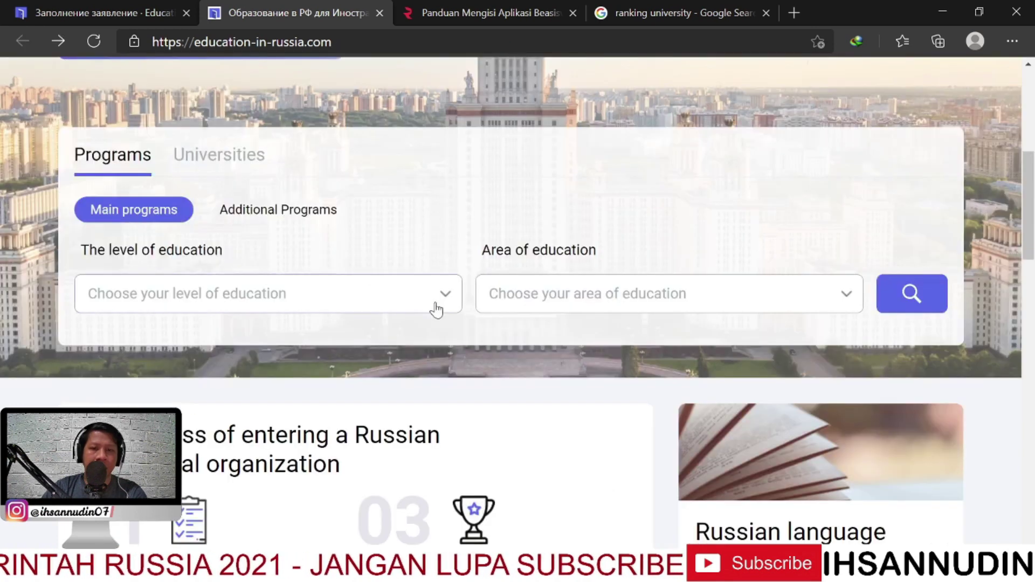
pyautogui.click(218, 230)
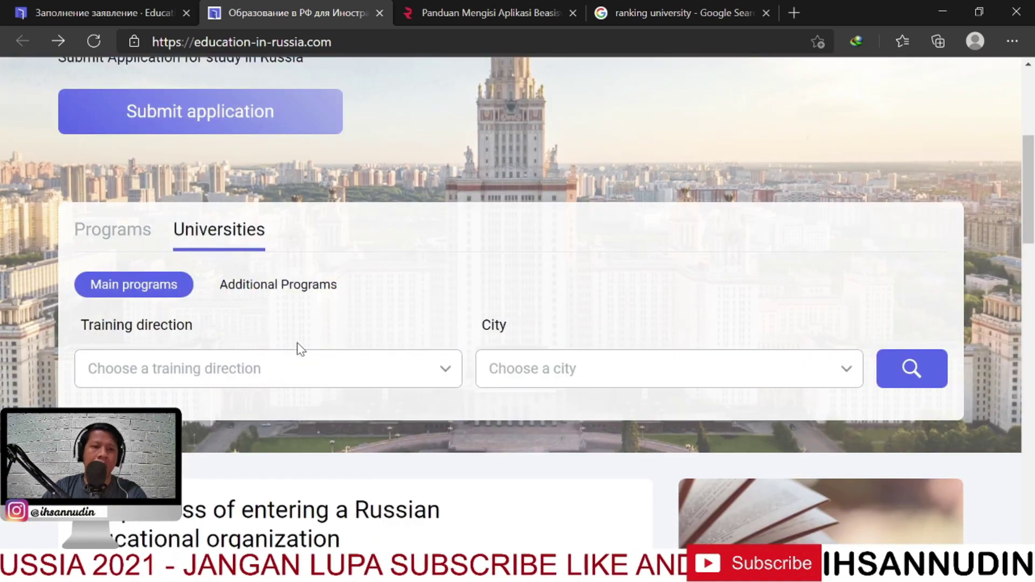
pyautogui.click(308, 369)
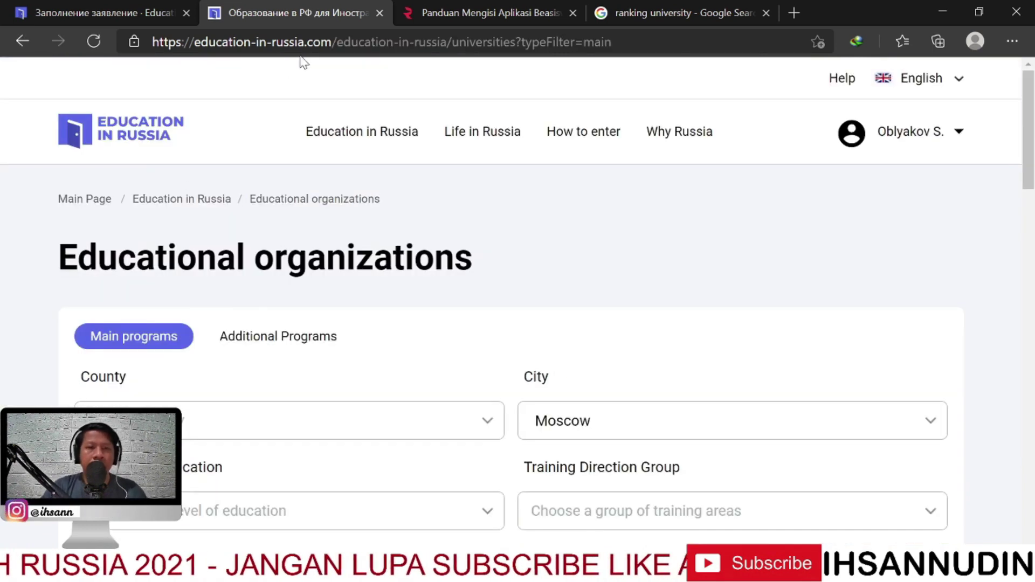
pyautogui.click(129, 126)
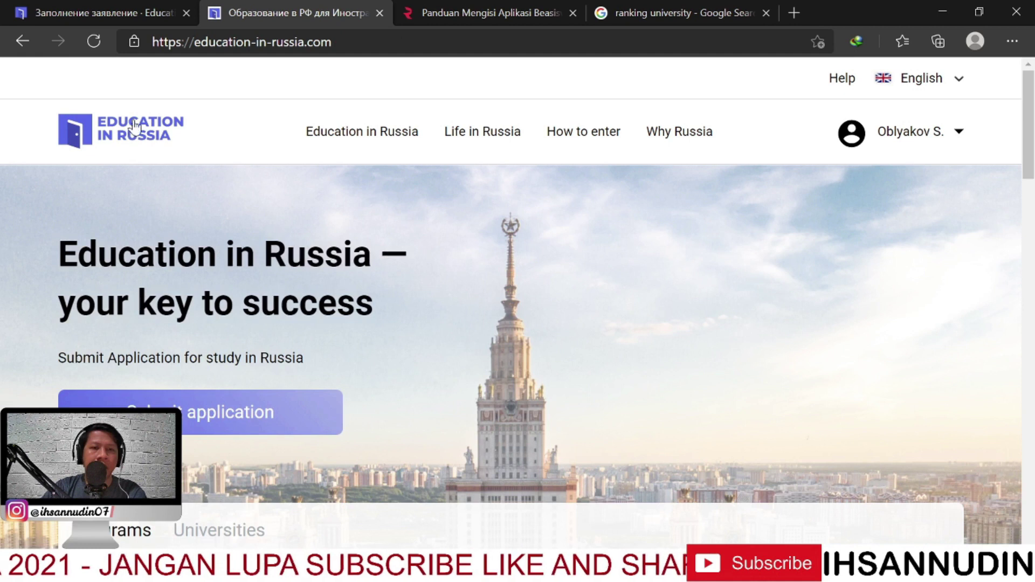
pyautogui.scroll(-5, 500, 326)
pyautogui.scroll(2, 438, 319)
pyautogui.scroll(-1, 437, 319)
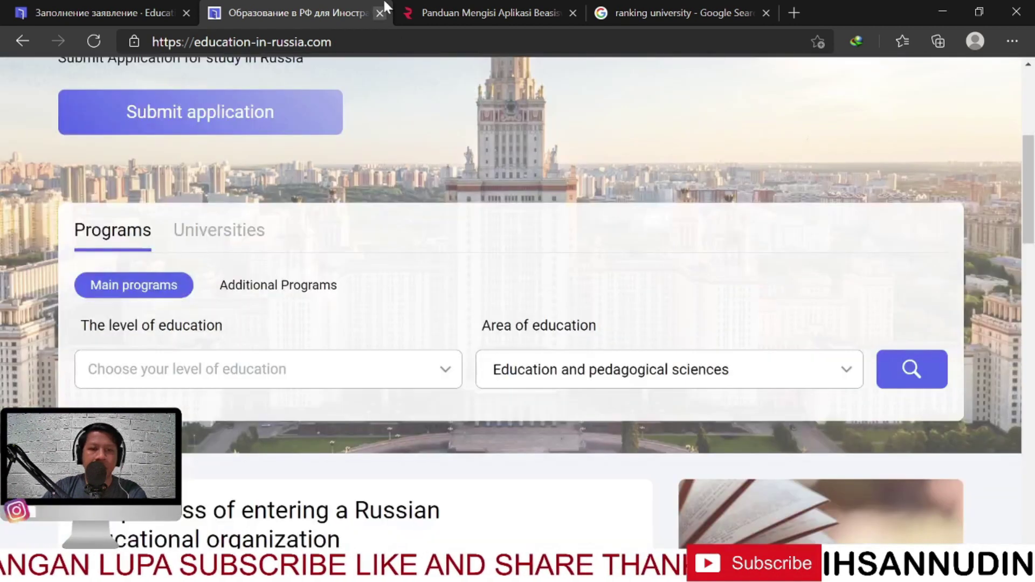
pyautogui.click(381, 13)
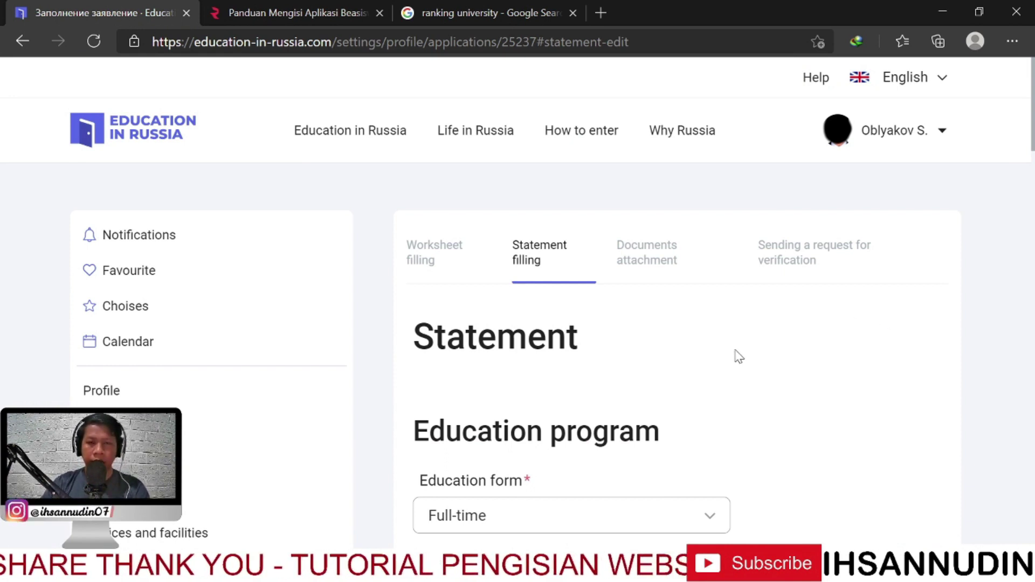
# View the QS World University Rankings 2021 page from the search results, then close it
pyautogui.click(506, 12)
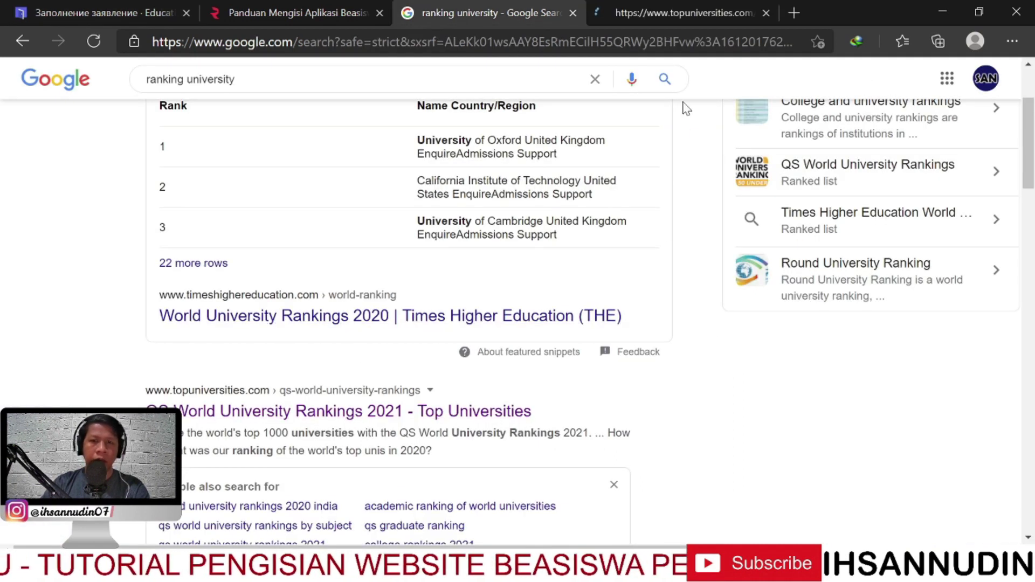
pyautogui.click(671, 6)
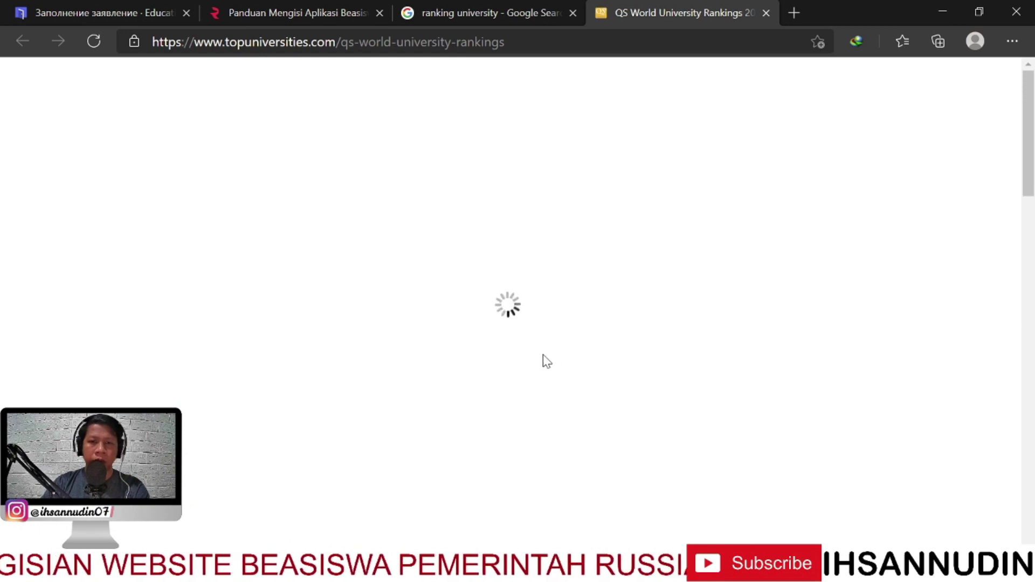
pyautogui.scroll(-10, 529, 363)
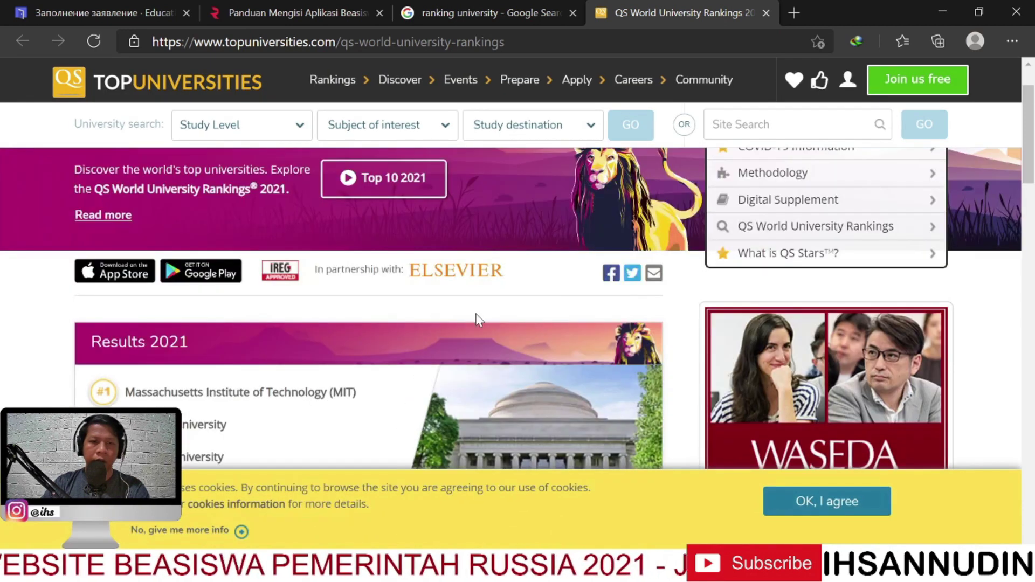
pyautogui.scroll(-4, 680, 318)
pyautogui.scroll(5, 633, 323)
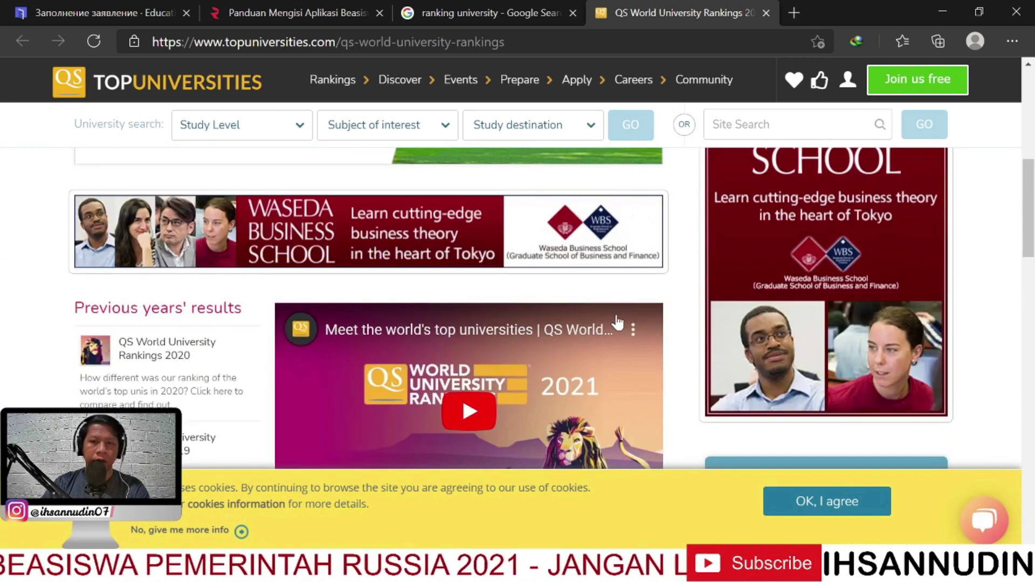
pyautogui.click(766, 12)
# Back on the statement, choose 38.03.05 Business Informatics as the direction of training
pyautogui.click(103, 12)
pyautogui.scroll(-4, 642, 377)
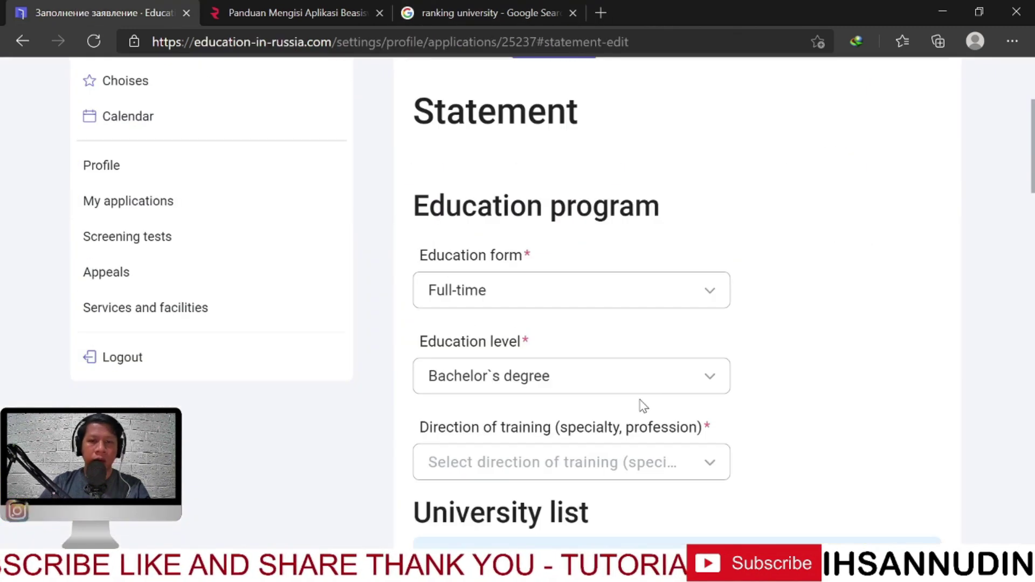
pyautogui.scroll(-3, 640, 363)
pyautogui.click(701, 319)
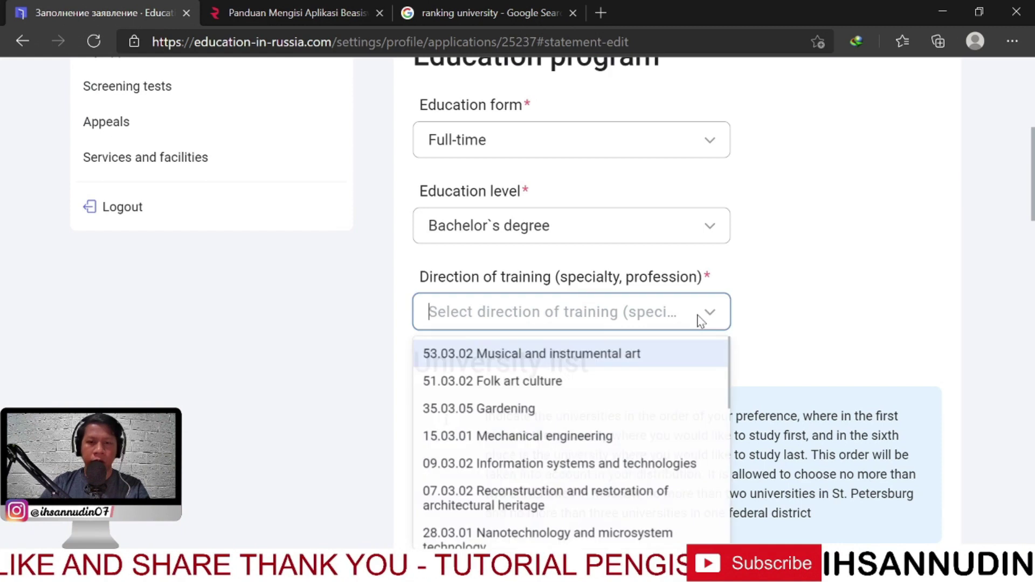
pyautogui.scroll(-2, 641, 420)
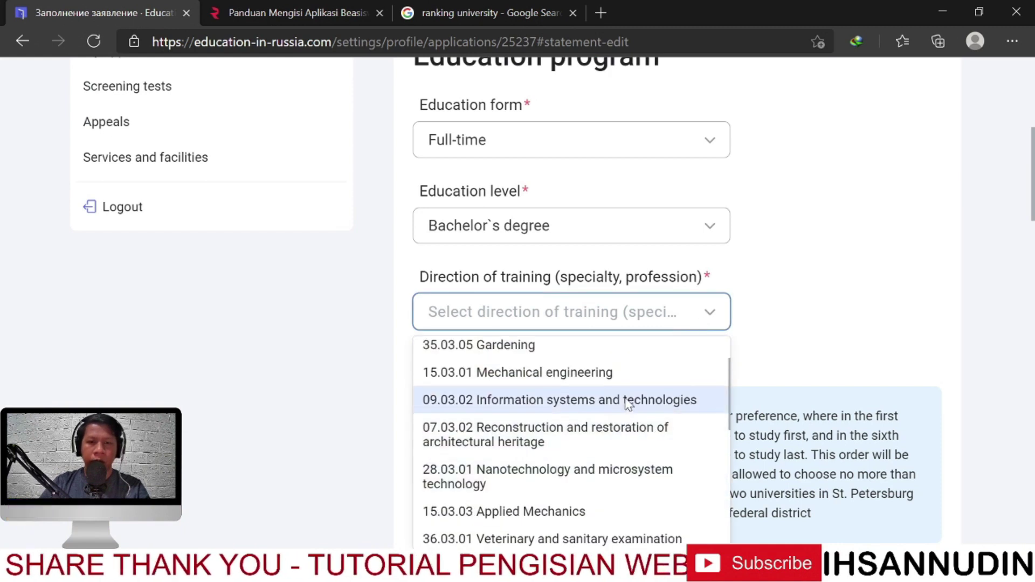
pyautogui.scroll(-1, 593, 459)
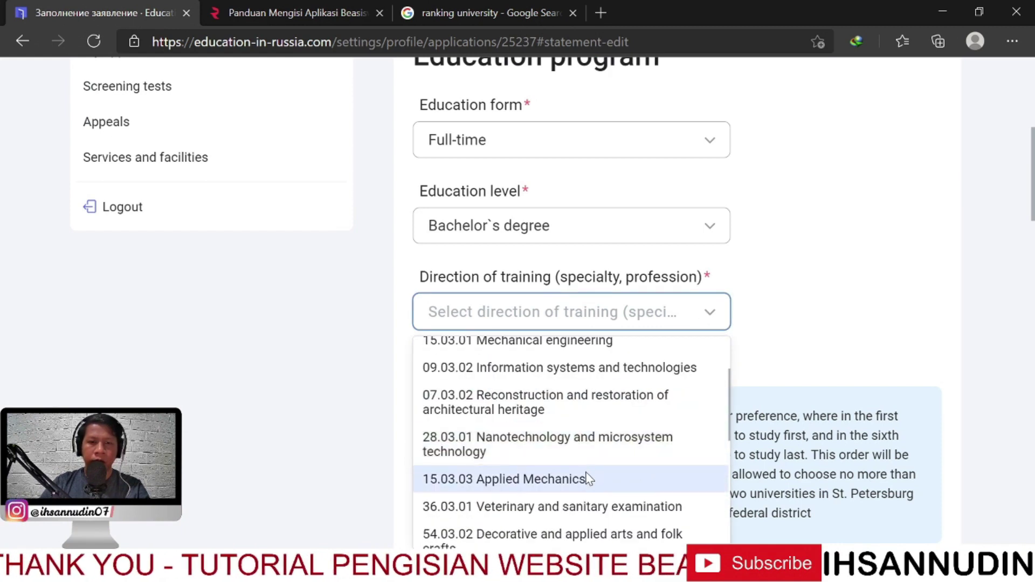
pyautogui.scroll(-3, 587, 485)
pyautogui.scroll(-5, 582, 488)
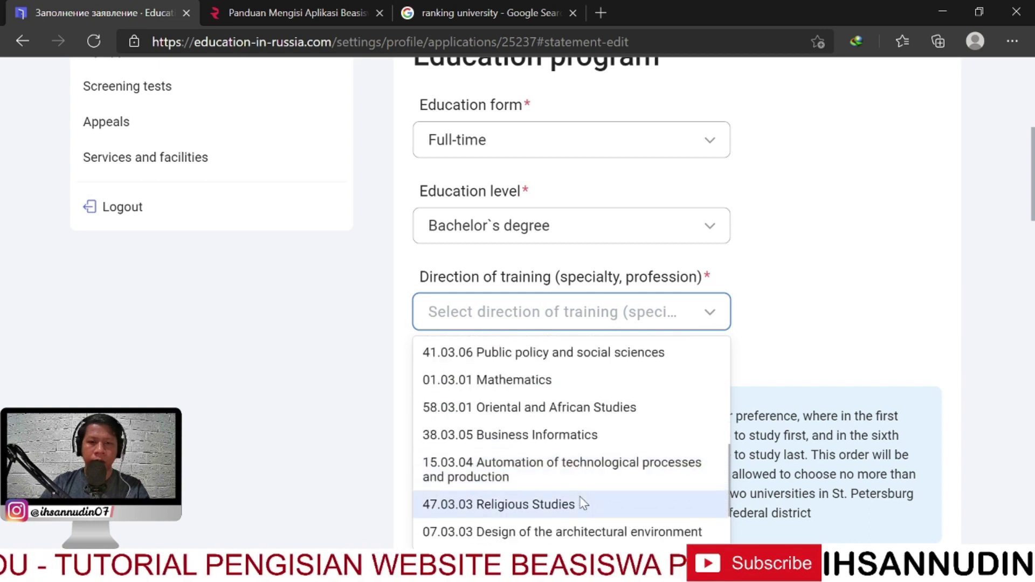
pyautogui.scroll(2, 574, 486)
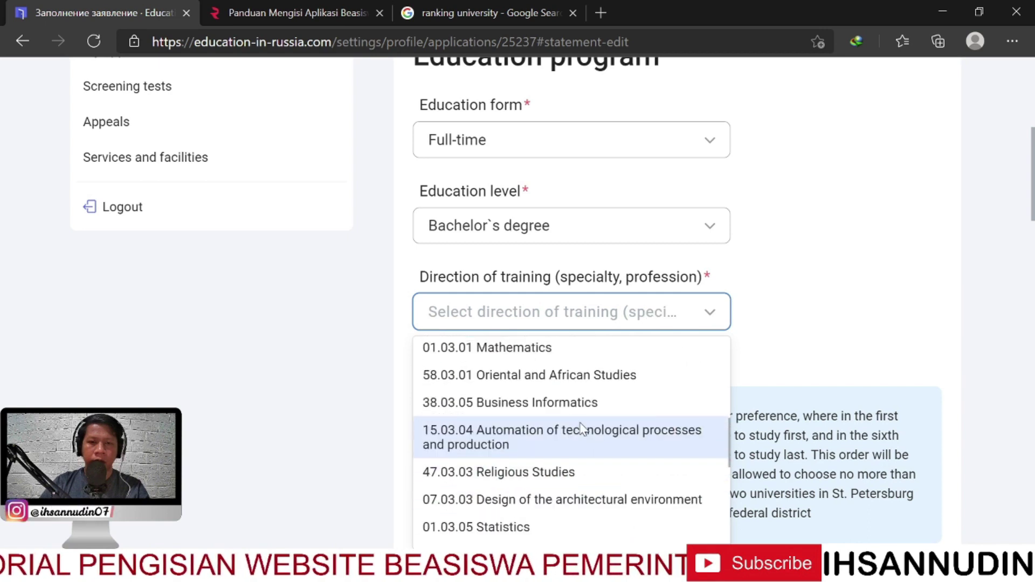
pyautogui.click(553, 416)
pyautogui.scroll(-5, 798, 329)
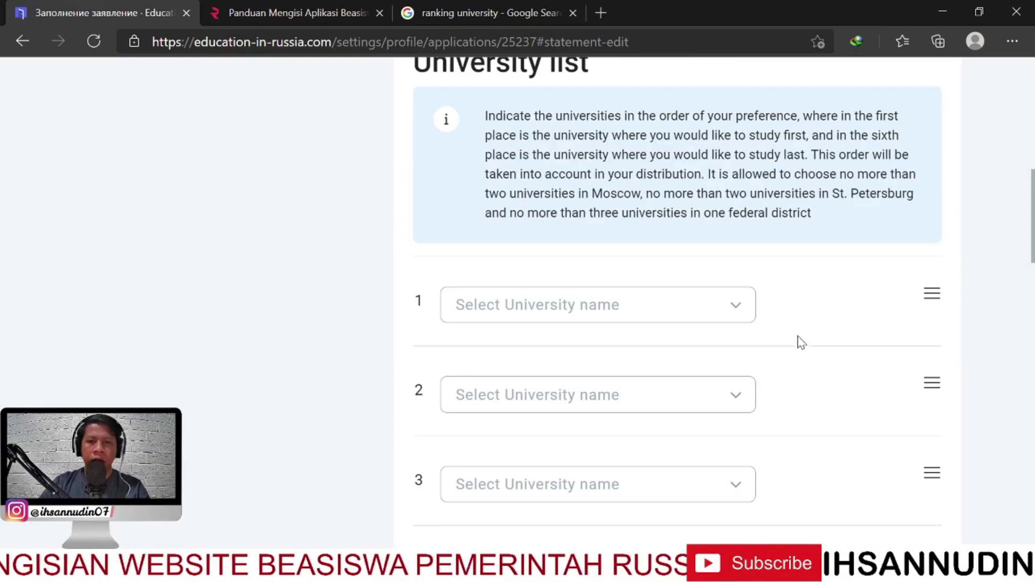
# Choose HSE University, Financial University and Baikal State University for university slots 1–3
pyautogui.click(679, 316)
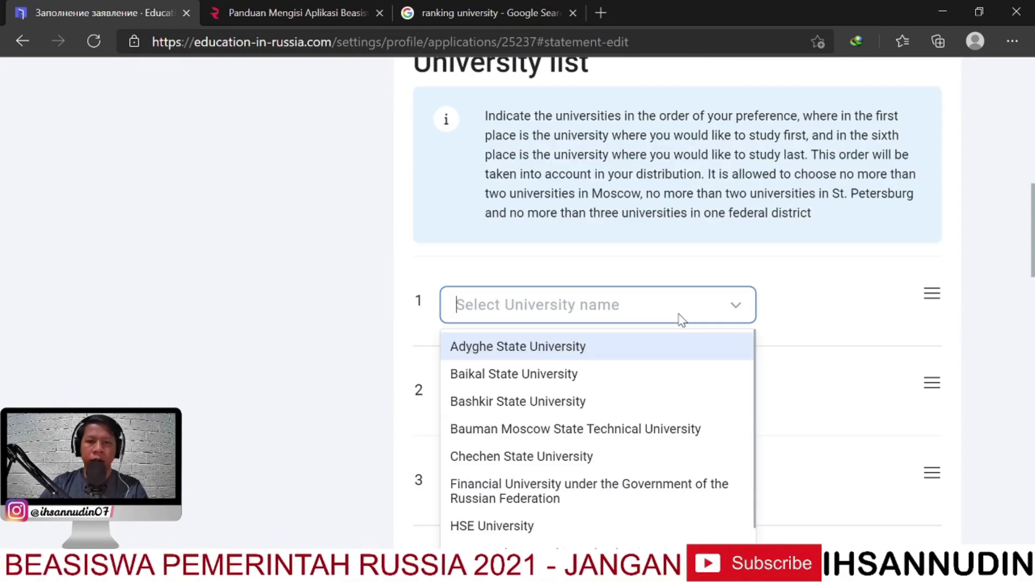
pyautogui.scroll(-1, 620, 447)
pyautogui.scroll(4, 916, 313)
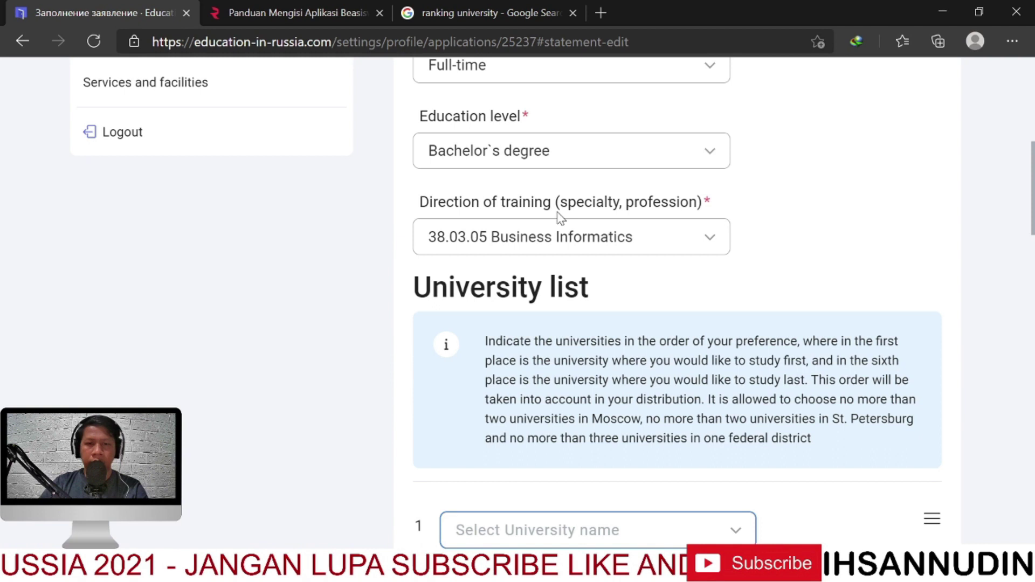
pyautogui.scroll(-4, 674, 378)
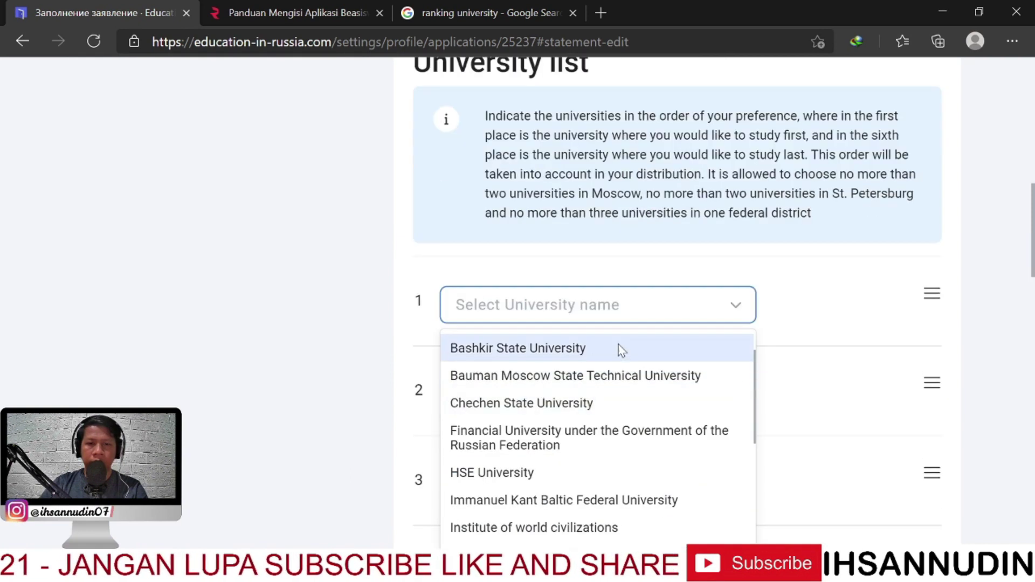
pyautogui.scroll(-1, 631, 432)
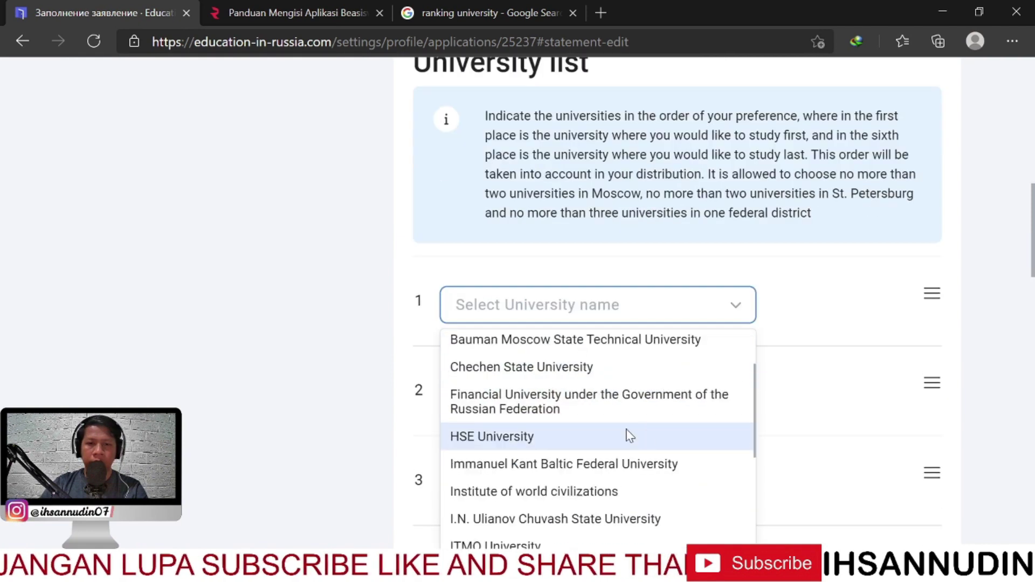
pyautogui.click(578, 438)
pyautogui.scroll(-3, 777, 373)
pyautogui.click(725, 243)
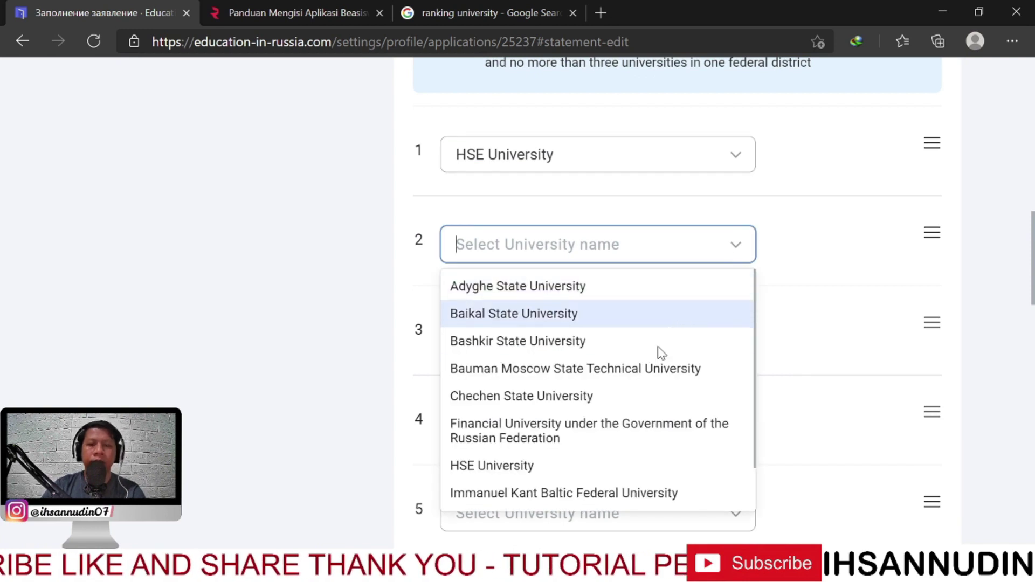
pyautogui.click(600, 426)
pyautogui.click(705, 340)
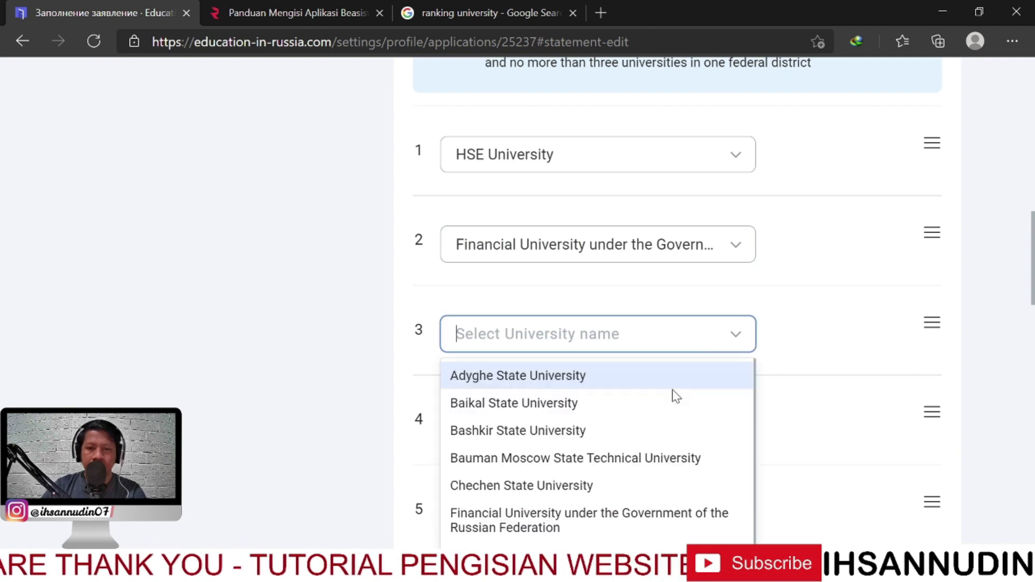
pyautogui.click(610, 409)
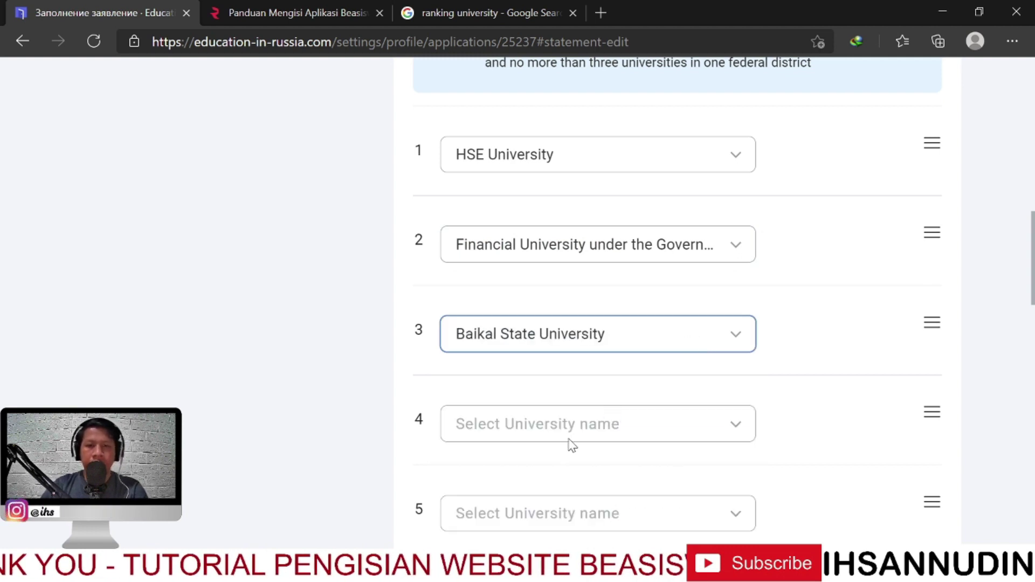
# Choose Immanuel Kant Baltic Federal, Bauman Moscow State Technical and HSE University for slots 4–6
pyautogui.click(617, 421)
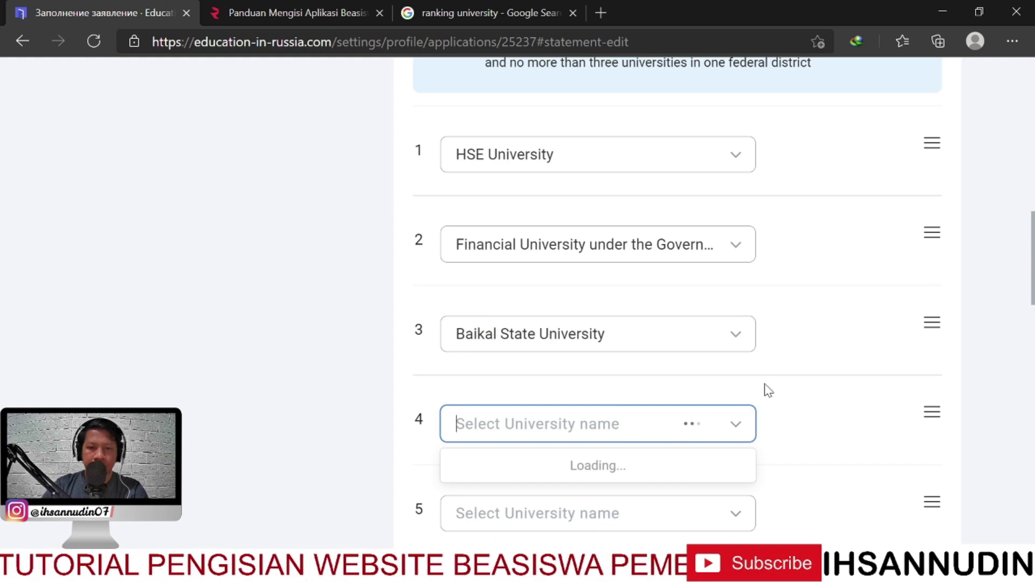
pyautogui.scroll(-1, 633, 401)
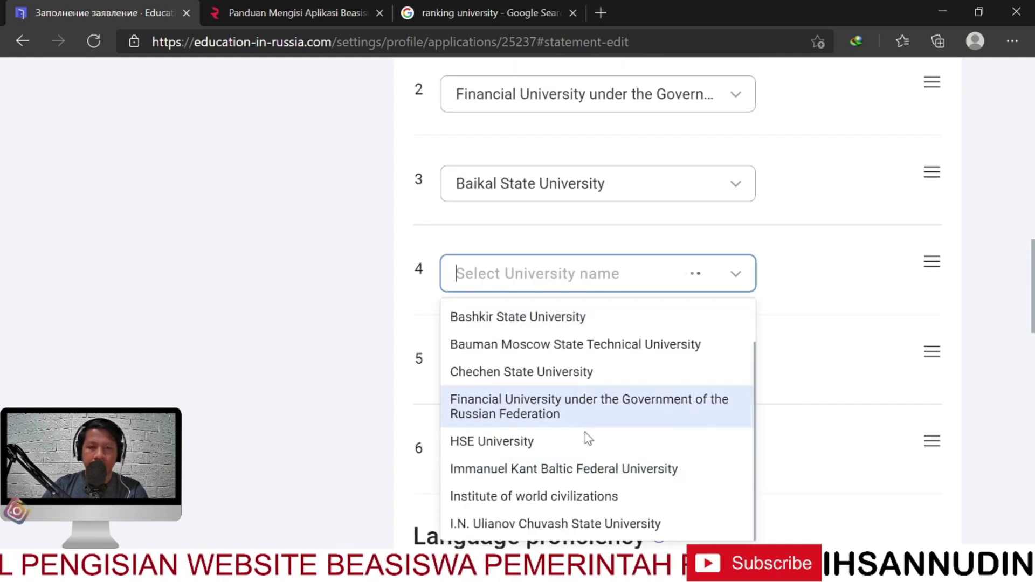
pyautogui.click(628, 475)
pyautogui.scroll(-1, 771, 410)
pyautogui.click(708, 304)
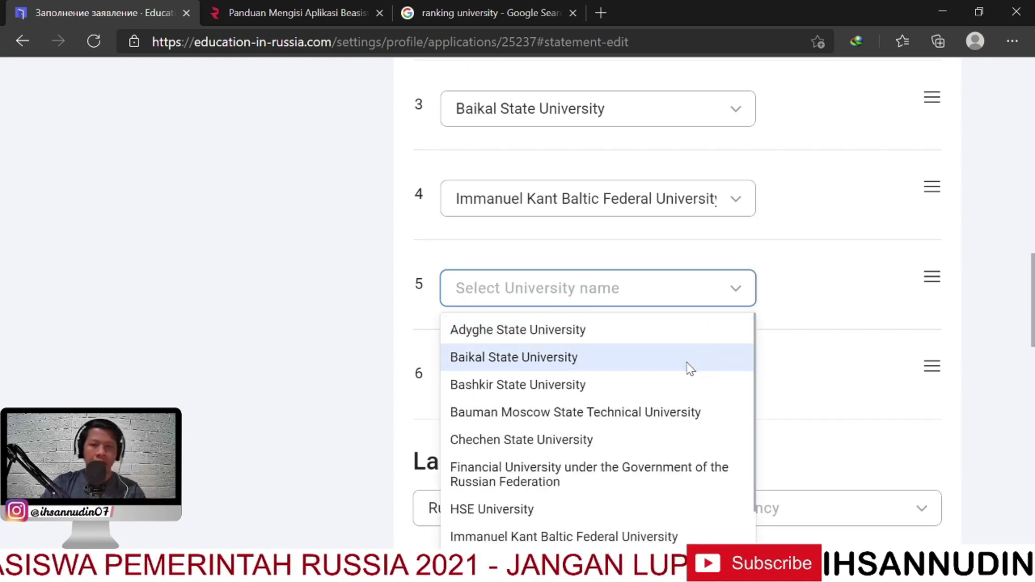
pyautogui.scroll(-1, 623, 410)
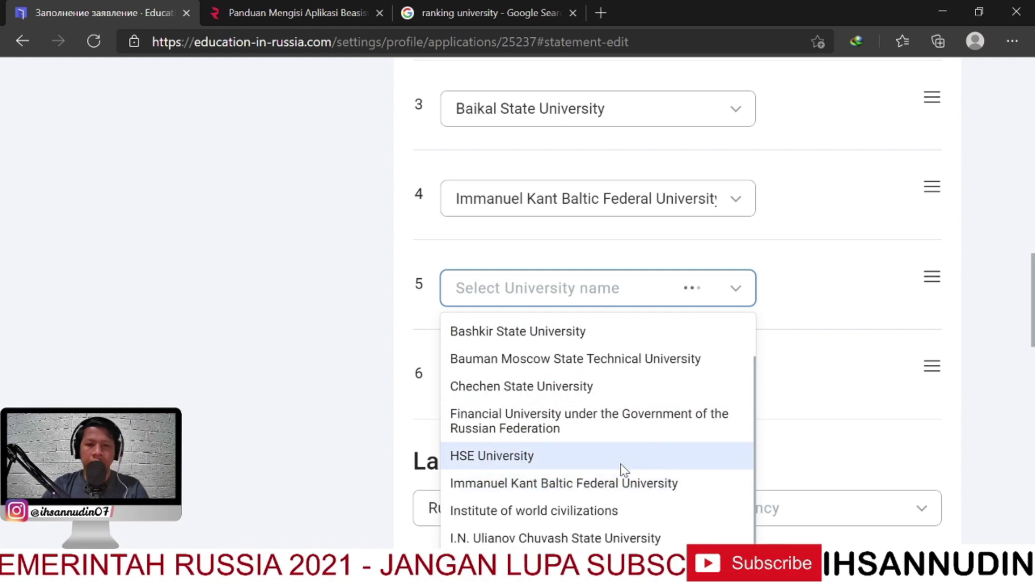
pyautogui.scroll(1, 626, 424)
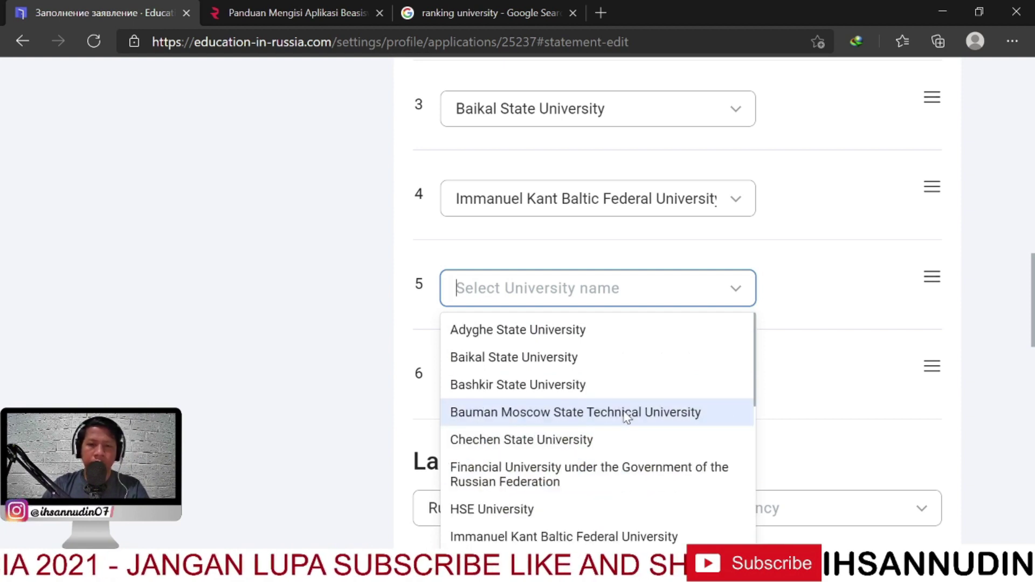
pyautogui.click(627, 413)
pyautogui.click(625, 381)
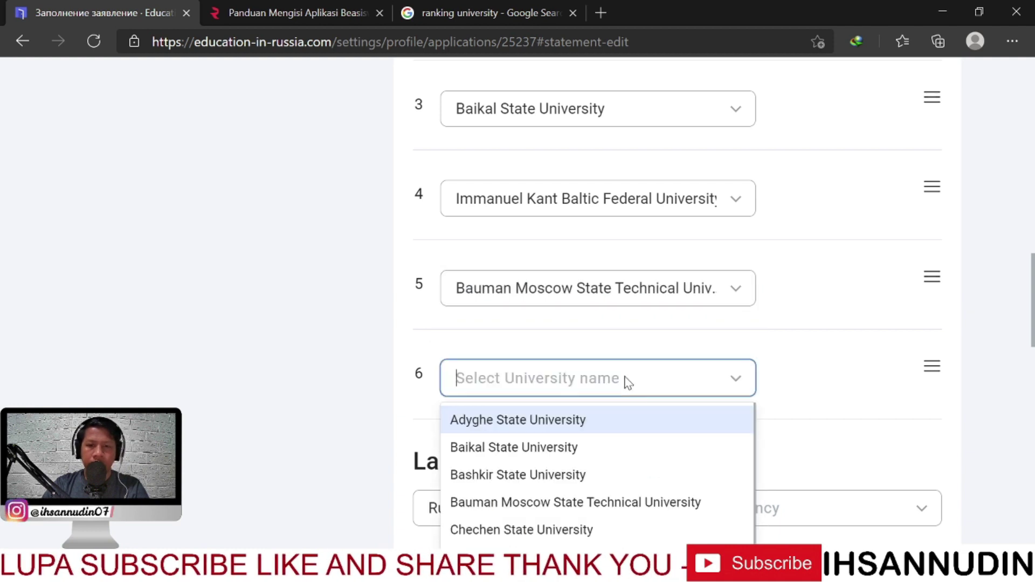
pyautogui.scroll(-1, 606, 450)
pyautogui.scroll(-4, 798, 407)
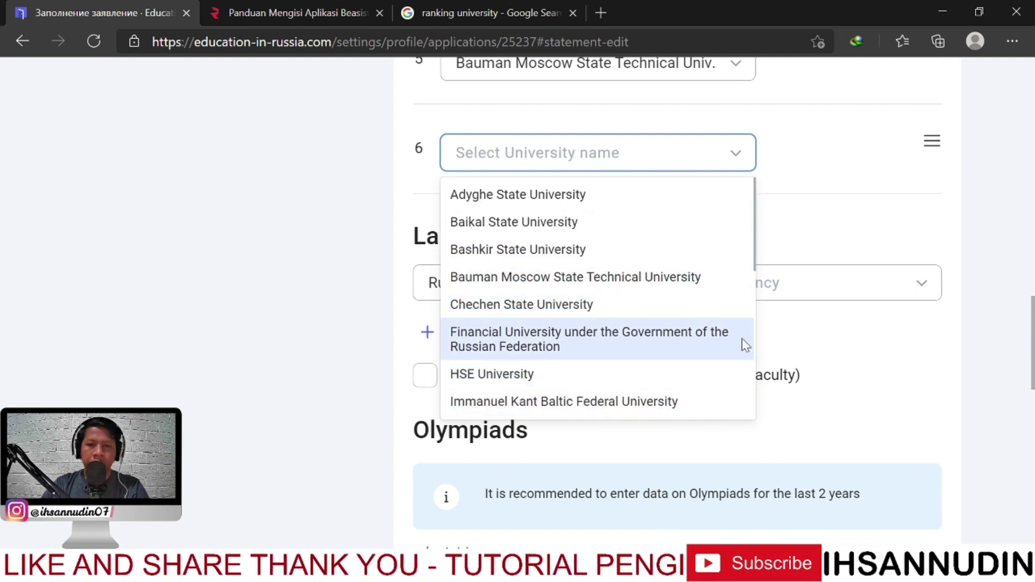
pyautogui.click(559, 374)
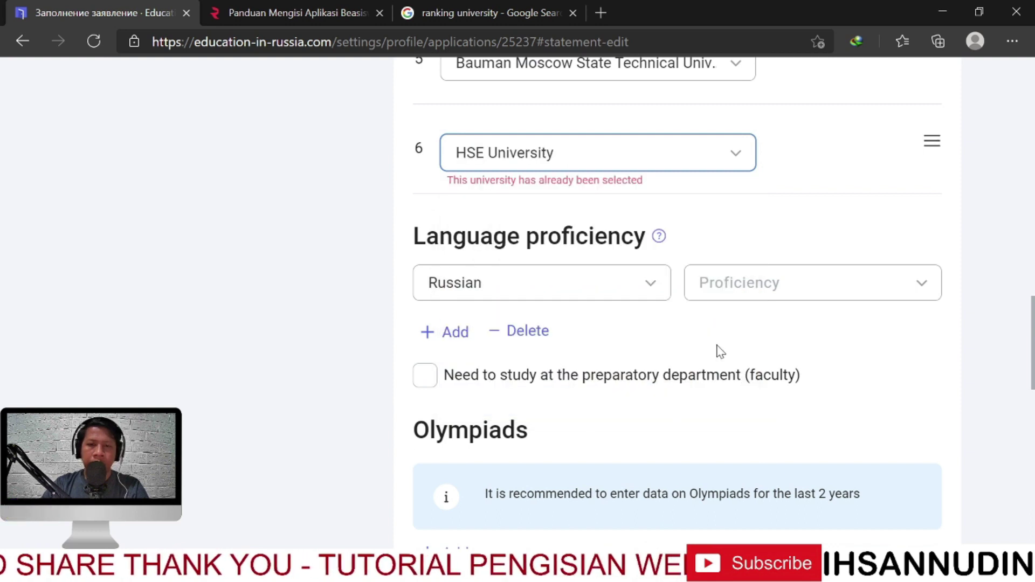
# Change university slot 6 from HSE University to ITMO University and review the list
pyautogui.scroll(12, 717, 352)
pyautogui.scroll(-4, 660, 335)
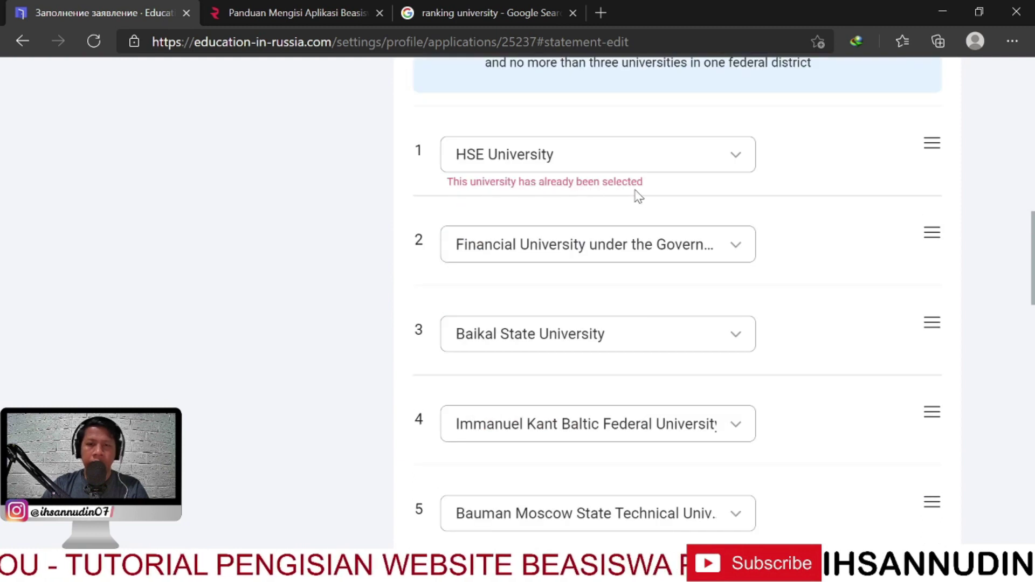
pyautogui.scroll(-5, 658, 365)
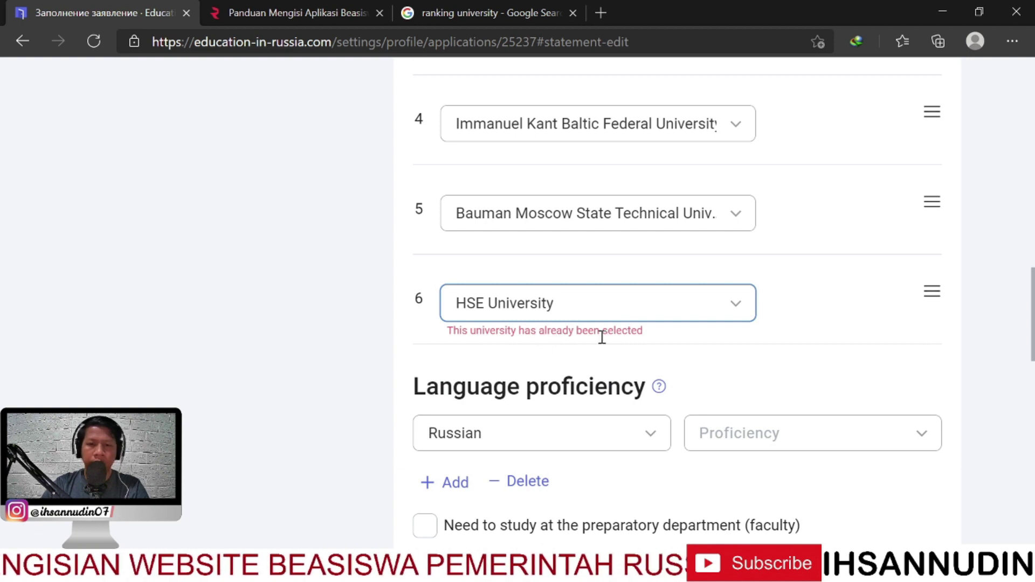
pyautogui.click(704, 310)
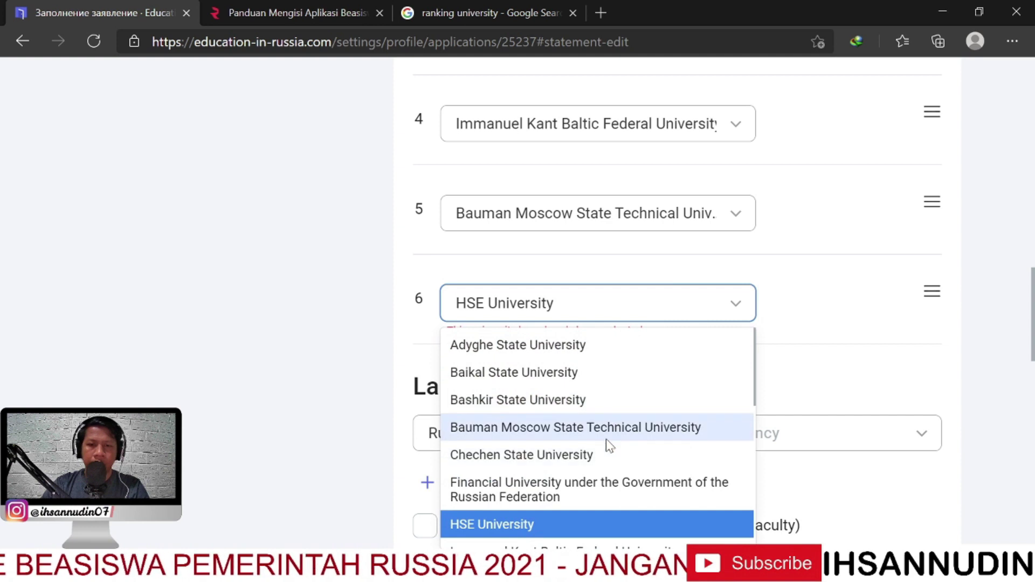
pyautogui.scroll(-3, 606, 448)
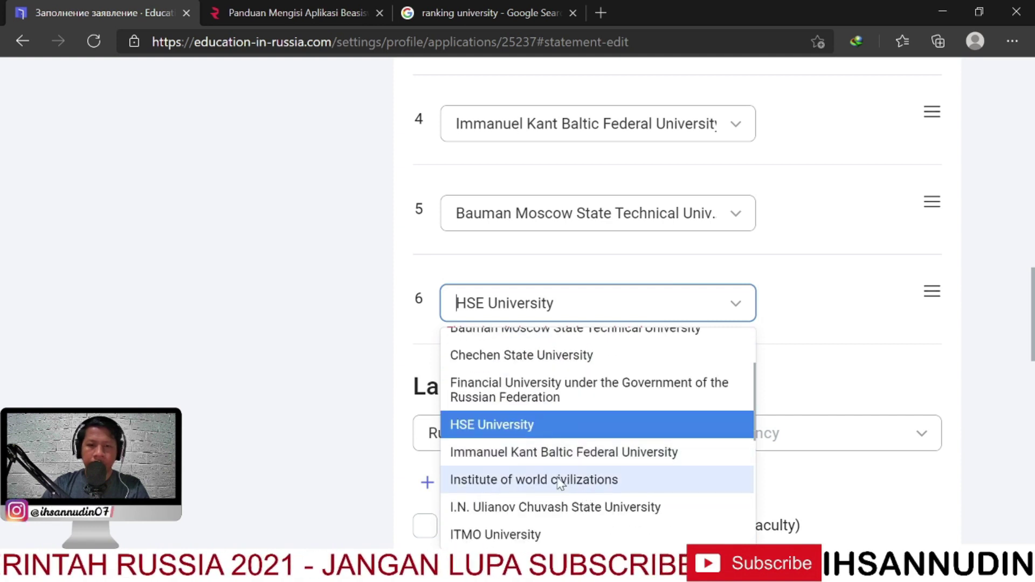
pyautogui.click(555, 534)
pyautogui.scroll(5, 760, 330)
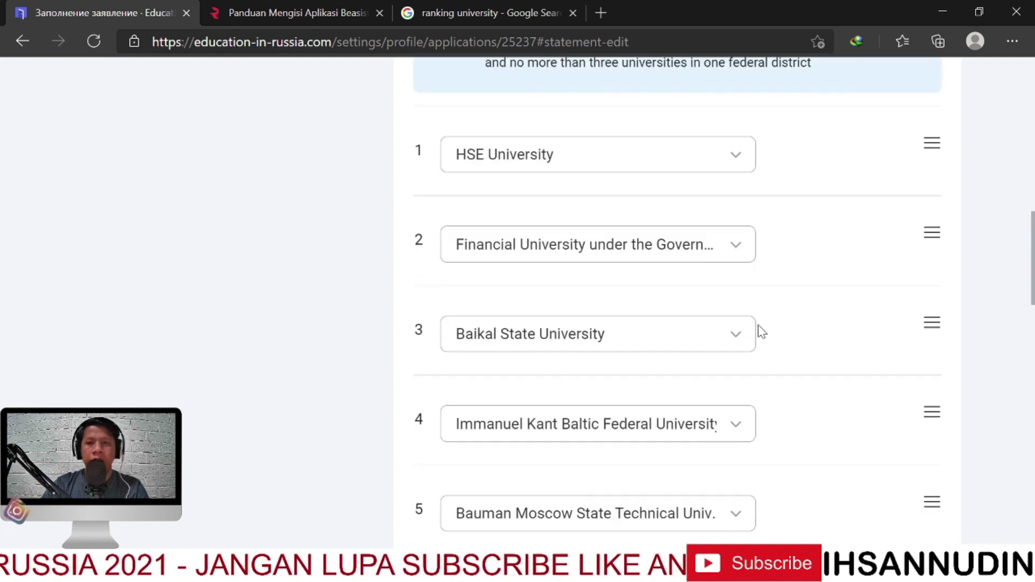
pyautogui.scroll(3, 759, 327)
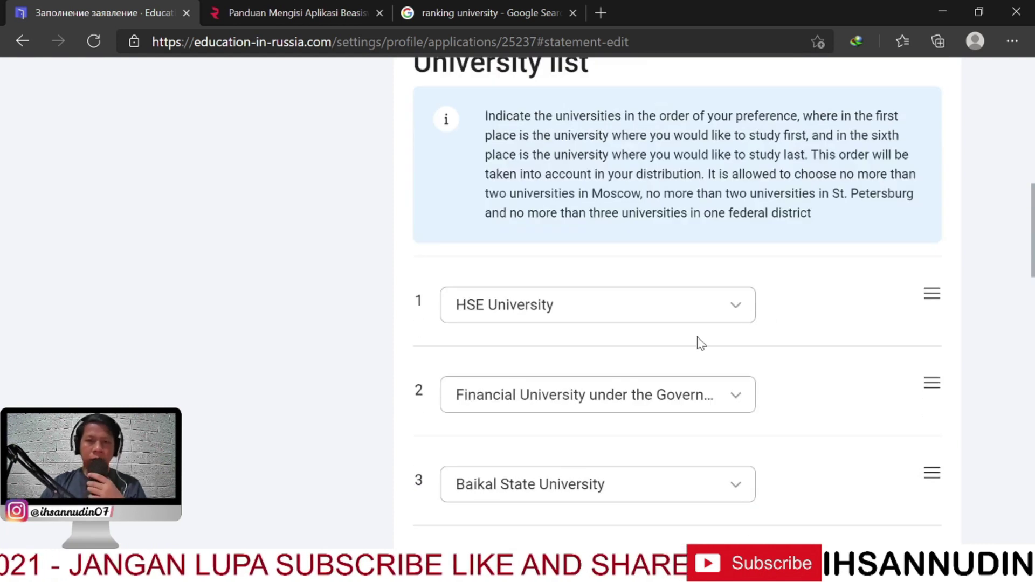
pyautogui.scroll(-3, 698, 345)
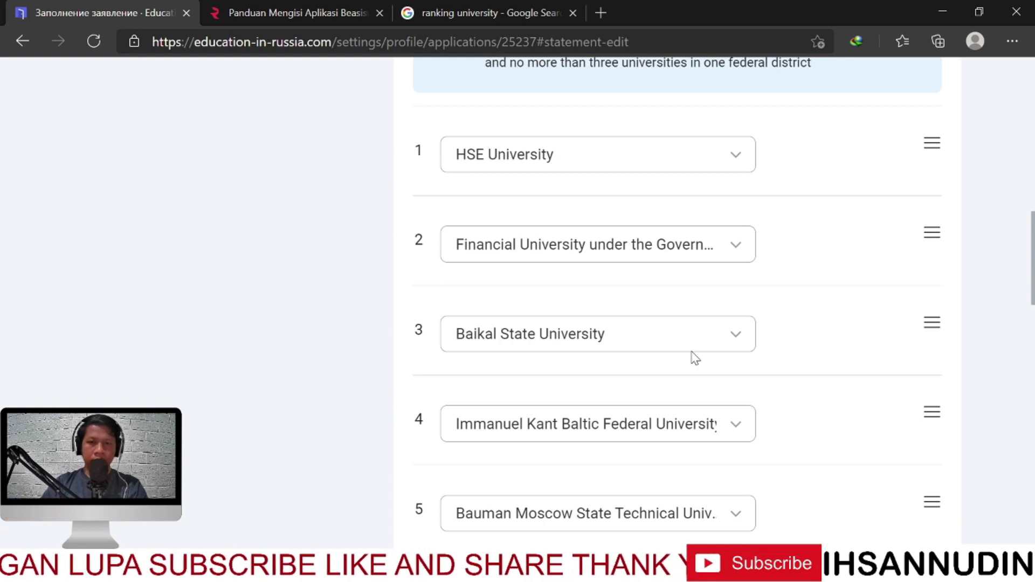
pyautogui.scroll(-4, 696, 358)
pyautogui.scroll(1, 685, 351)
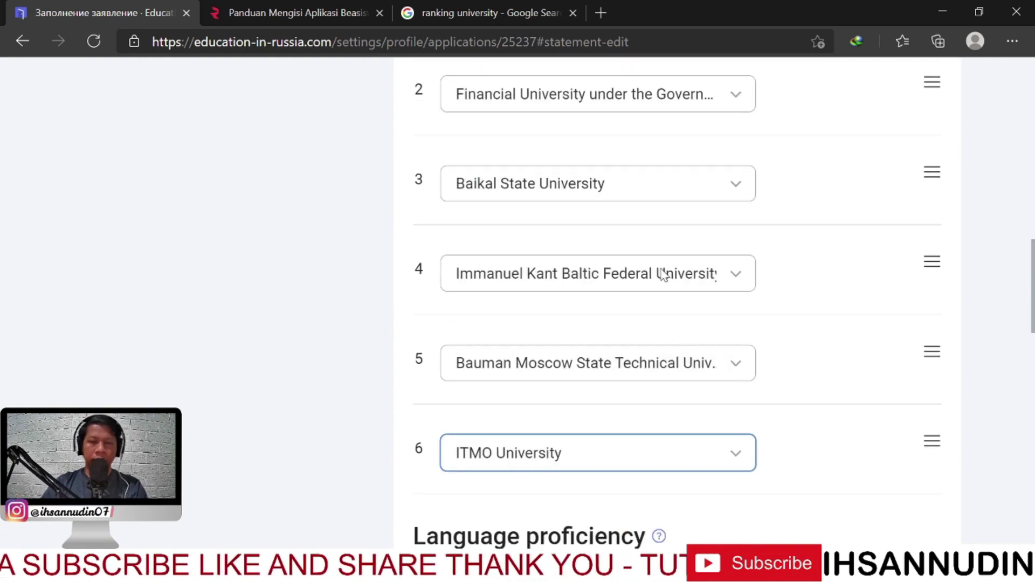
pyautogui.scroll(1, 662, 275)
pyautogui.scroll(3, 671, 264)
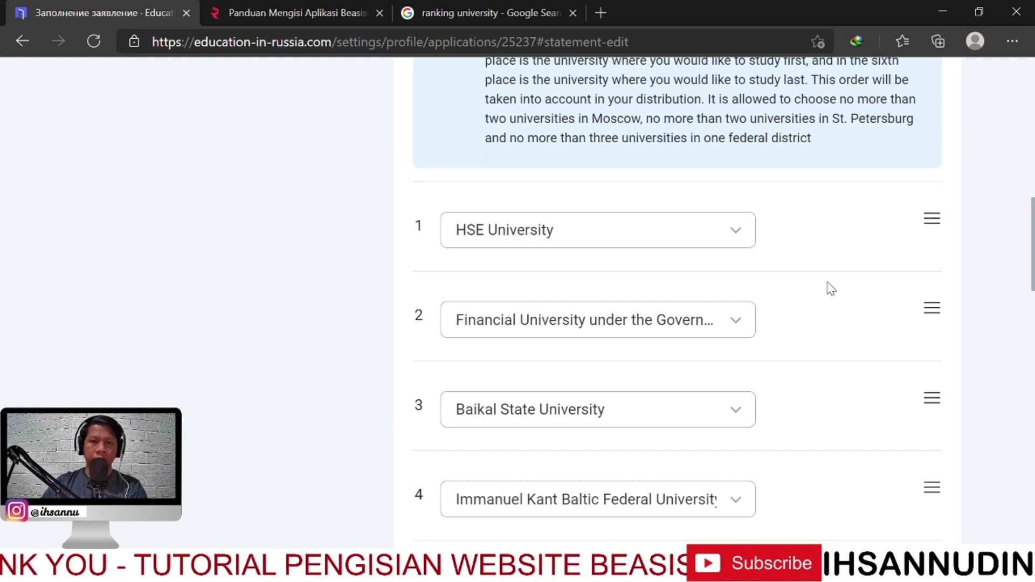
pyautogui.scroll(-4, 826, 302)
pyautogui.scroll(-3, 809, 335)
pyautogui.scroll(7, 814, 329)
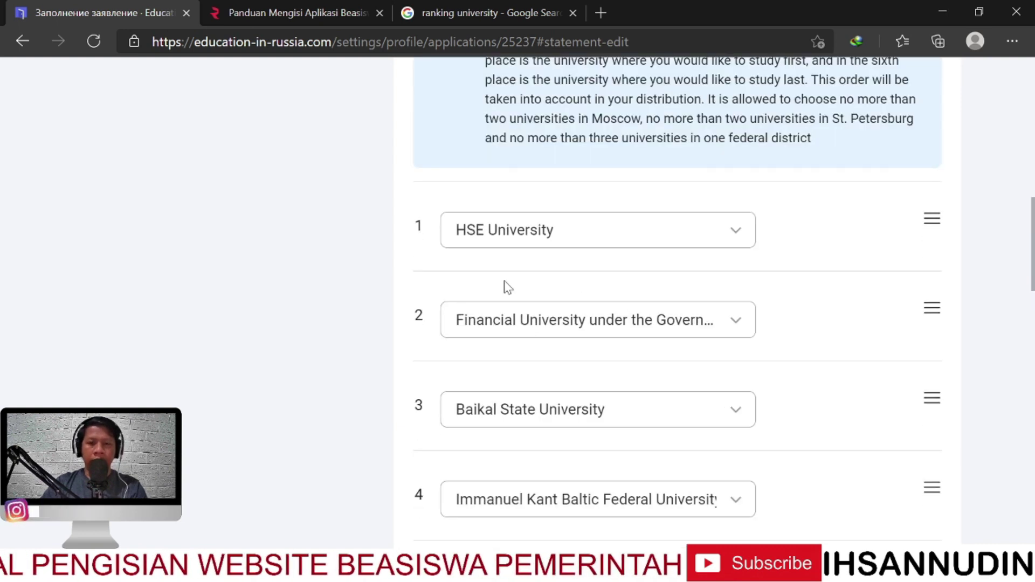
# Bring up the 'Panduan Mengisi Aplikasi Beasiswa' article at its Aplikasi heading on six universities
pyautogui.click(280, 17)
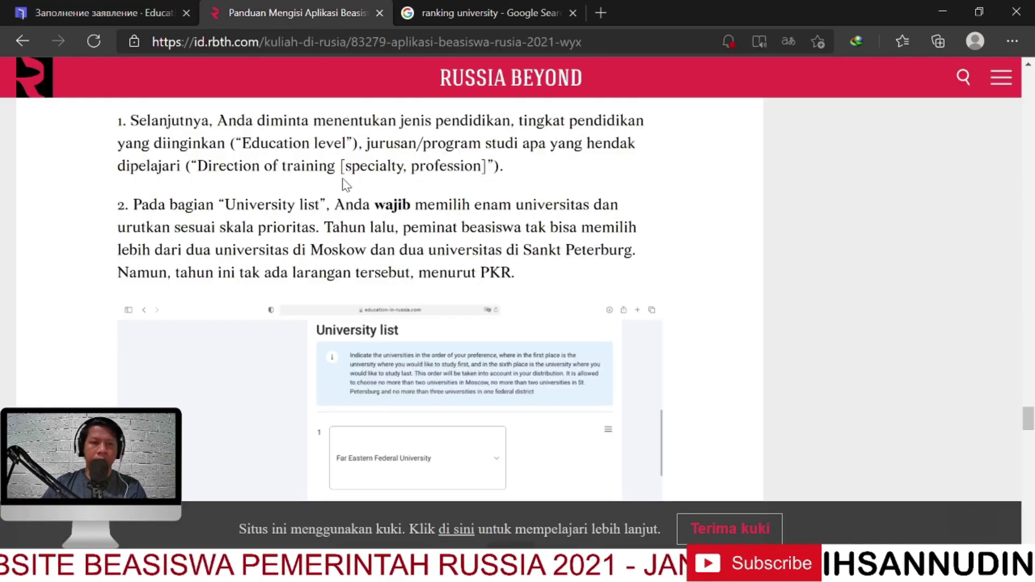
pyautogui.scroll(6, 1020, 262)
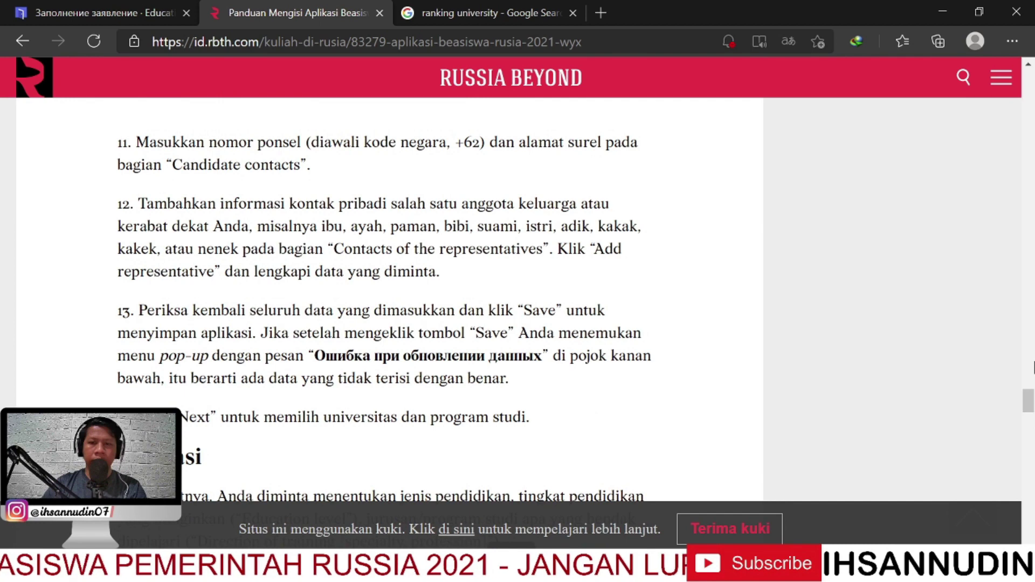
pyautogui.moveTo(1030, 402); pyautogui.dragTo(1030, 424)
pyautogui.scroll(4, 557, 208)
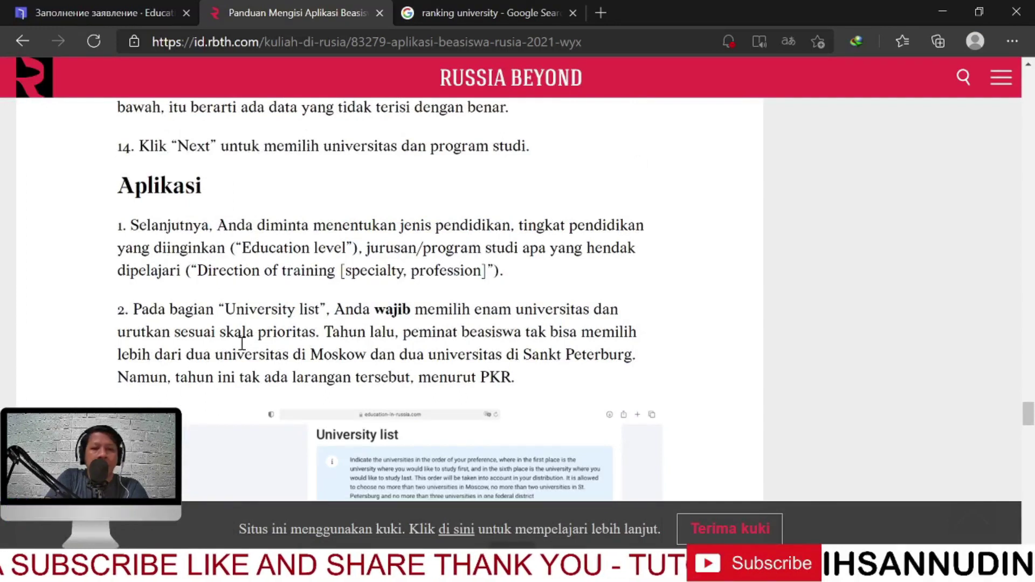
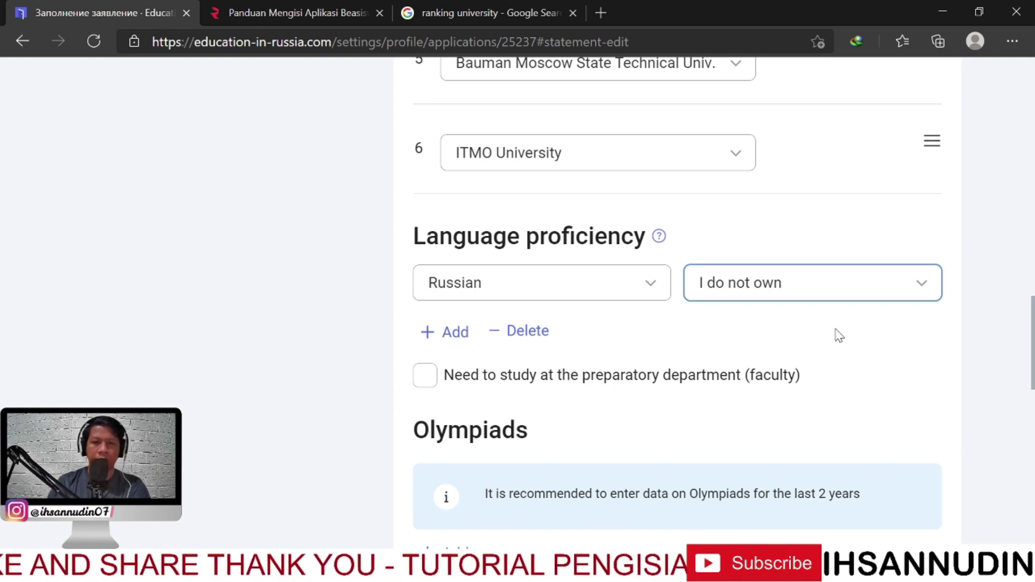
# Add a language row with Indonesian set to Native language
pyautogui.click(452, 335)
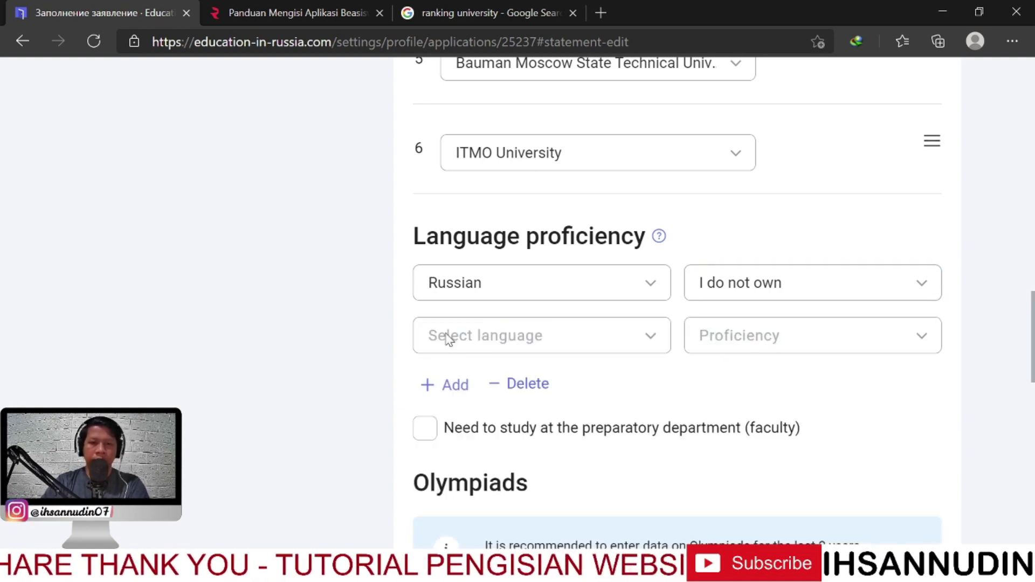
pyautogui.click(499, 338)
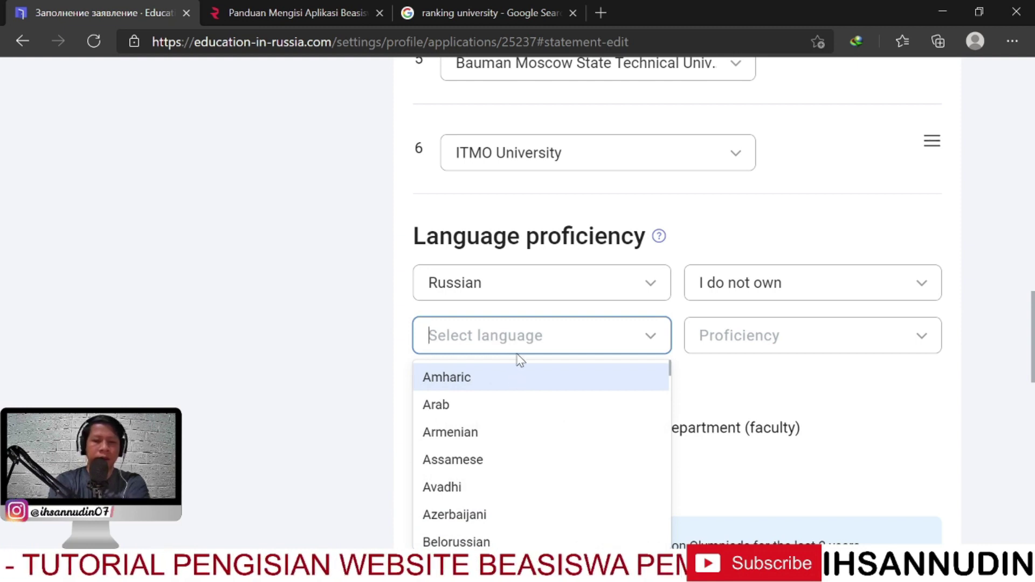
pyautogui.write('ind')
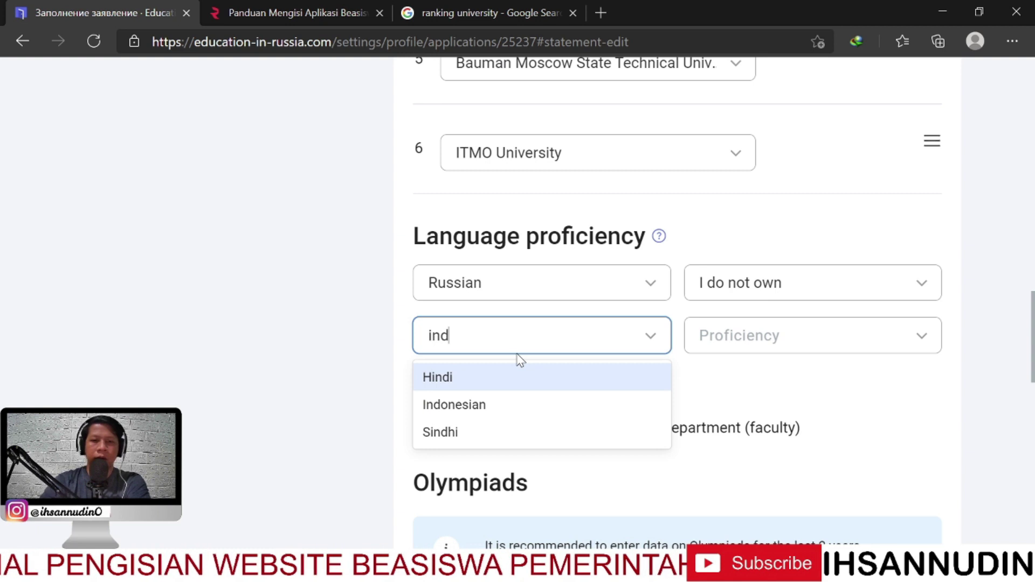
pyautogui.click(521, 410)
pyautogui.click(712, 348)
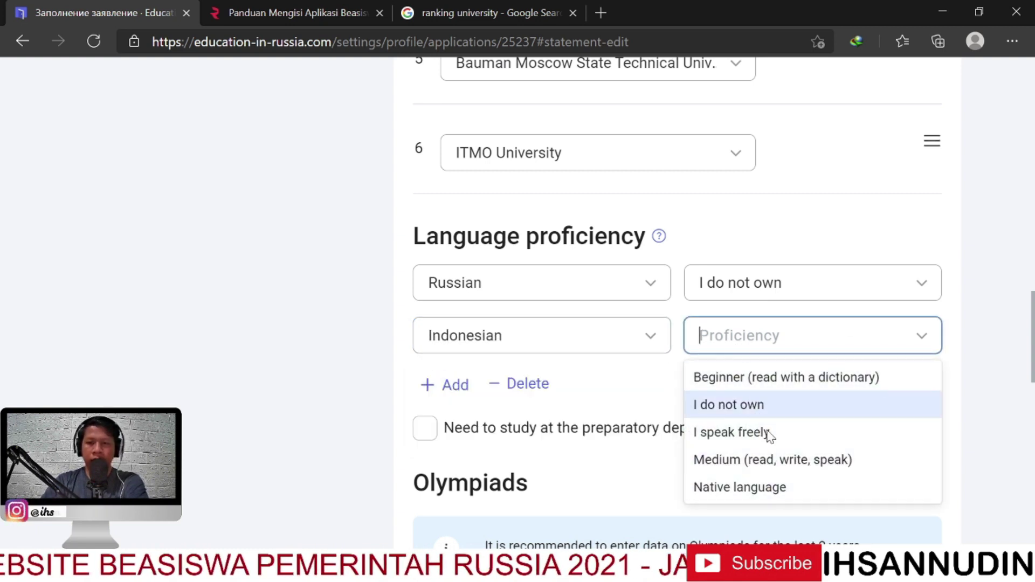
pyautogui.click(783, 488)
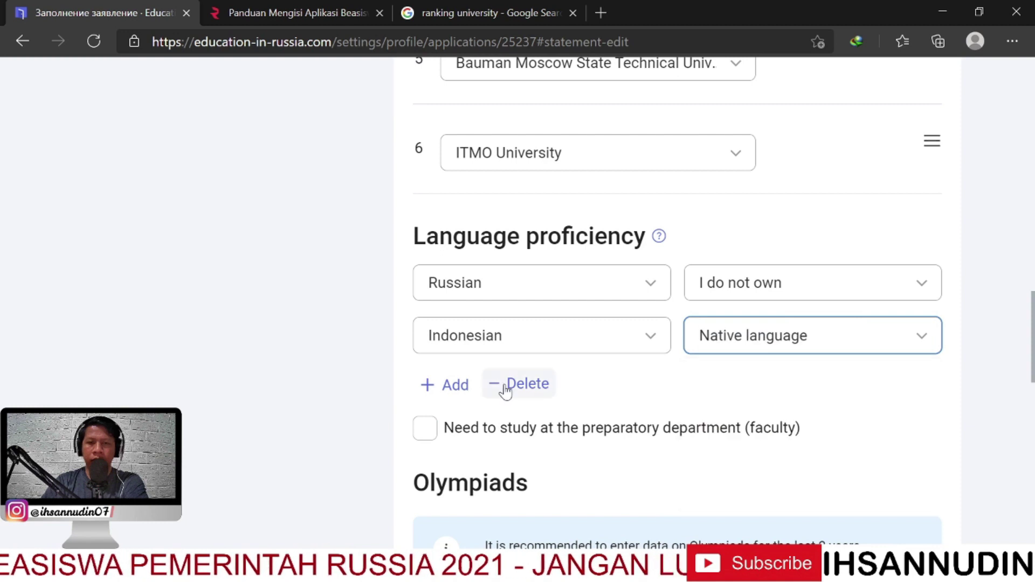
# Add a second row with English at Medium (read, write, speak)
pyautogui.click(451, 392)
pyautogui.click(470, 396)
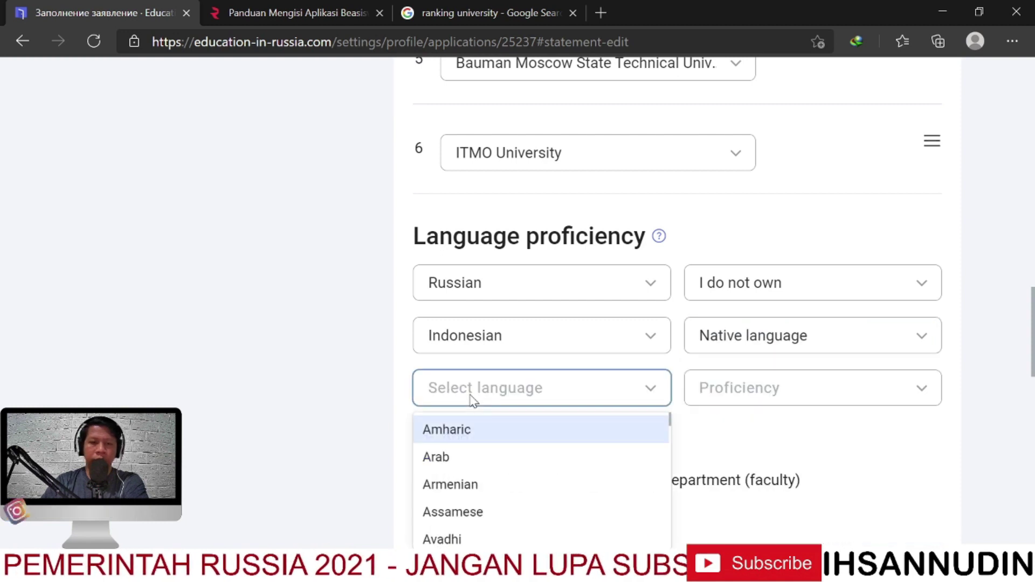
pyautogui.write('eng')
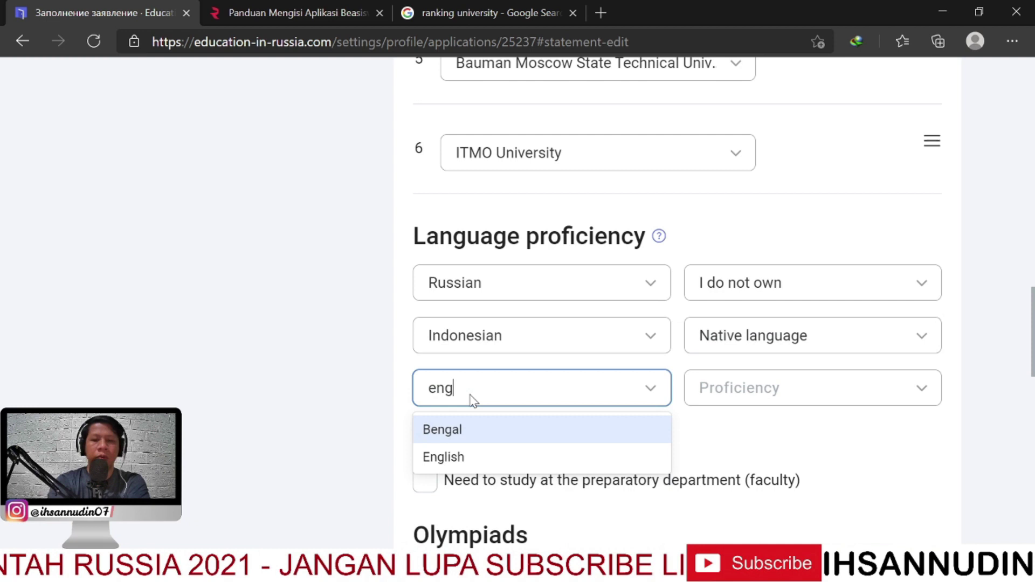
pyautogui.write('li')
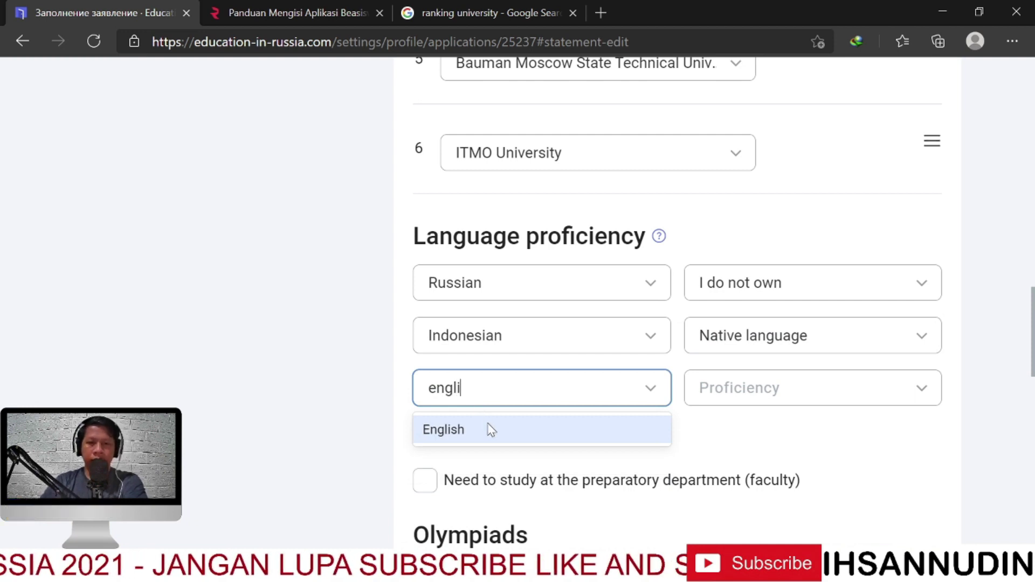
pyautogui.click(490, 430)
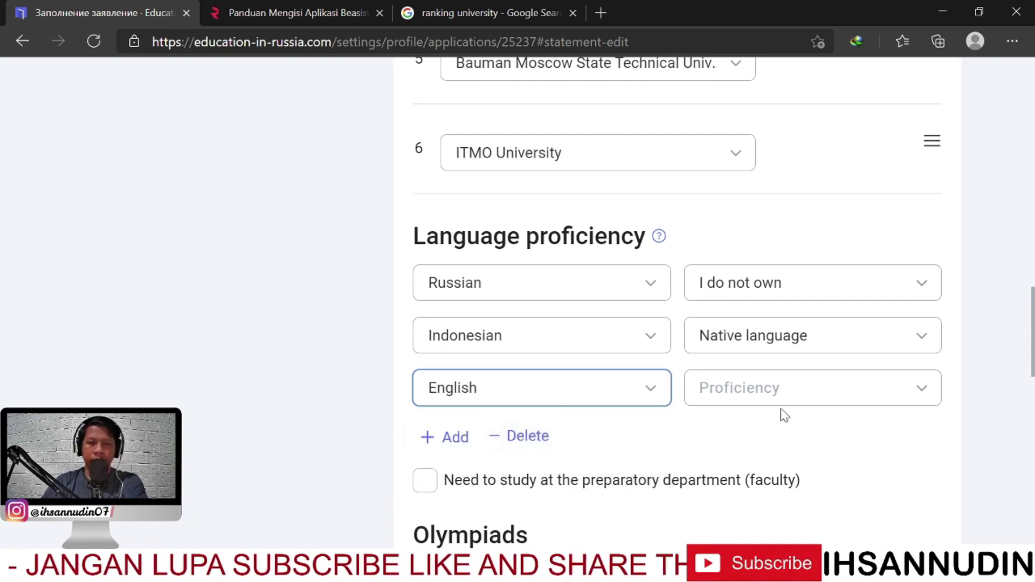
pyautogui.click(801, 402)
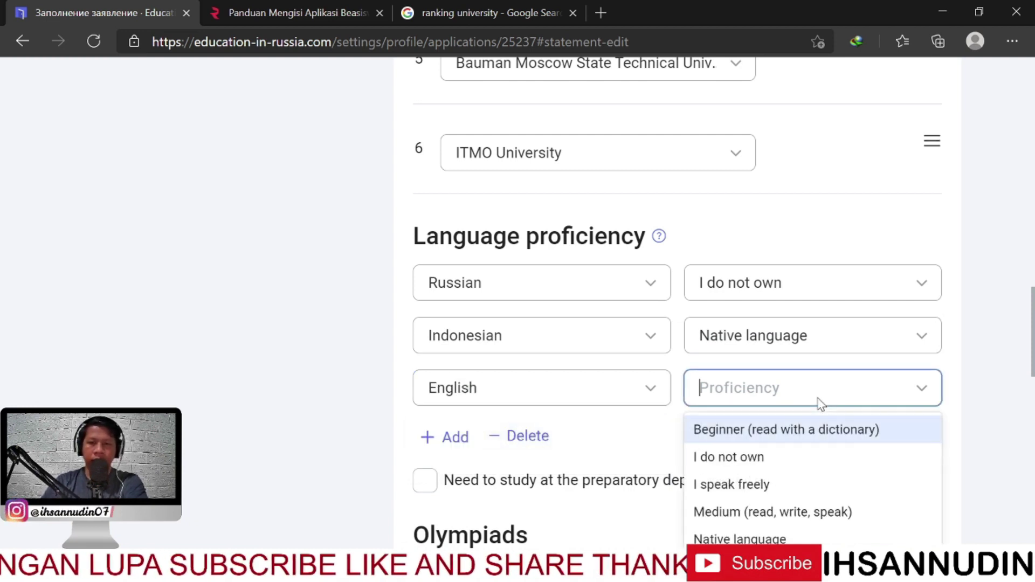
pyautogui.click(811, 512)
# Remove the extra empty language row that was added by mistake
pyautogui.scroll(-1, 637, 434)
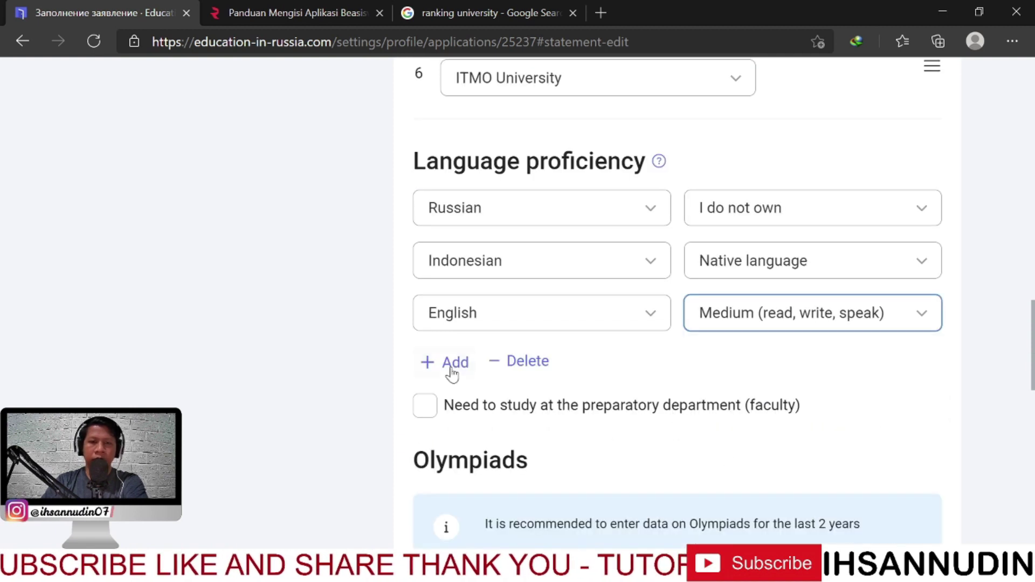
pyautogui.click(448, 364)
pyautogui.click(560, 369)
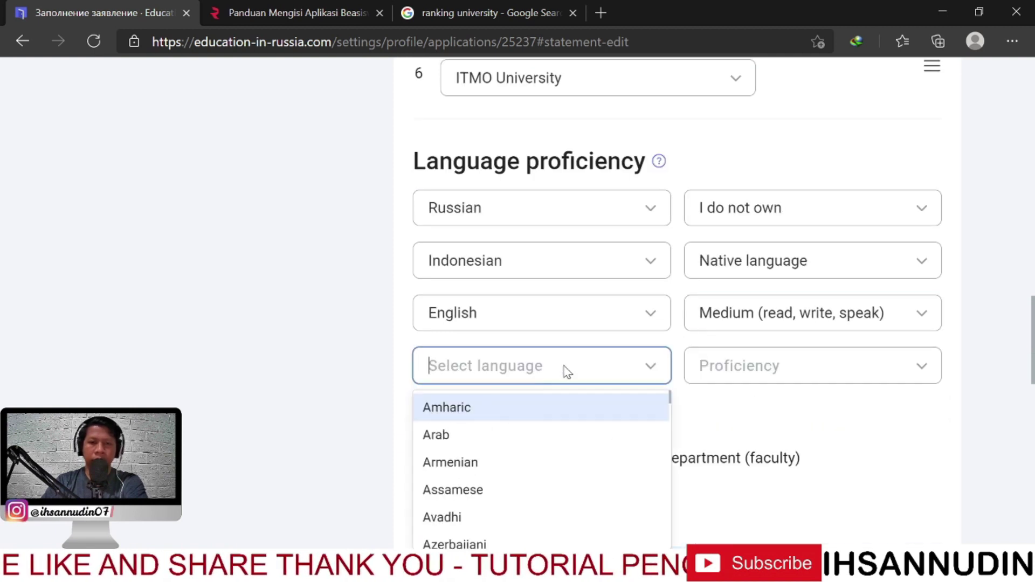
pyautogui.click(377, 381)
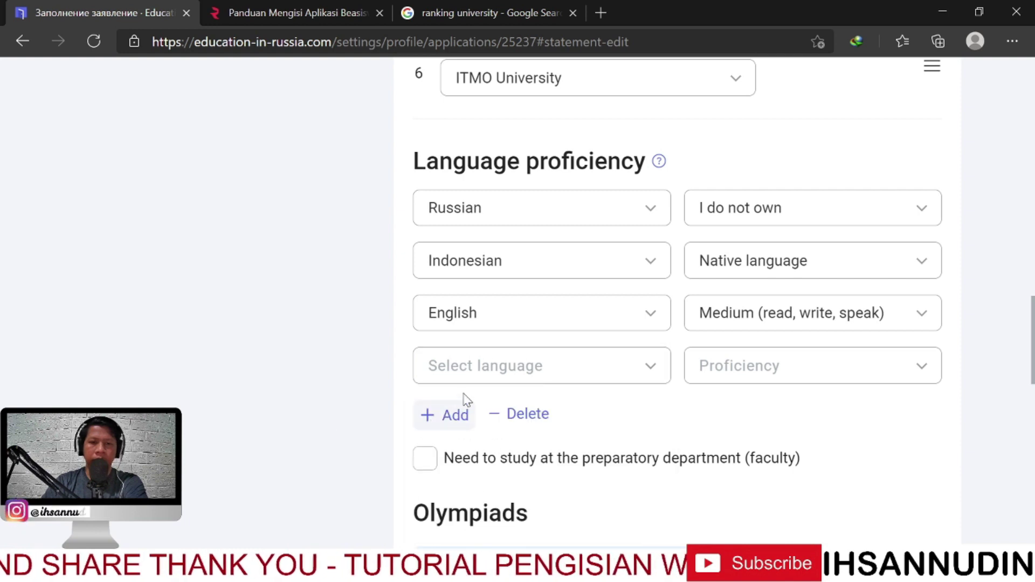
pyautogui.click(520, 413)
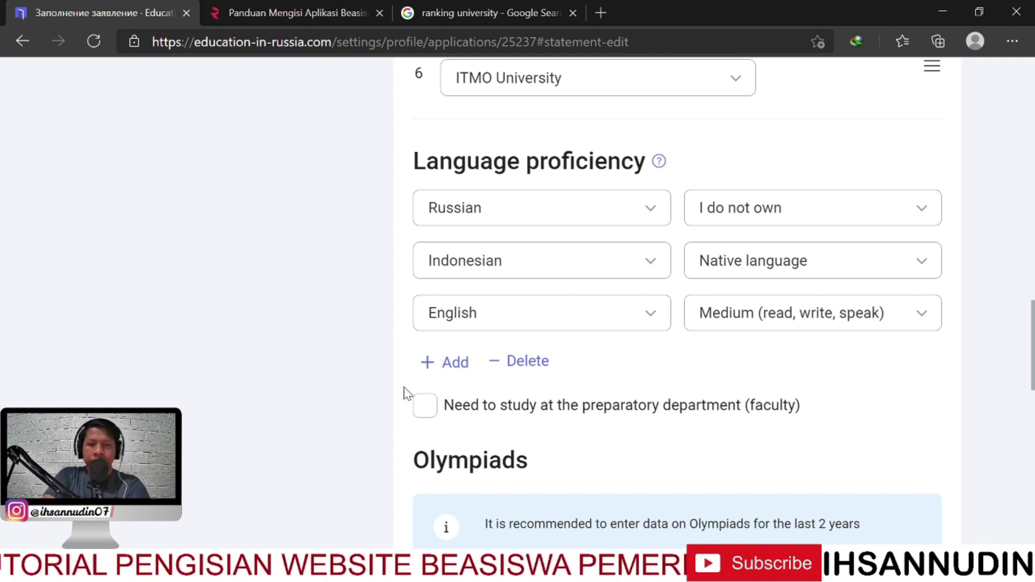
pyautogui.scroll(-1, 399, 389)
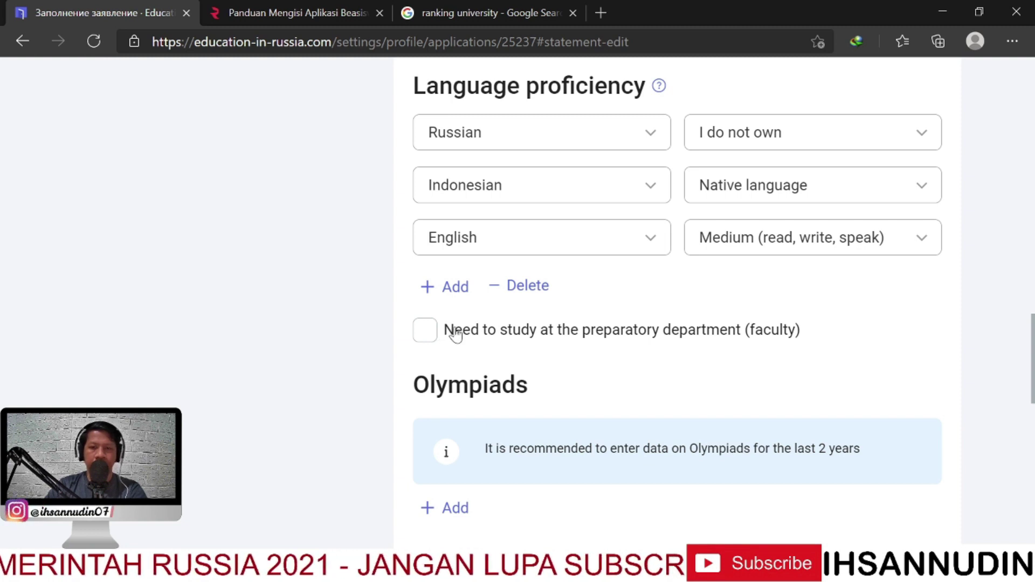
# Tick 'Need to study at the preparatory department (faculty)' and move down to Olympiads
pyautogui.click(426, 331)
pyautogui.scroll(-3, 530, 370)
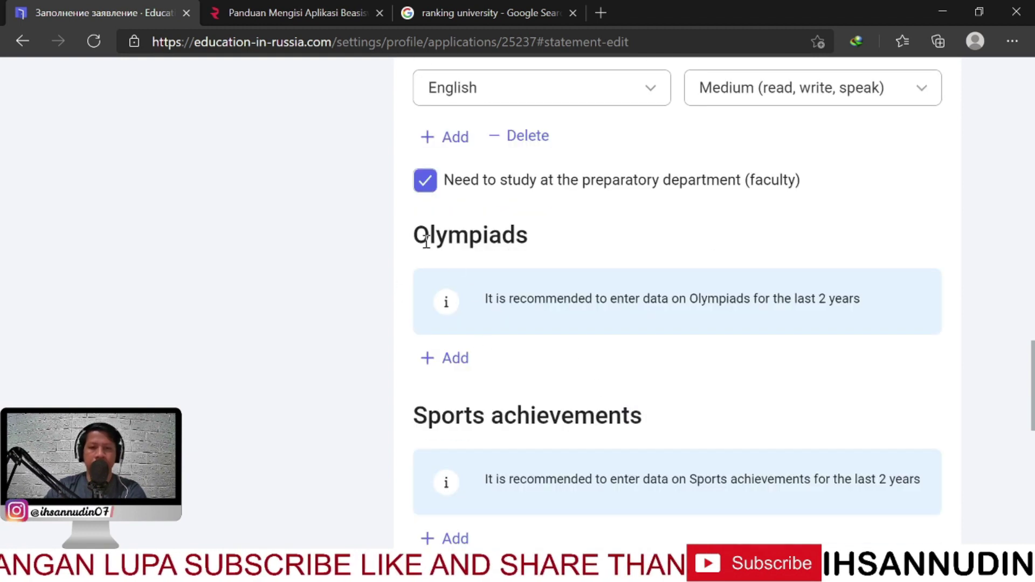
pyautogui.moveTo(426, 241); pyautogui.dragTo(502, 237)
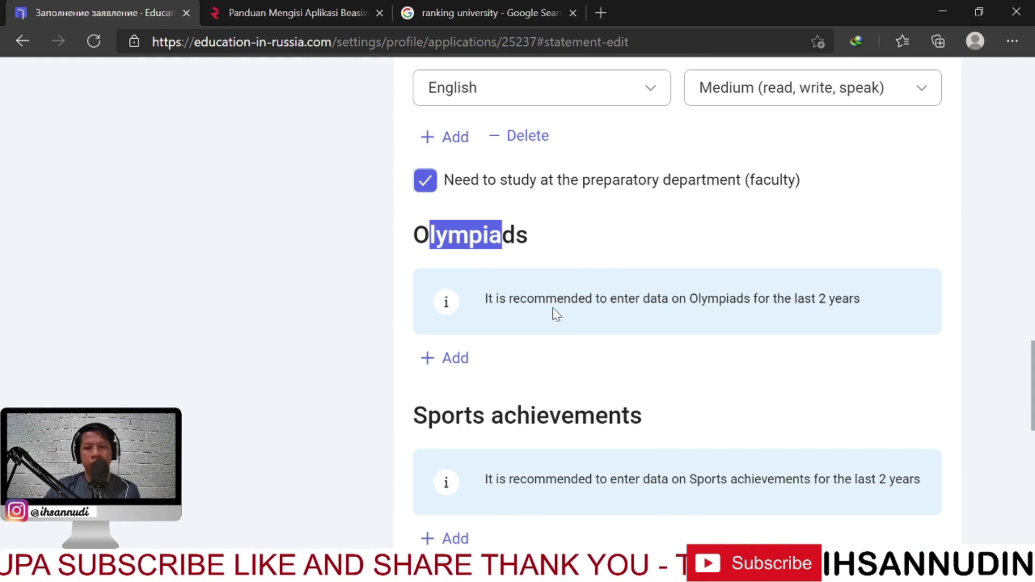
pyautogui.scroll(-1, 540, 341)
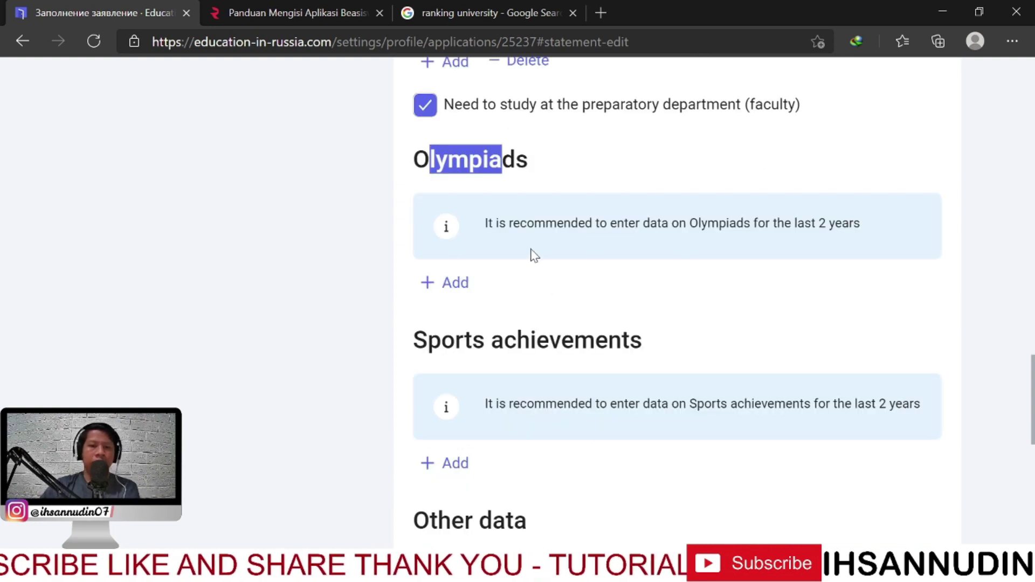
pyautogui.scroll(-1, 541, 254)
pyautogui.scroll(1, 577, 232)
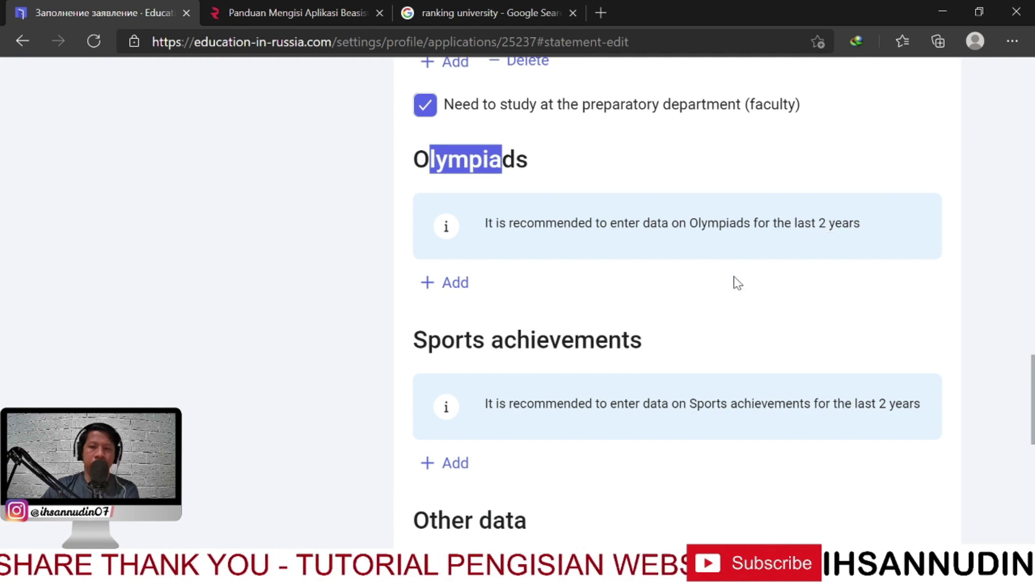
# Add a new Olympiad entry and choose Other as its name
pyautogui.click(449, 286)
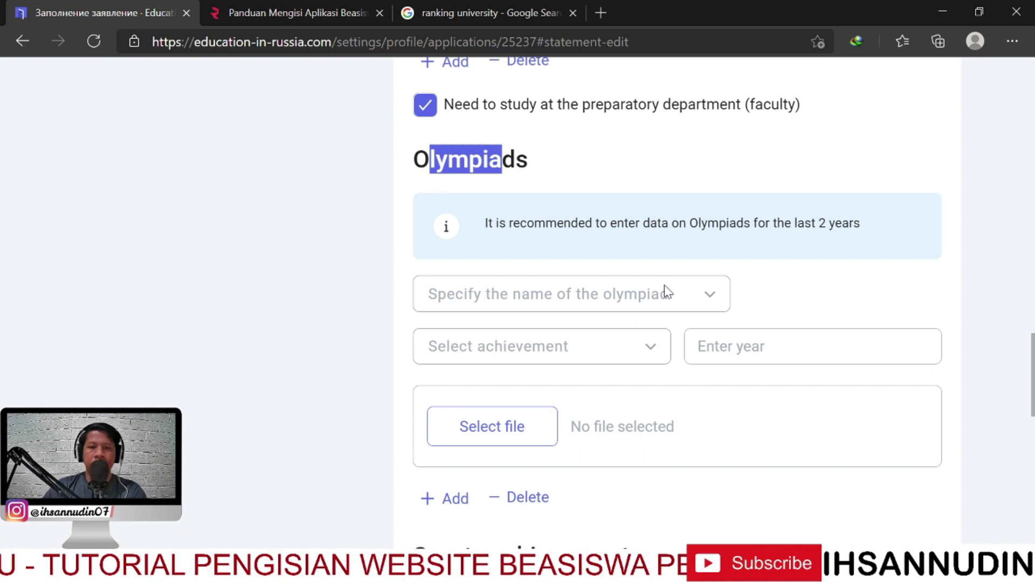
pyautogui.click(705, 296)
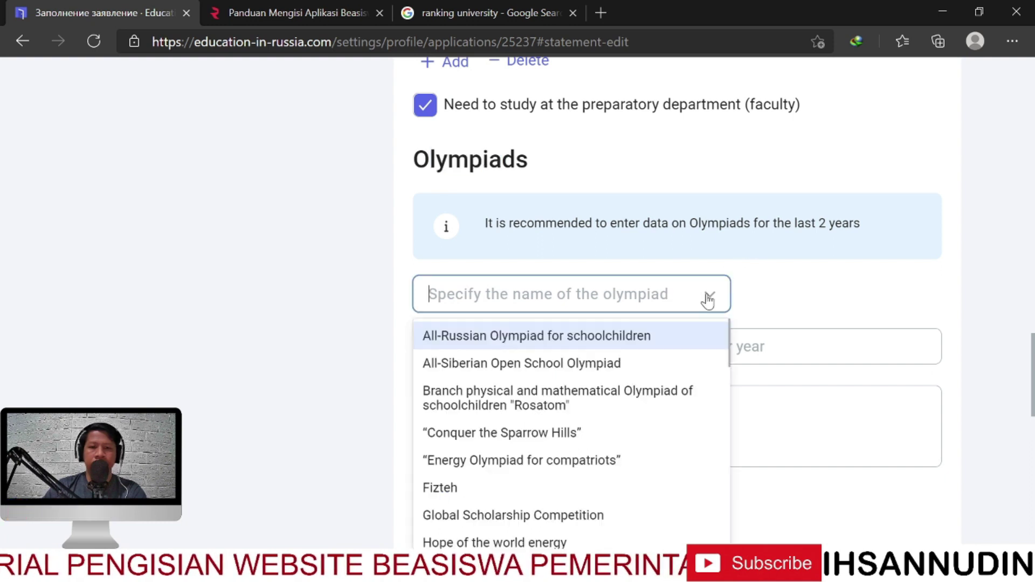
pyautogui.scroll(-3, 820, 286)
pyautogui.scroll(-1, 626, 322)
pyautogui.scroll(-7, 626, 322)
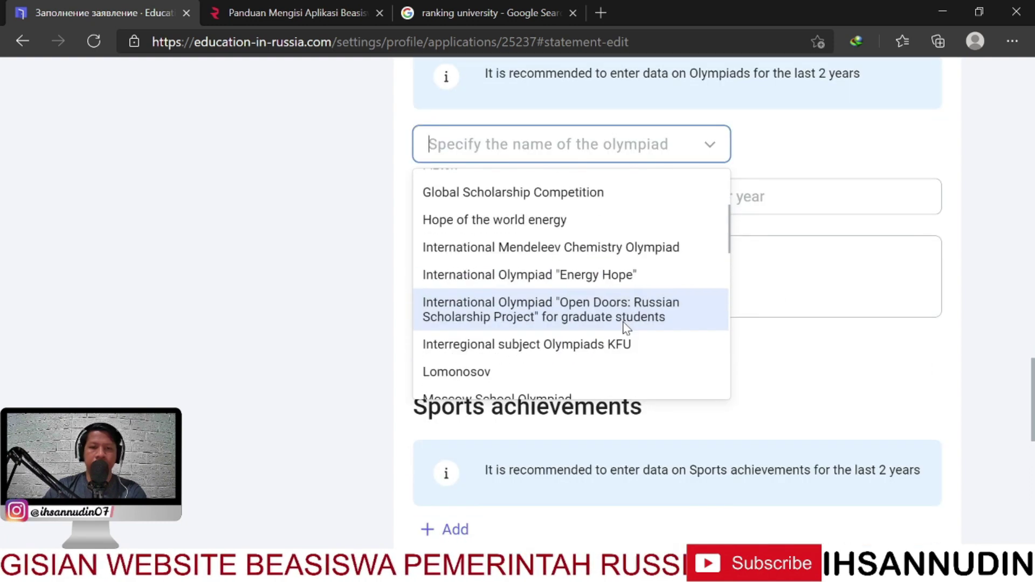
pyautogui.scroll(-2, 596, 360)
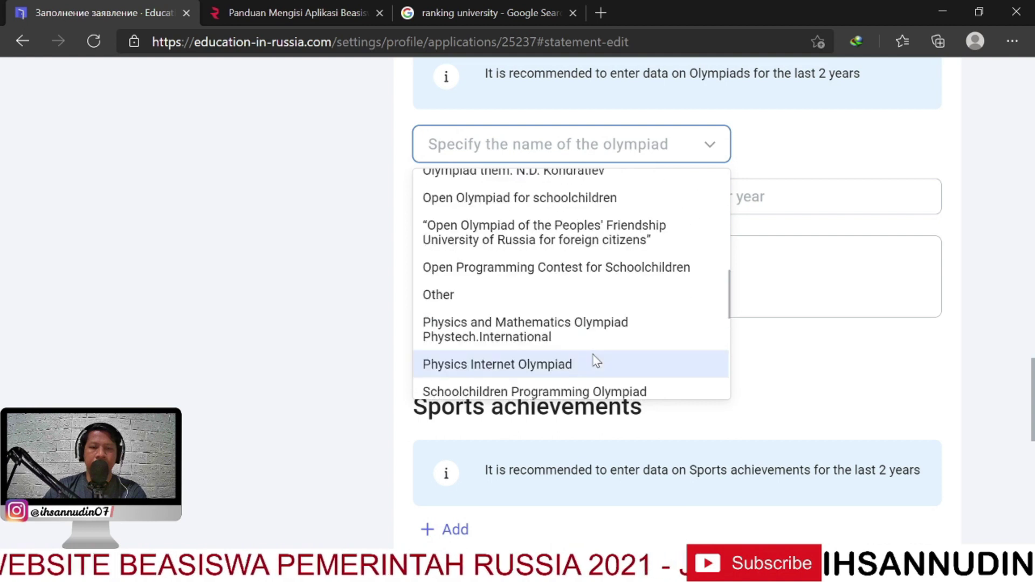
pyautogui.scroll(1, 548, 300)
pyautogui.scroll(-1, 561, 300)
pyautogui.scroll(-2, 571, 323)
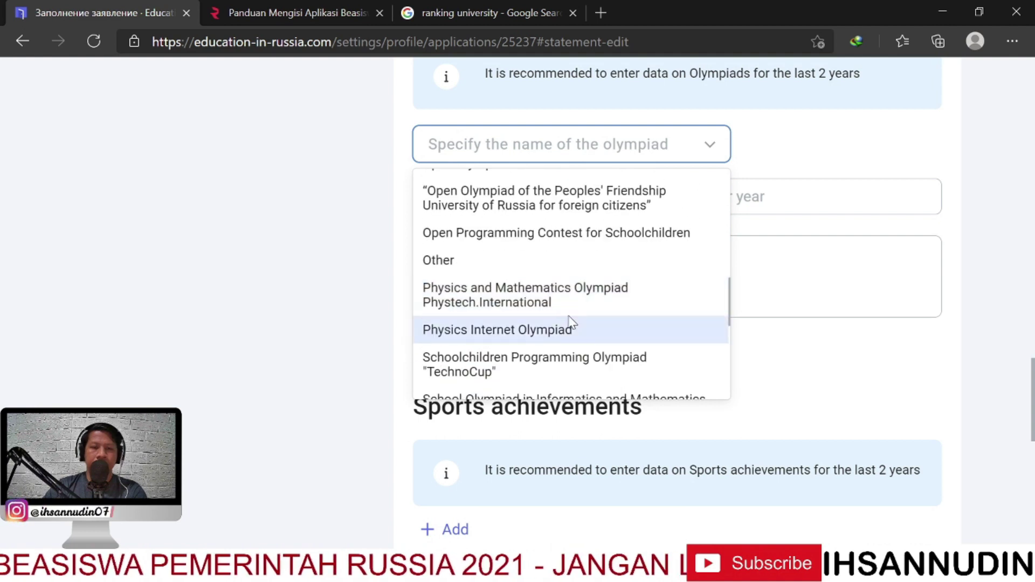
pyautogui.scroll(1, 548, 296)
pyautogui.click(536, 255)
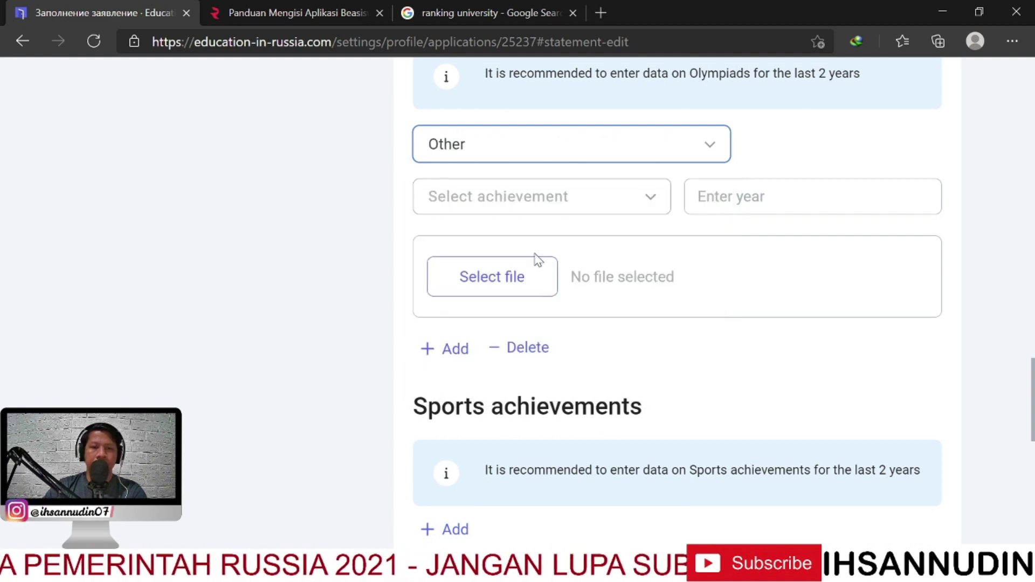
# Set the achievement to Participant and the year to 2020, then begin attaching the certificate
pyautogui.scroll(1, 550, 156)
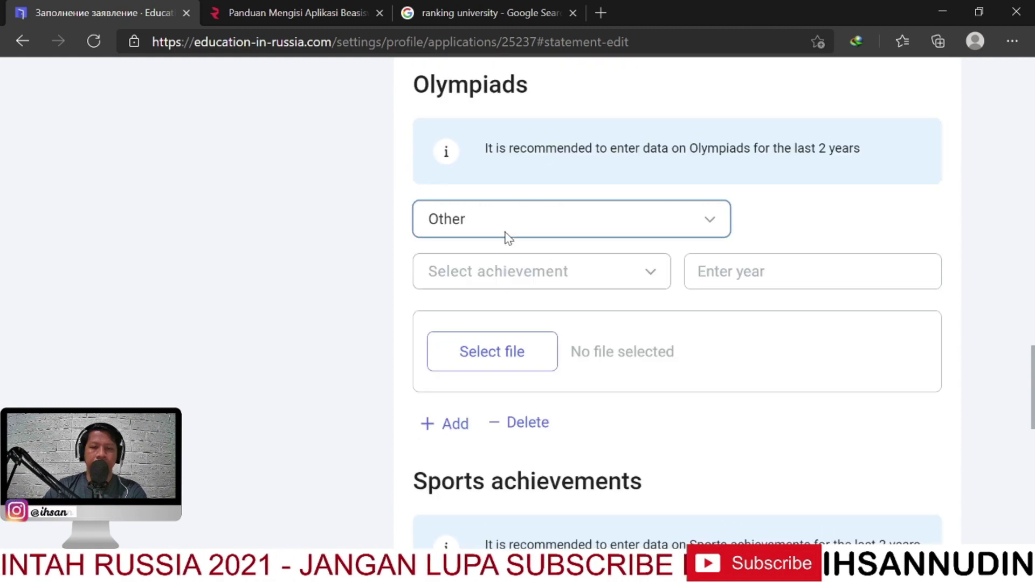
pyautogui.click(546, 281)
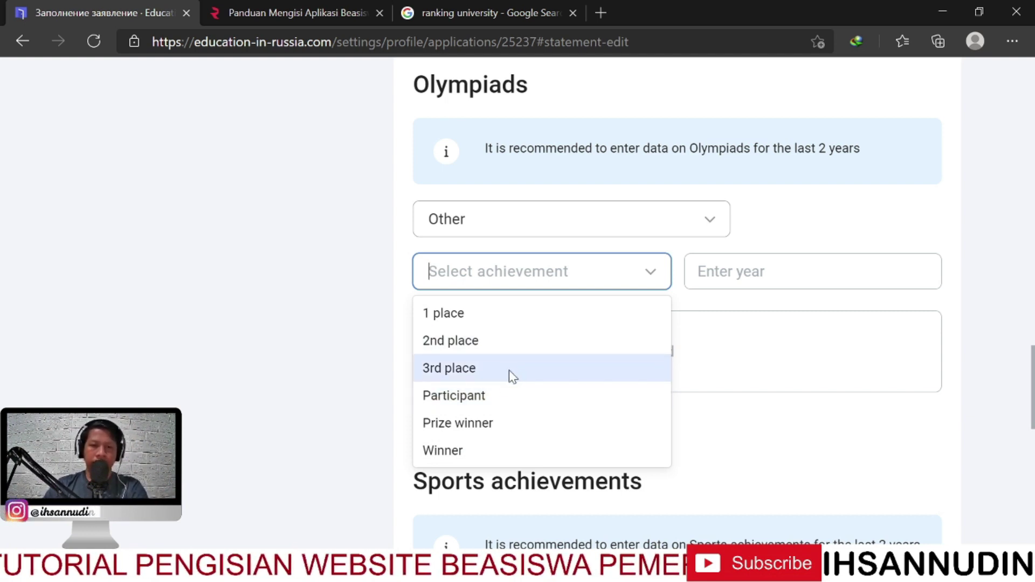
pyautogui.click(485, 398)
pyautogui.click(736, 271)
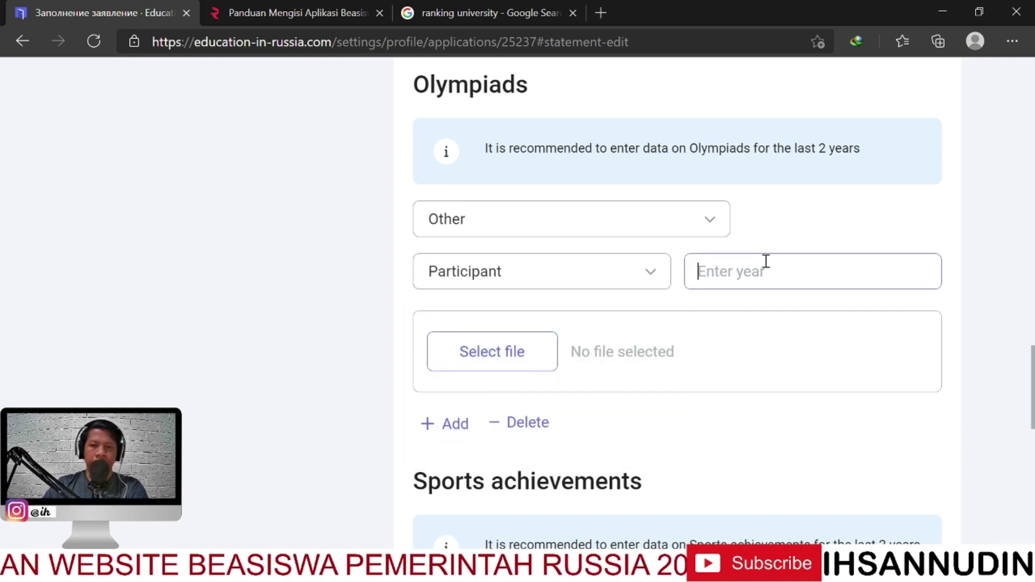
pyautogui.write('202')
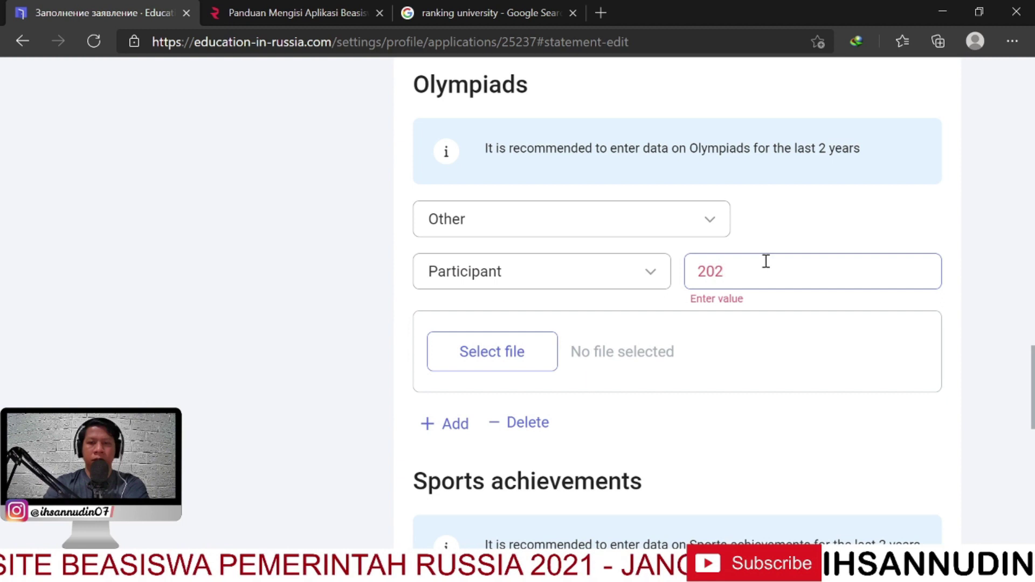
pyautogui.write('0')
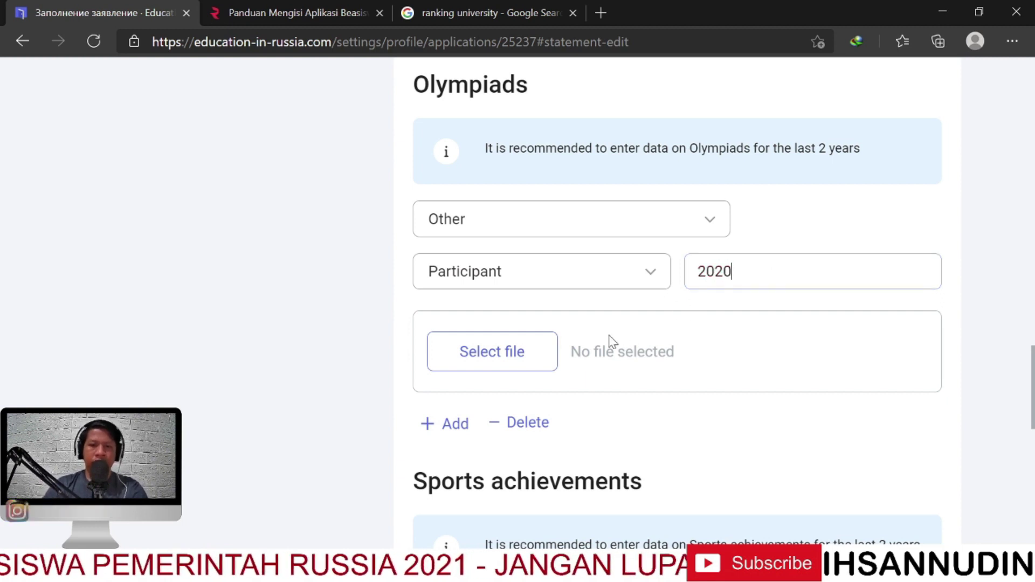
pyautogui.click(512, 351)
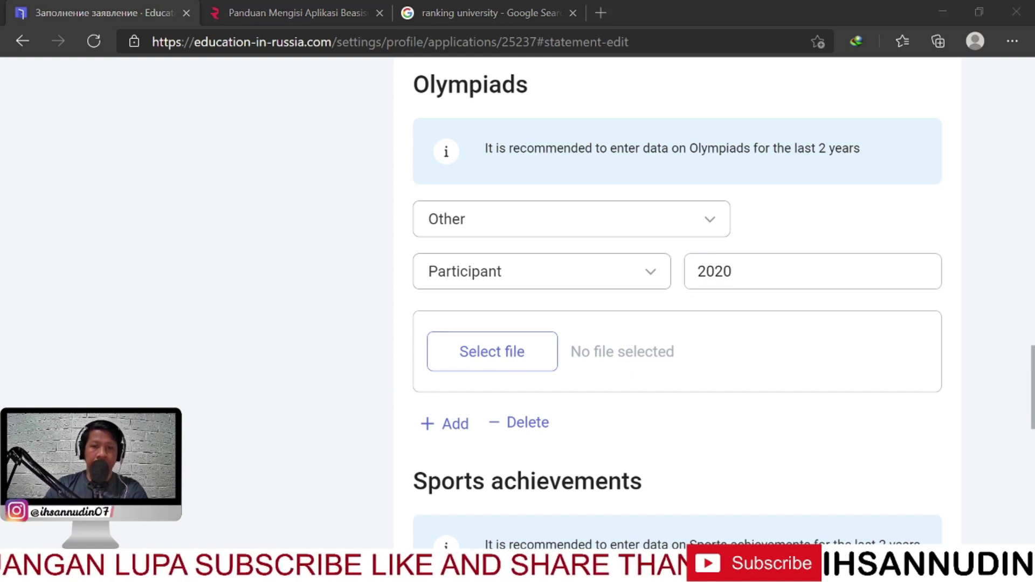
# Upload the Sertifikat Penghargaan certificate JPG to the Olympiad entry
pyautogui.press('Return')
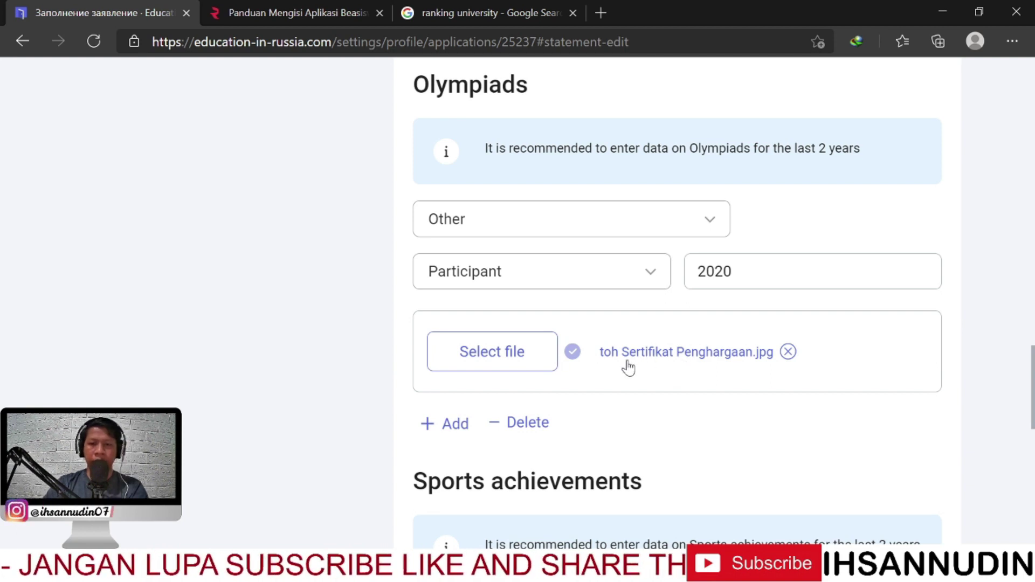
pyautogui.scroll(-3, 631, 372)
pyautogui.scroll(3, 611, 334)
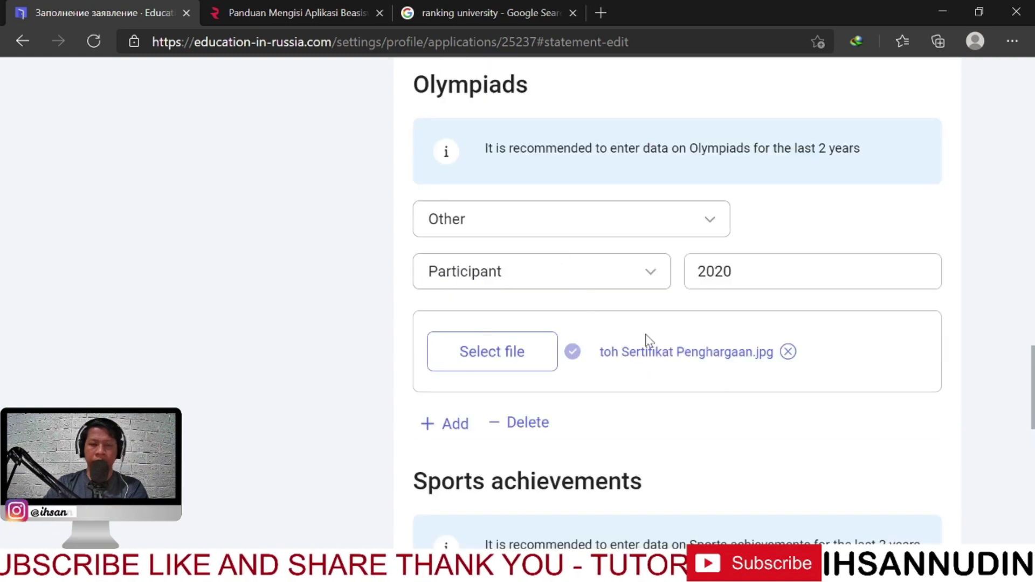
pyautogui.scroll(-3, 370, 398)
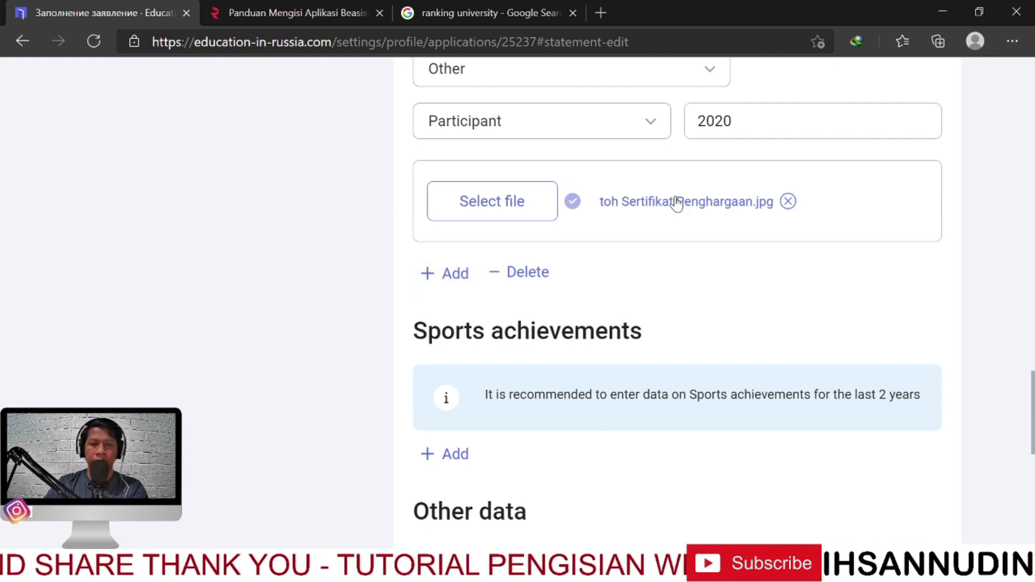
pyautogui.scroll(-3, 345, 318)
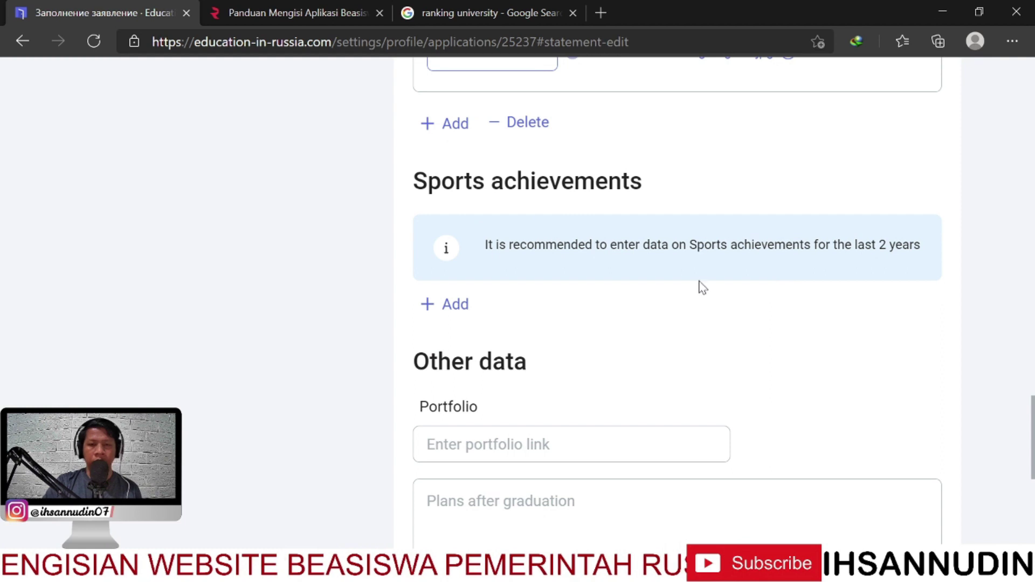
# Add a Sports achievements entry and browse the Select kind of sport list
pyautogui.scroll(3, 654, 172)
pyautogui.scroll(-3, 655, 172)
pyautogui.click(438, 302)
pyautogui.scroll(-2, 671, 284)
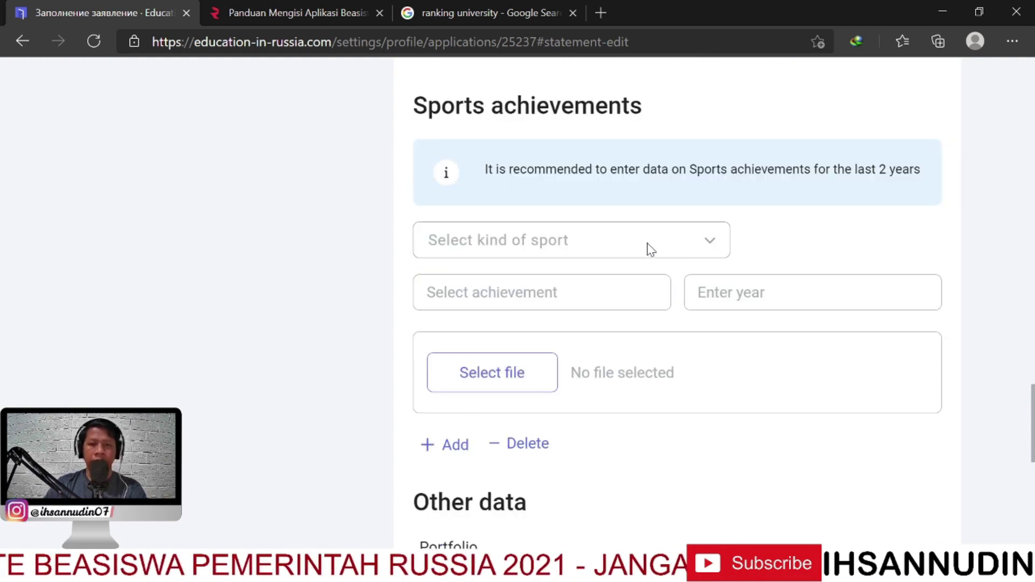
pyautogui.click(651, 249)
pyautogui.scroll(-3, 575, 367)
pyautogui.scroll(-4, 561, 374)
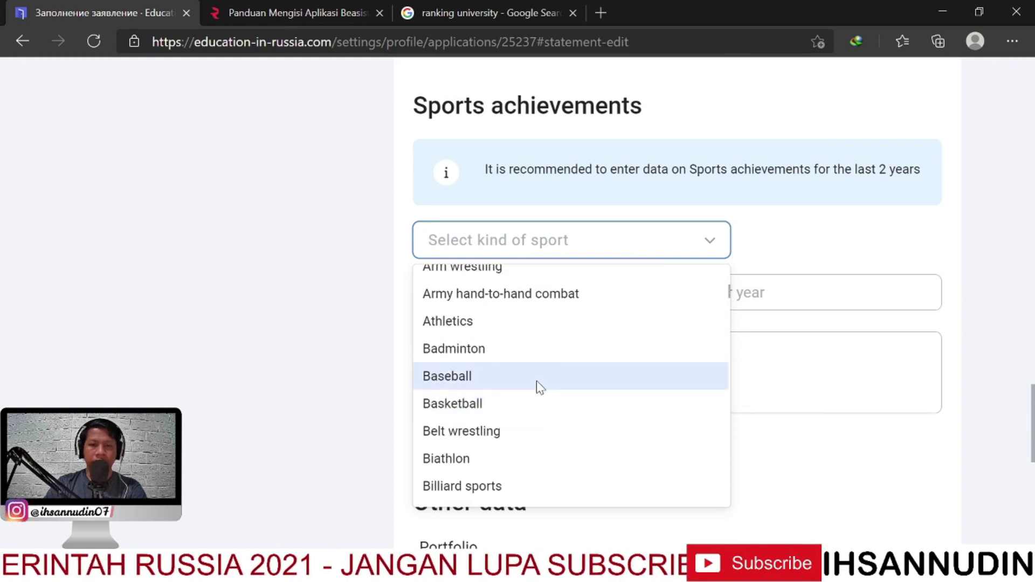
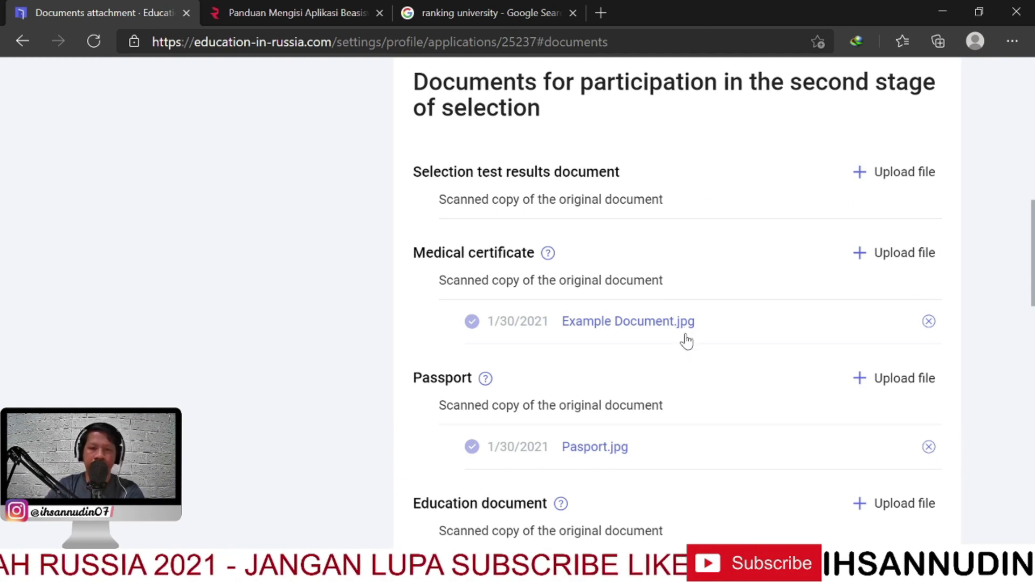
pyautogui.scroll(-1, 686, 341)
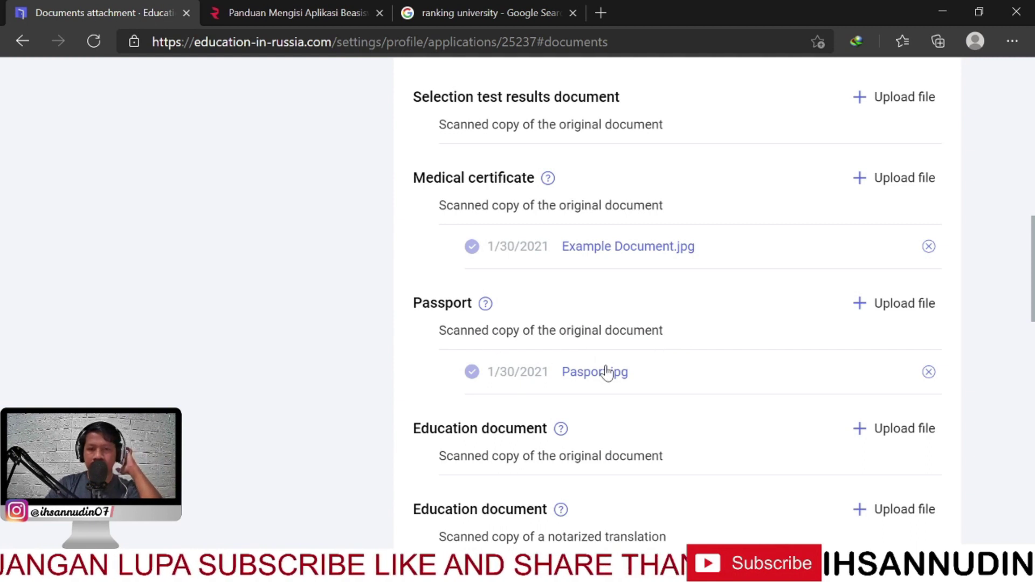
pyautogui.scroll(5, 606, 334)
pyautogui.scroll(-7, 594, 296)
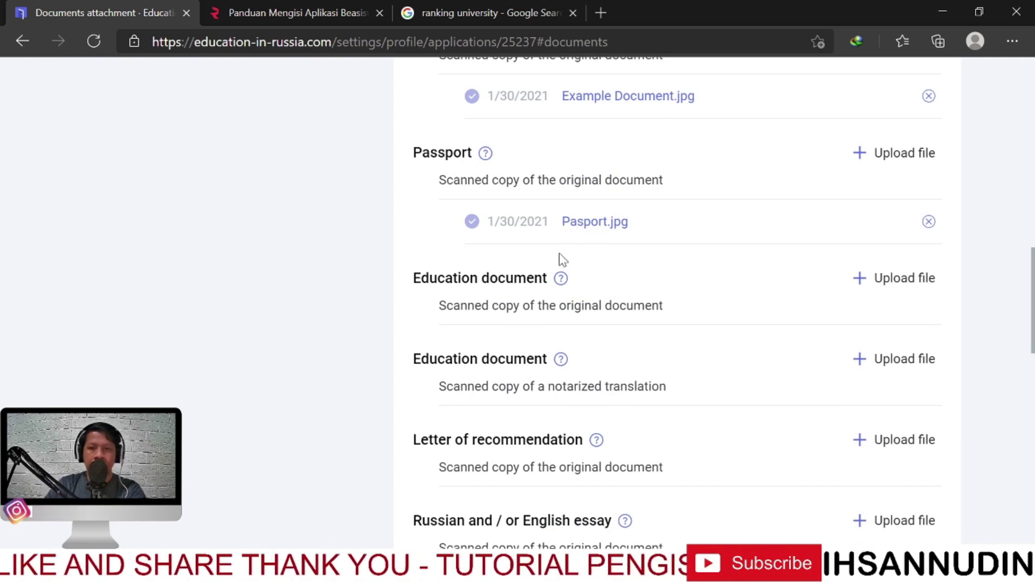
pyautogui.scroll(-1, 559, 259)
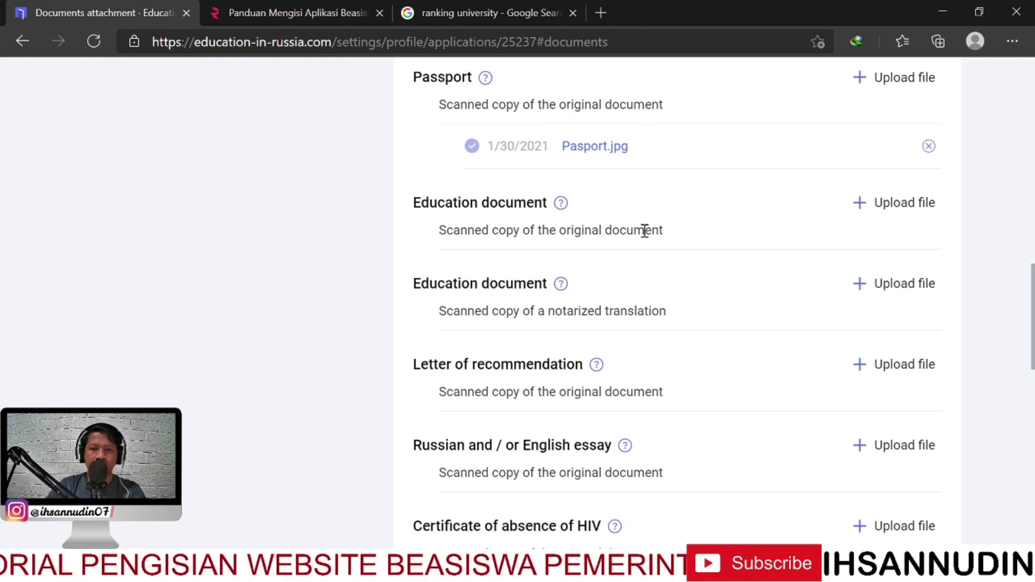
pyautogui.click(857, 203)
# Pick Contoh Ijzaah.jpg from the computer for the Education document and save the attachment
pyautogui.click(348, 296)
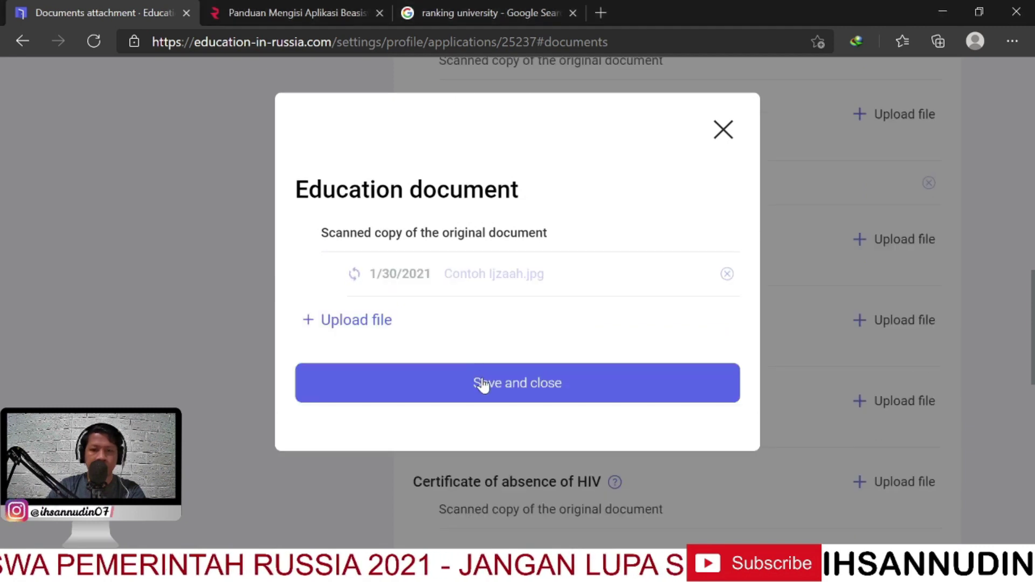
pyautogui.click(497, 393)
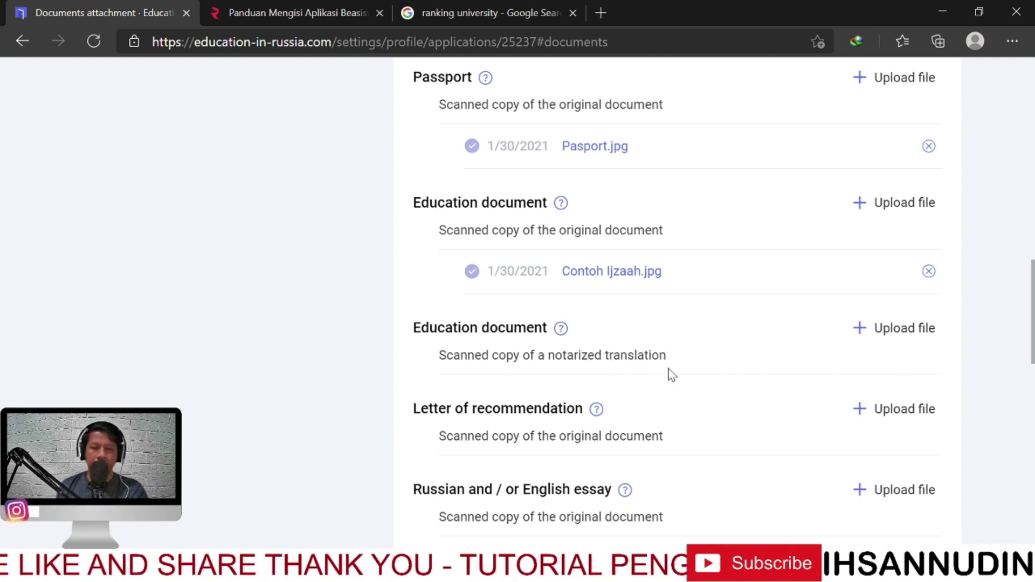
pyautogui.scroll(-8, 671, 375)
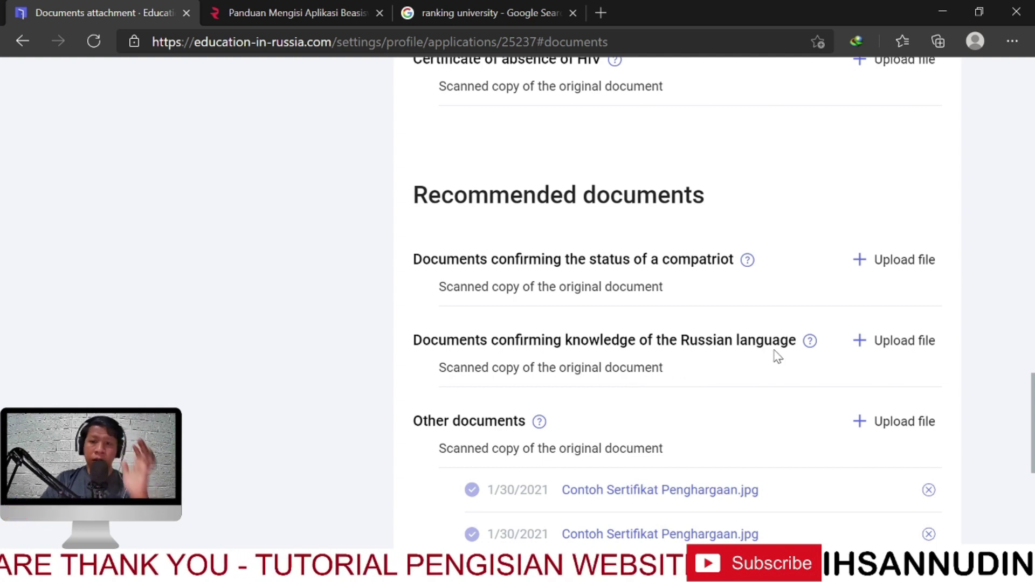
pyautogui.scroll(-1, 777, 339)
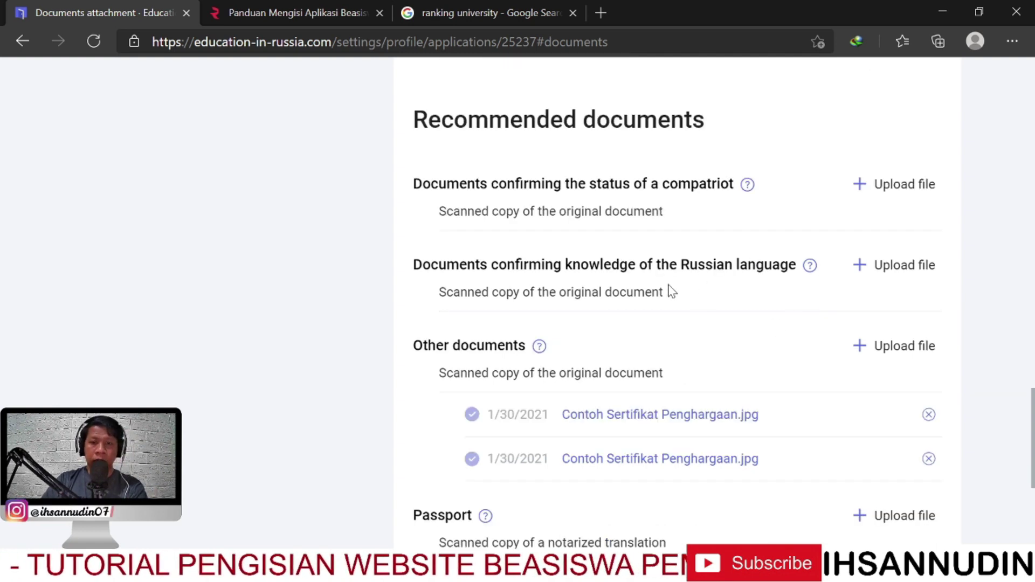
pyautogui.scroll(-3, 750, 282)
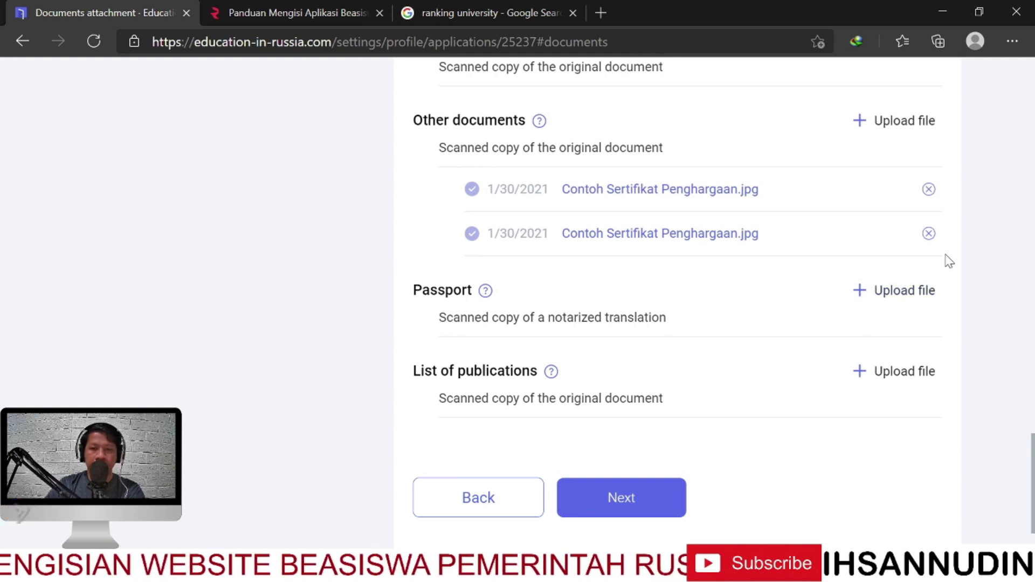
pyautogui.scroll(10, 629, 282)
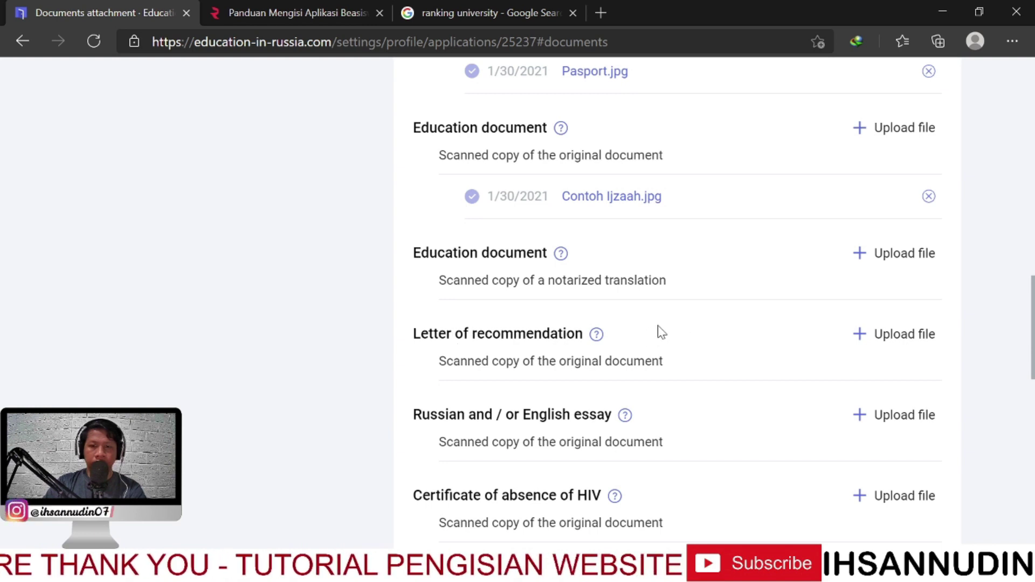
pyautogui.moveTo(596, 335)
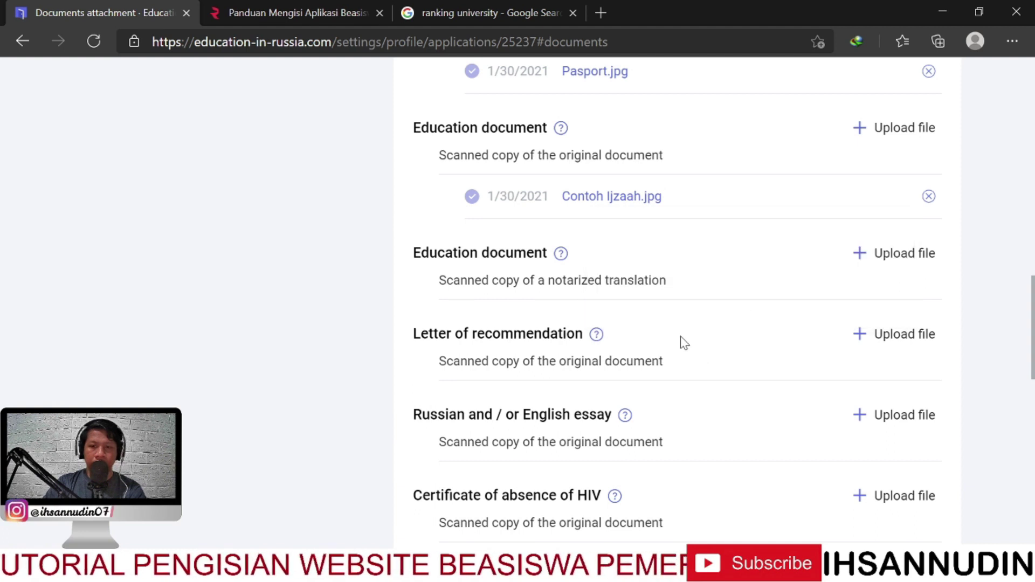
pyautogui.scroll(-1, 693, 340)
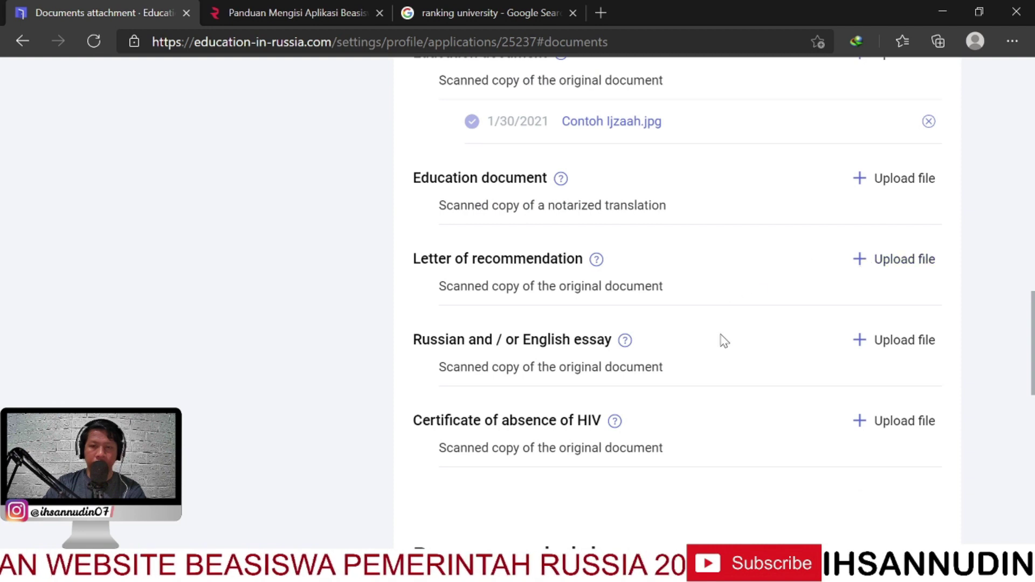
pyautogui.scroll(-2, 716, 354)
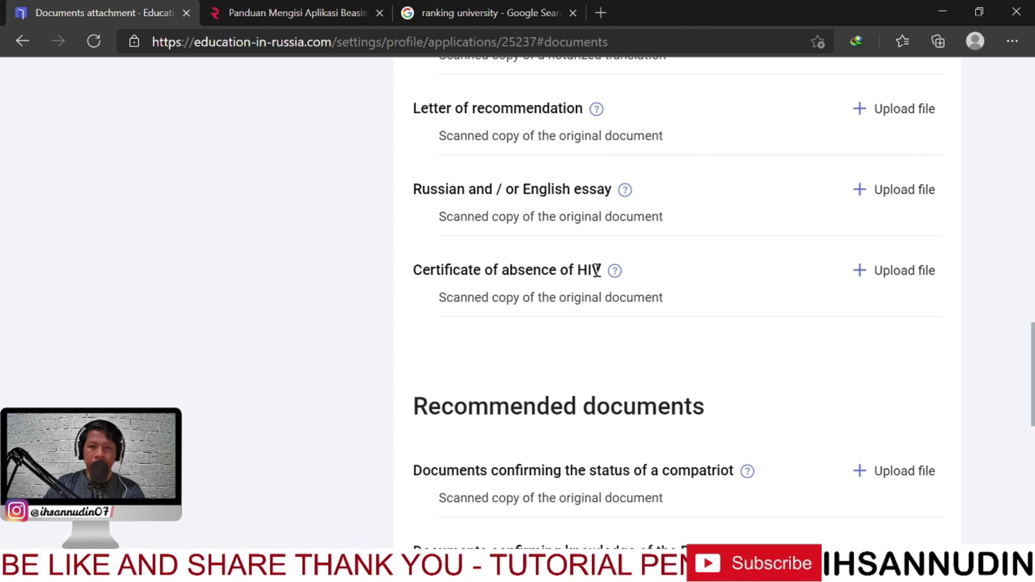
pyautogui.moveTo(615, 271)
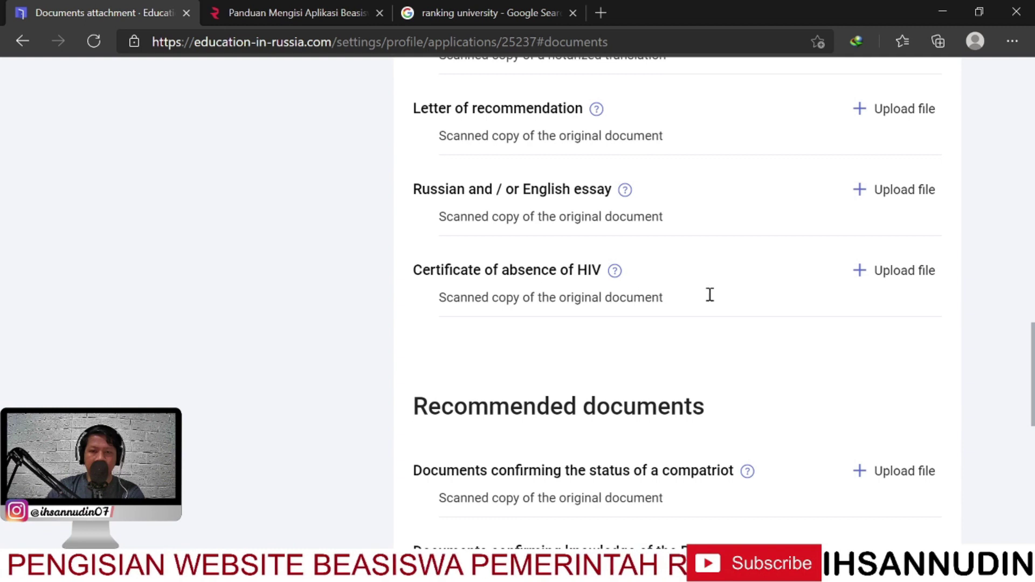
# Upload Example Document.jpg for the Certificate of absence of HIV and save it
pyautogui.click(887, 277)
pyautogui.click(385, 287)
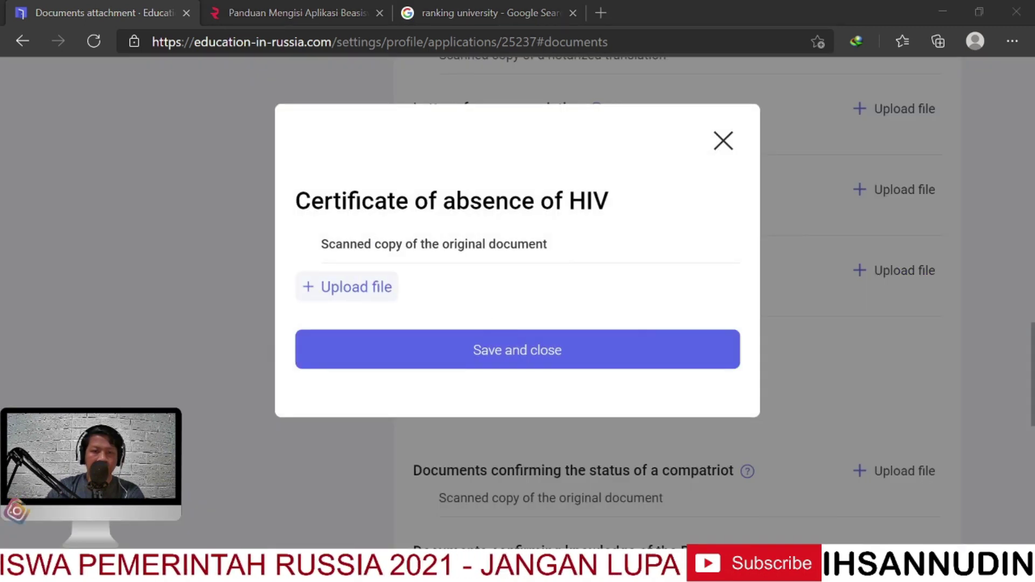
pyautogui.click(485, 384)
pyautogui.click(480, 398)
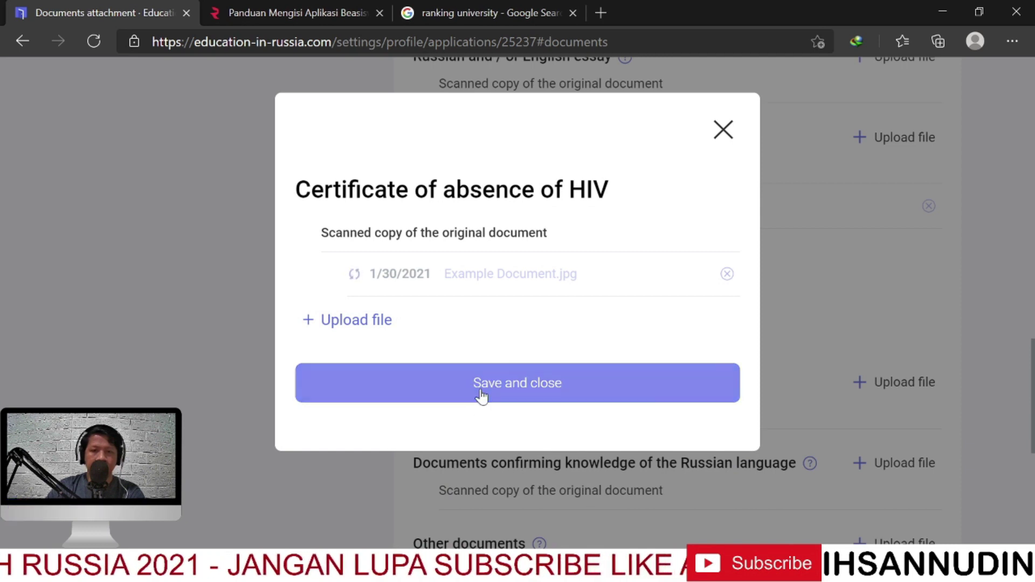
pyautogui.scroll(-10, 736, 318)
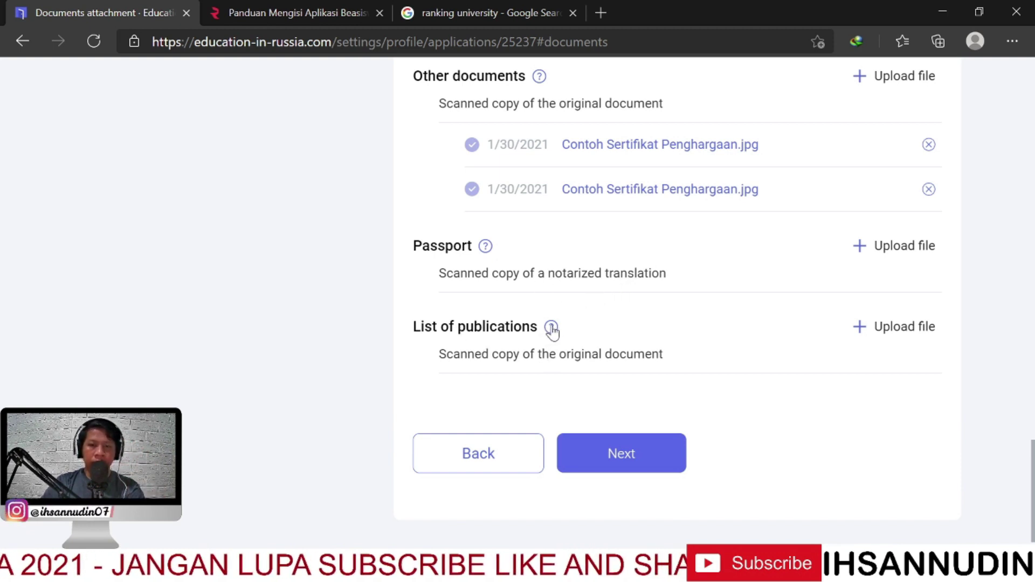
# Read the List of publications help text, highlighting the word postgraduate
pyautogui.moveTo(552, 329)
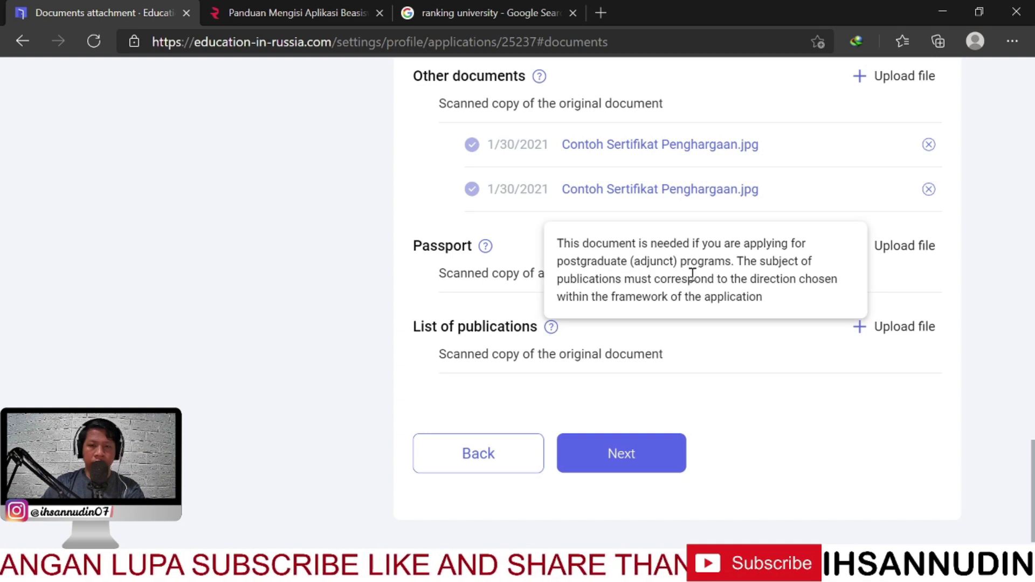
pyautogui.doubleClick(593, 261)
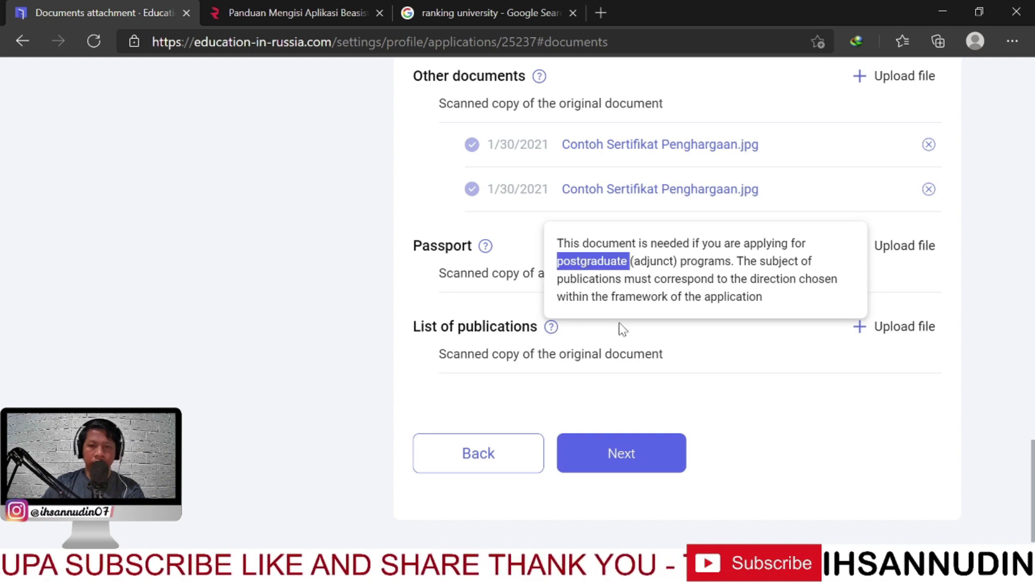
pyautogui.click(709, 373)
# Scroll through the documents page to check the passport, medical, education and other scans
pyautogui.scroll(1, 747, 351)
pyautogui.scroll(-1, 742, 358)
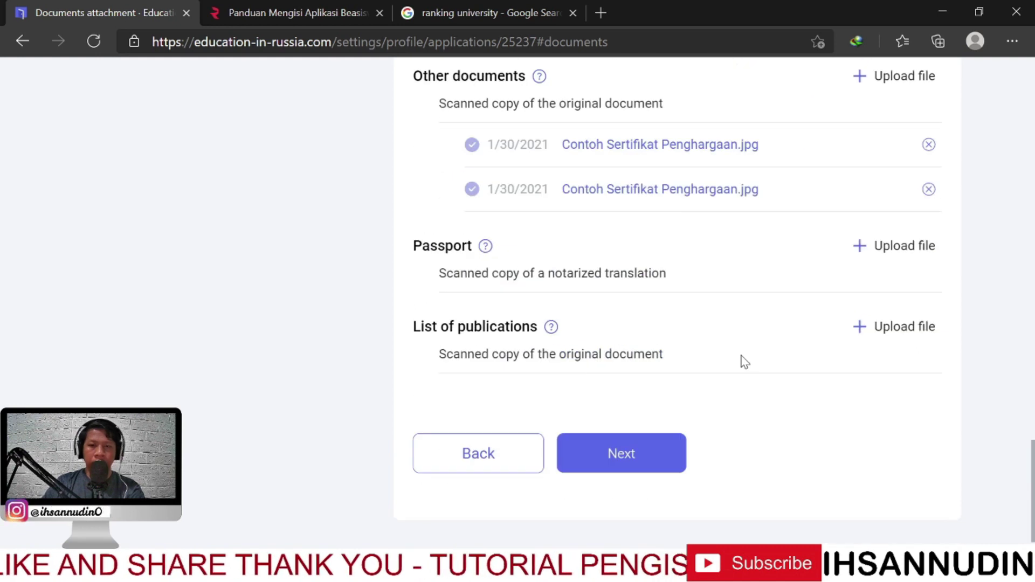
pyautogui.scroll(2, 728, 413)
pyautogui.scroll(20, 728, 412)
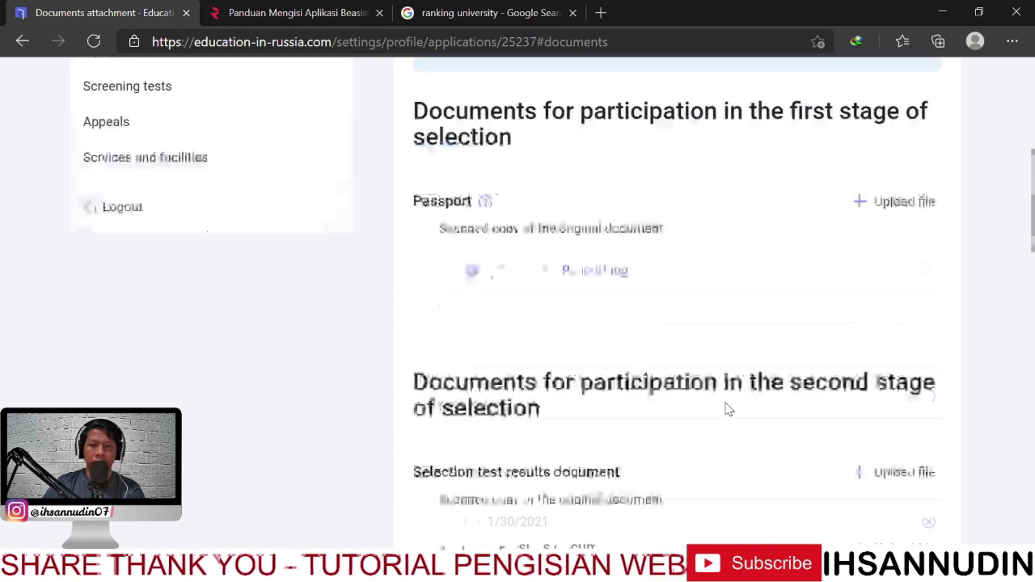
pyautogui.scroll(-3, 747, 399)
pyautogui.scroll(-1, 744, 399)
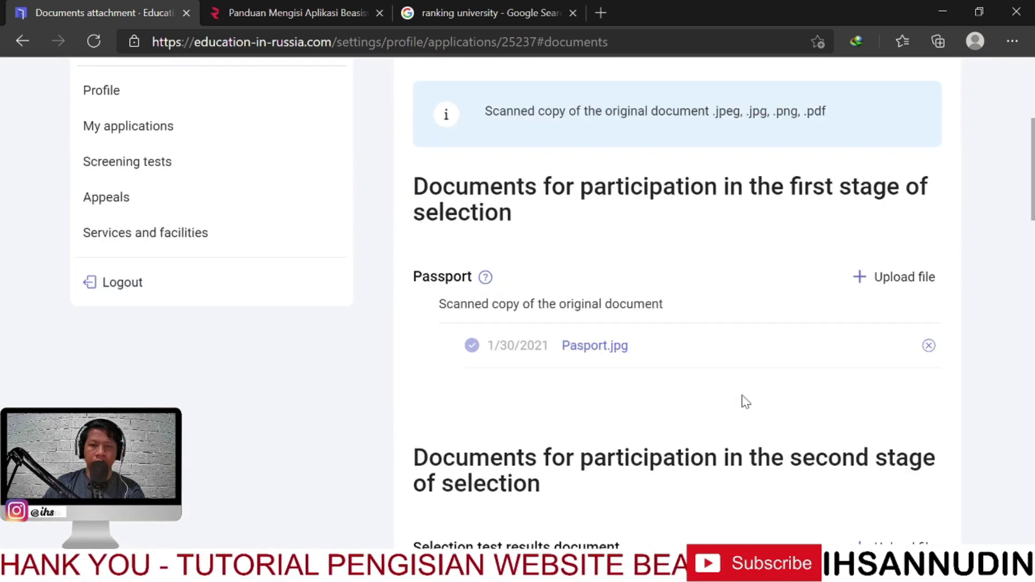
pyautogui.scroll(-2, 588, 385)
pyautogui.scroll(-3, 570, 379)
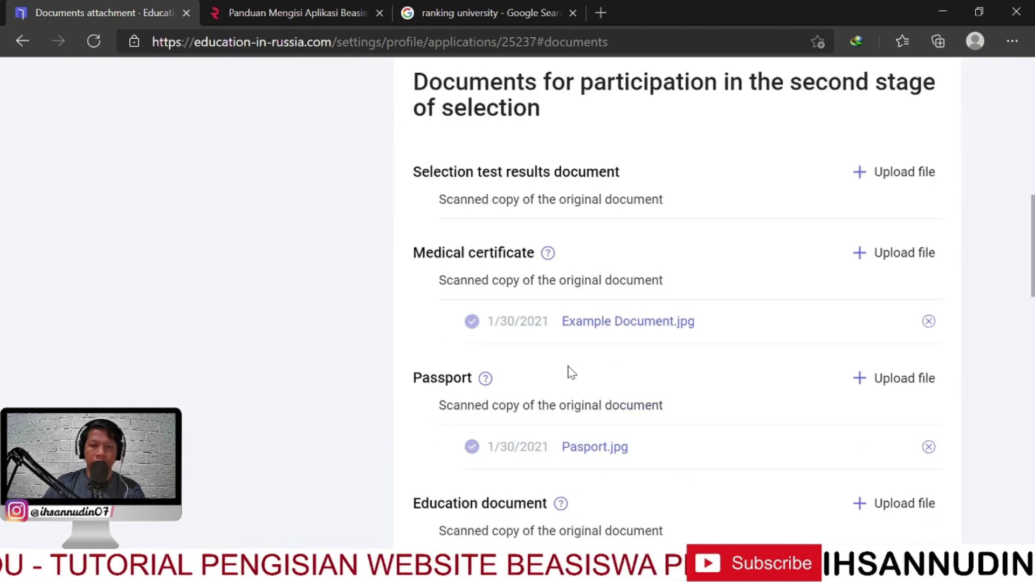
pyautogui.scroll(-2, 669, 359)
pyautogui.scroll(-4, 572, 370)
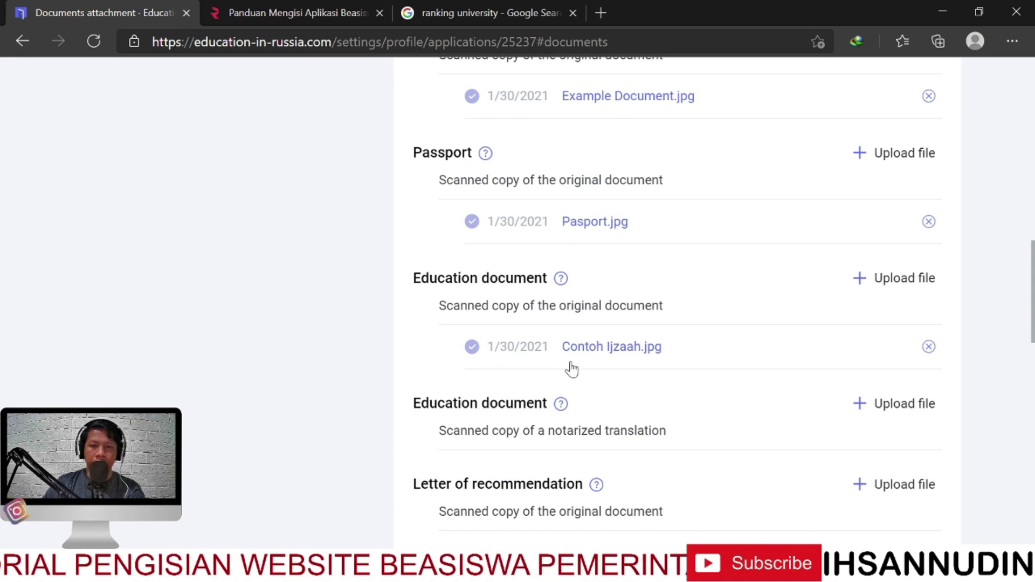
pyautogui.scroll(-11, 533, 382)
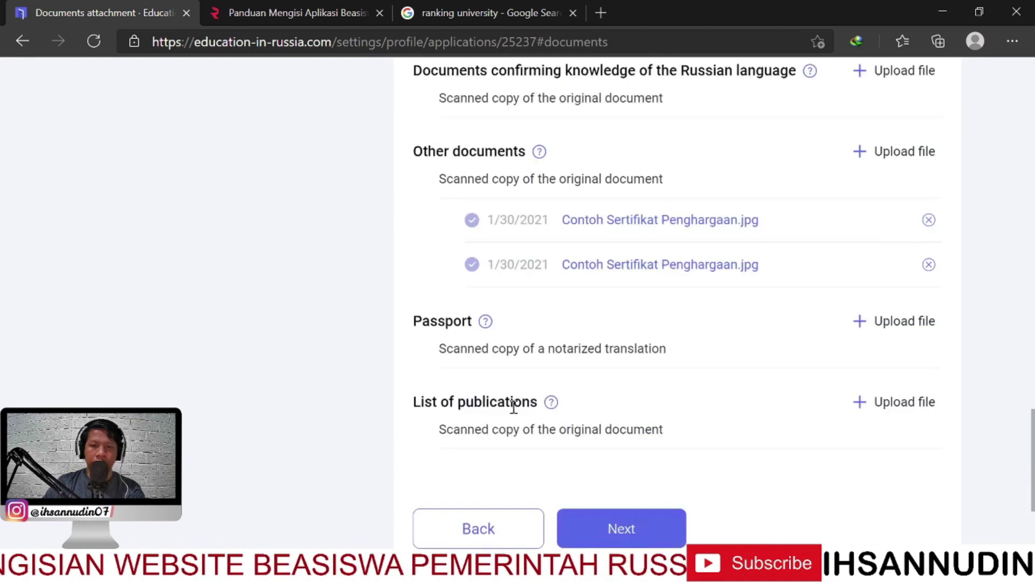
# Continue to the sending step and look over its 20.01.2021 — 20.02.2021 deadline details
pyautogui.click(629, 375)
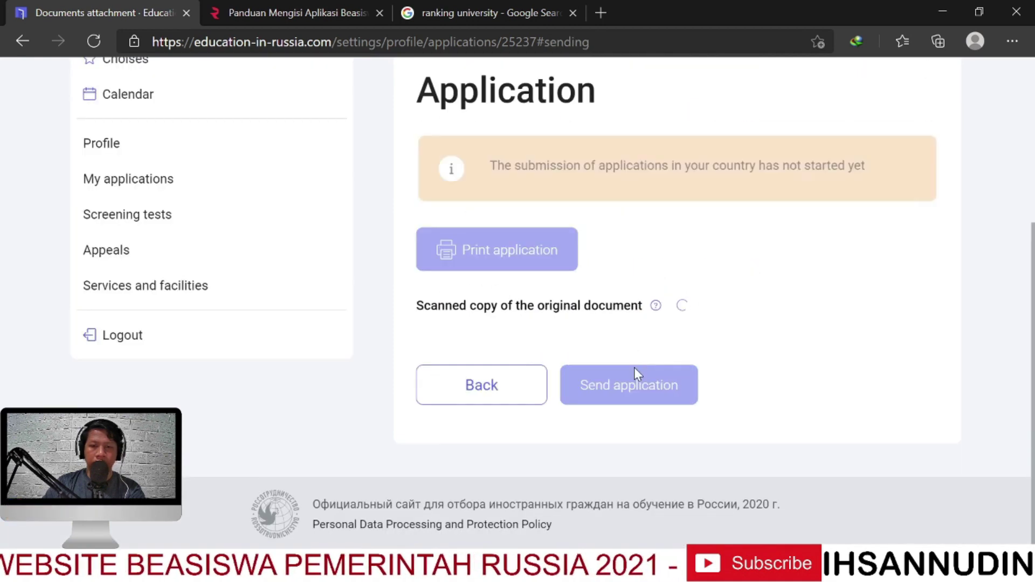
pyautogui.scroll(2, 772, 339)
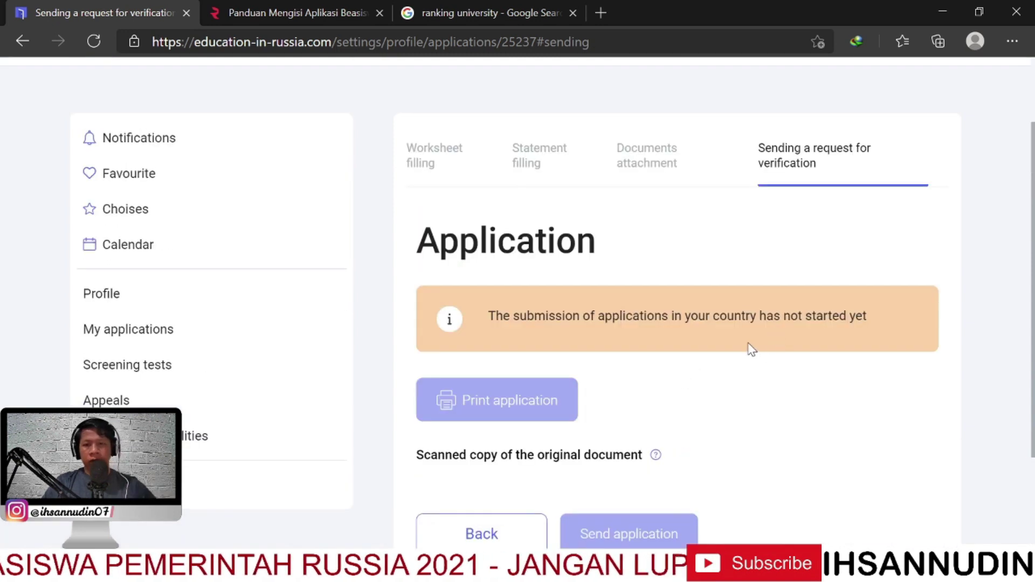
pyautogui.scroll(-4, 734, 332)
pyautogui.scroll(3, 724, 322)
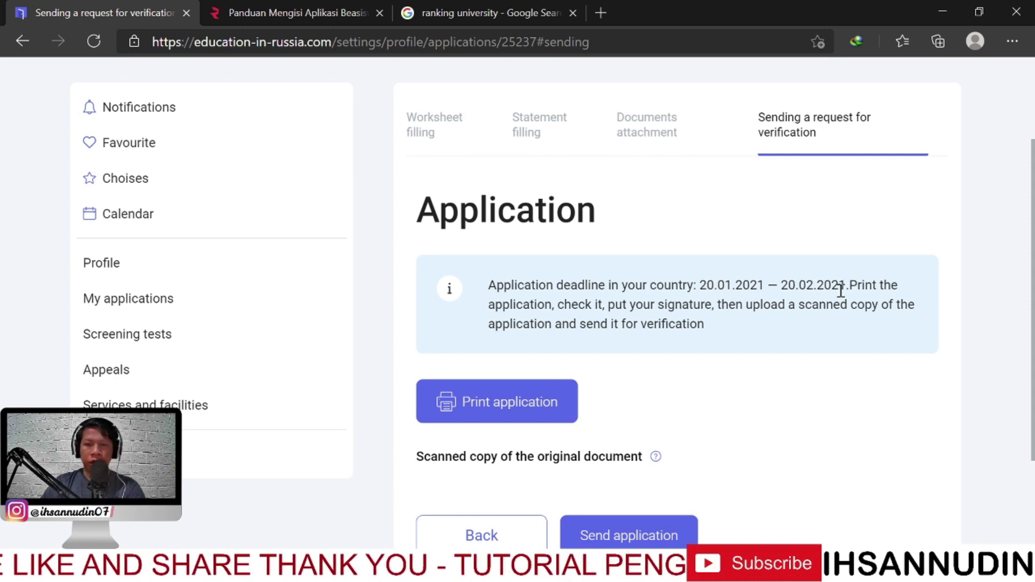
pyautogui.scroll(-1, 742, 314)
pyautogui.scroll(1, 752, 284)
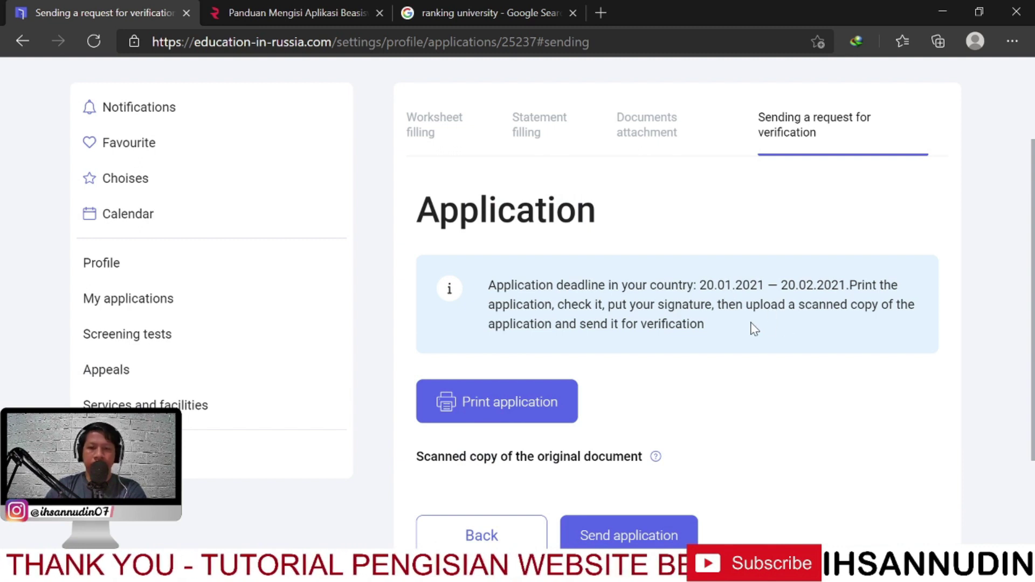
pyautogui.scroll(-2, 752, 330)
pyautogui.scroll(1, 747, 332)
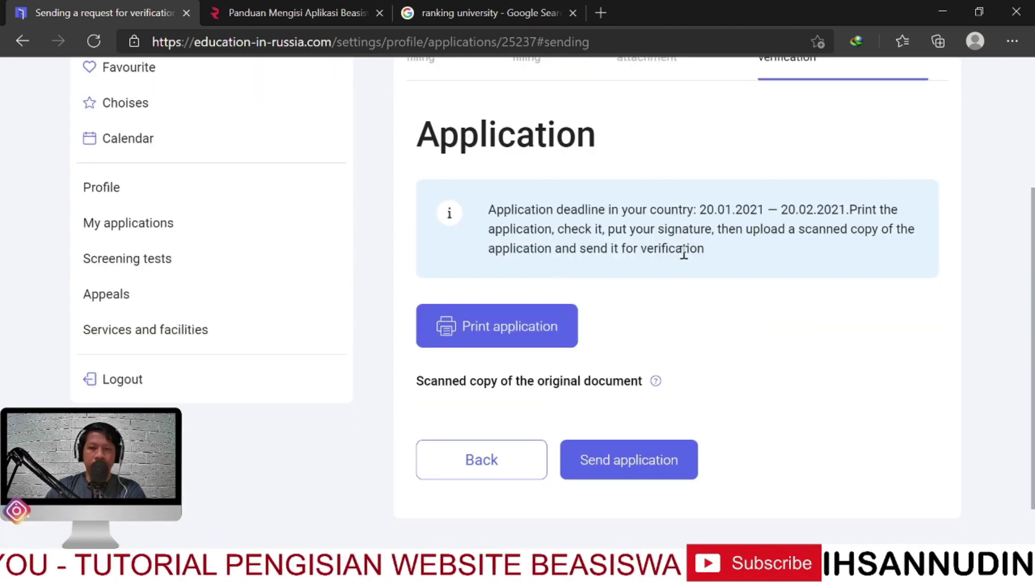
pyautogui.scroll(3, 669, 194)
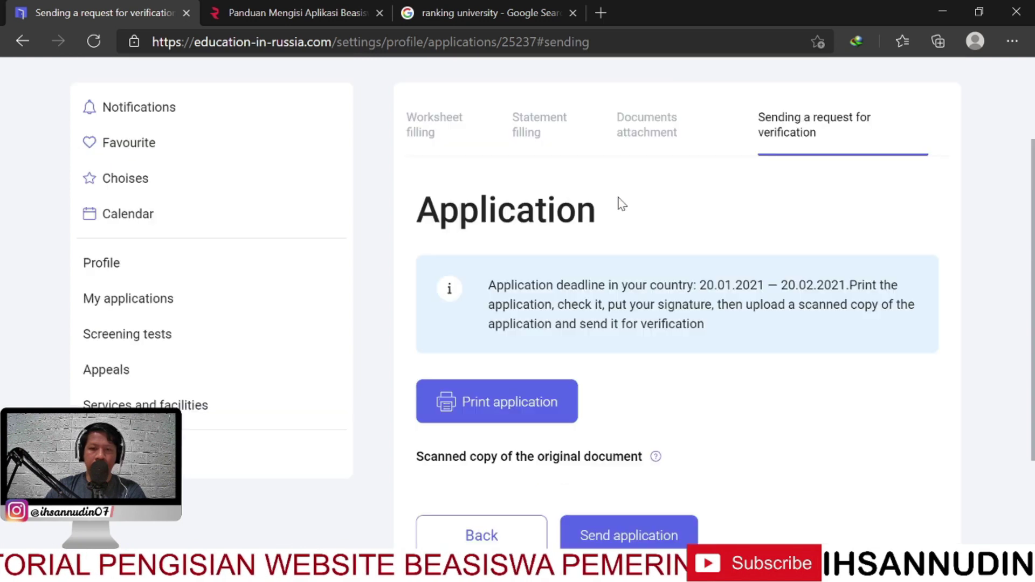
pyautogui.scroll(-1, 638, 216)
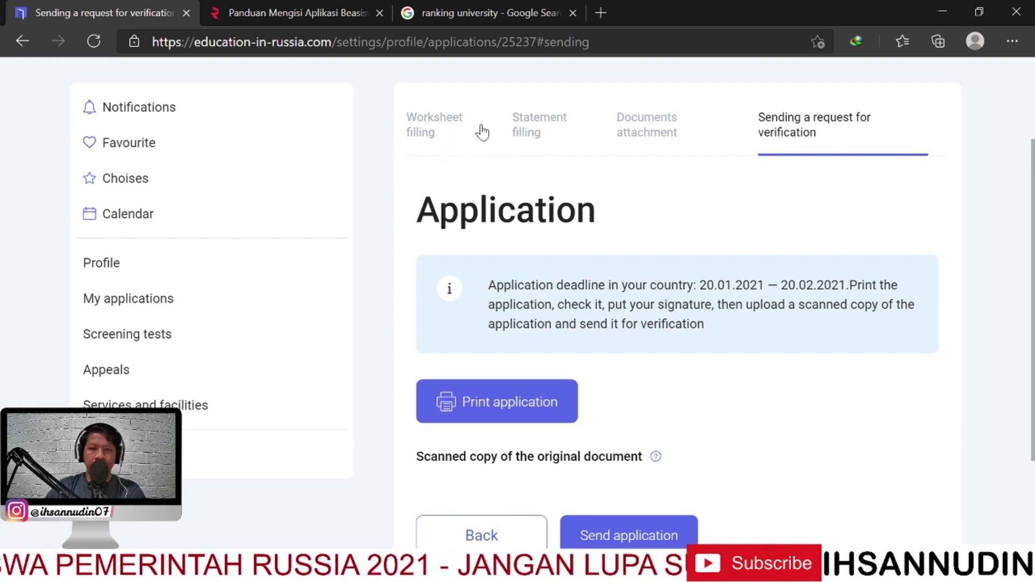
# Look over the Worksheet filling and Statement filling steps
pyautogui.click(446, 142)
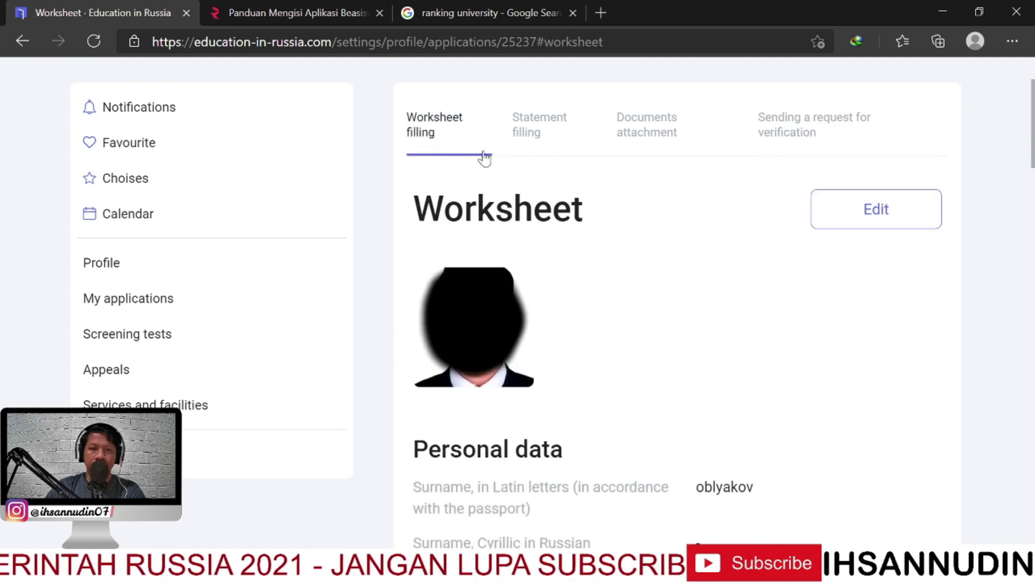
pyautogui.scroll(-15, 575, 231)
pyautogui.scroll(15, 532, 346)
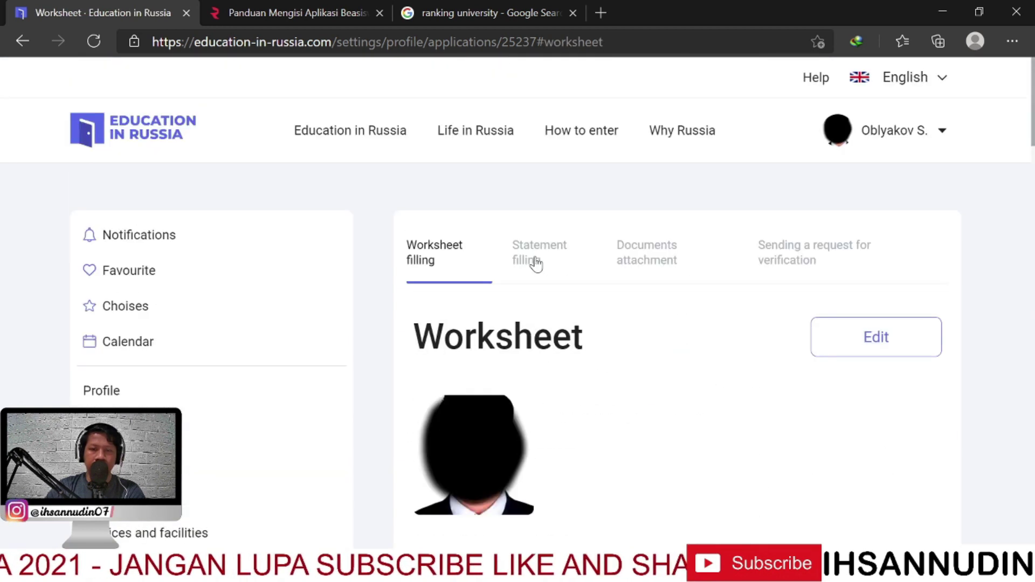
pyautogui.click(535, 263)
pyautogui.scroll(-1, 631, 247)
pyautogui.scroll(1, 635, 272)
# Review the Documents attachment step, then return to Sending a request for verification
pyautogui.click(637, 270)
pyautogui.scroll(-7, 693, 245)
pyautogui.scroll(7, 673, 261)
pyautogui.scroll(-14, 652, 270)
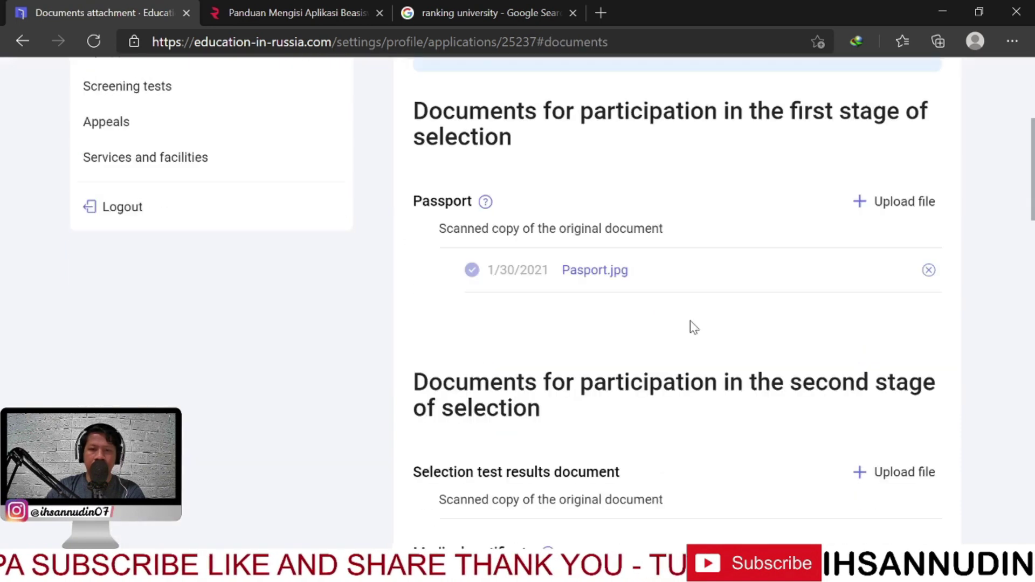
pyautogui.scroll(8, 691, 326)
pyautogui.scroll(6, 753, 309)
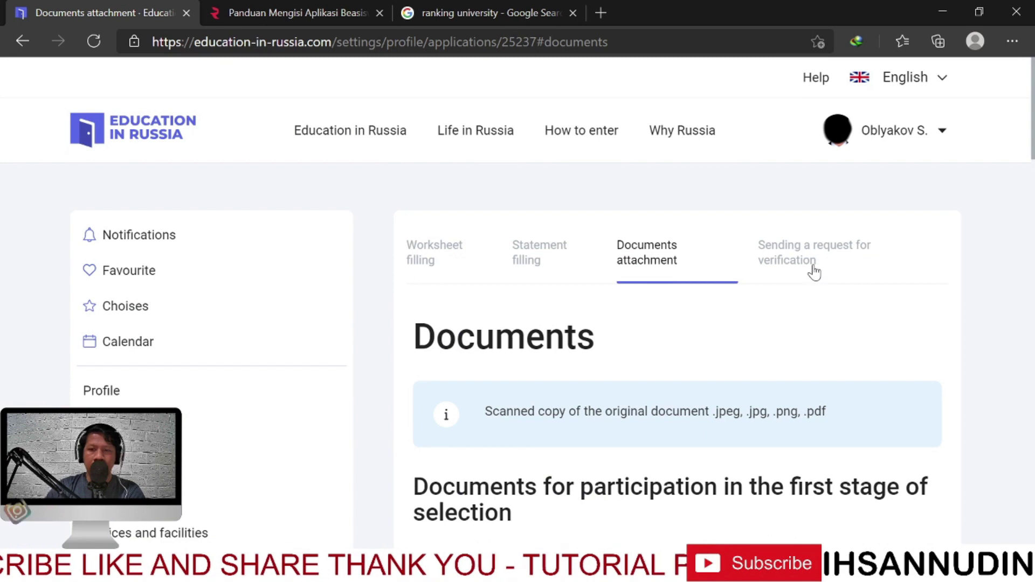
pyautogui.click(811, 270)
pyautogui.scroll(-2, 713, 304)
pyautogui.scroll(-3, 707, 300)
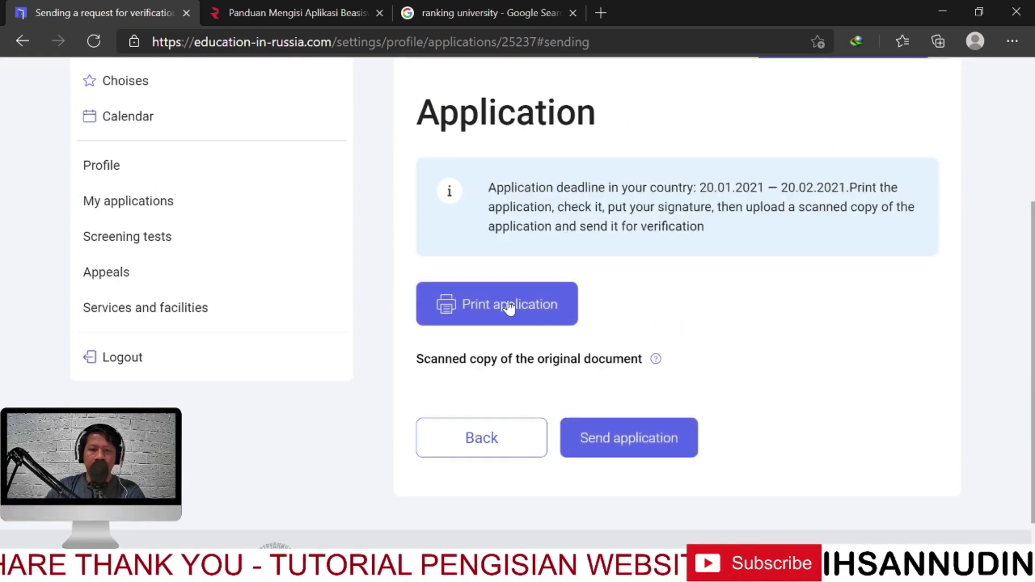
# Generate the application form PDF and scroll through it to page 5
pyautogui.click(509, 306)
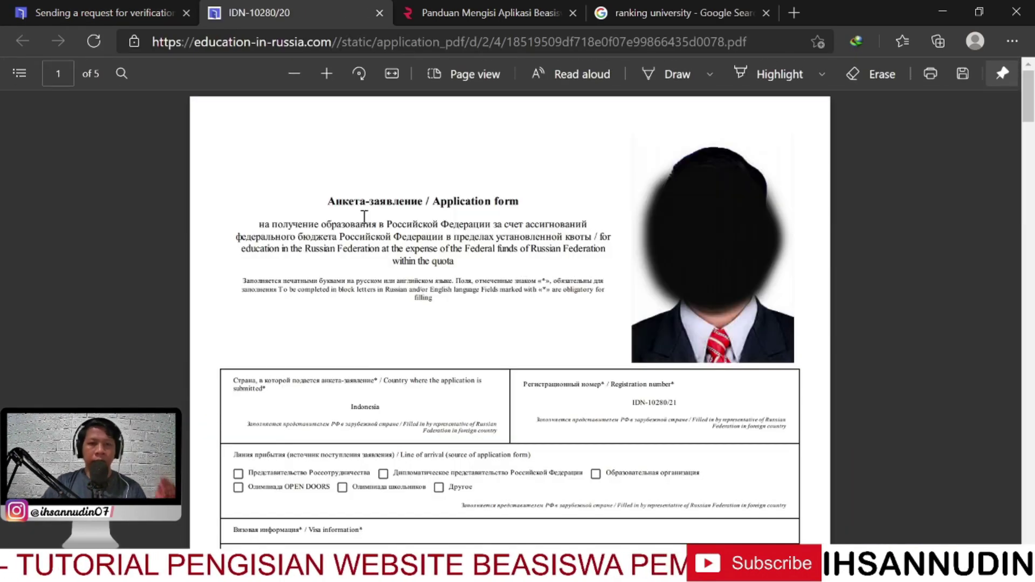
pyautogui.click(105, 17)
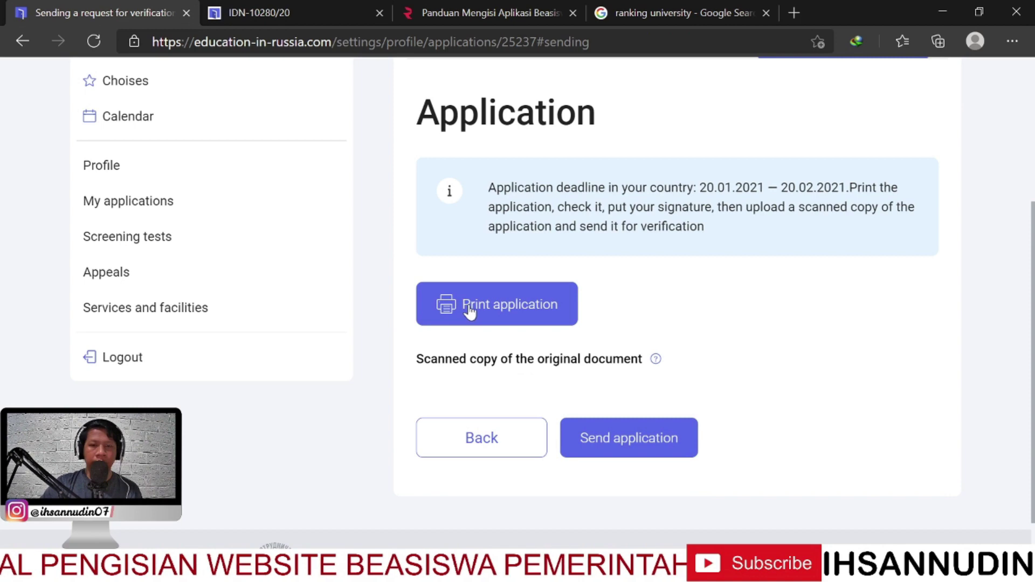
pyautogui.click(302, 16)
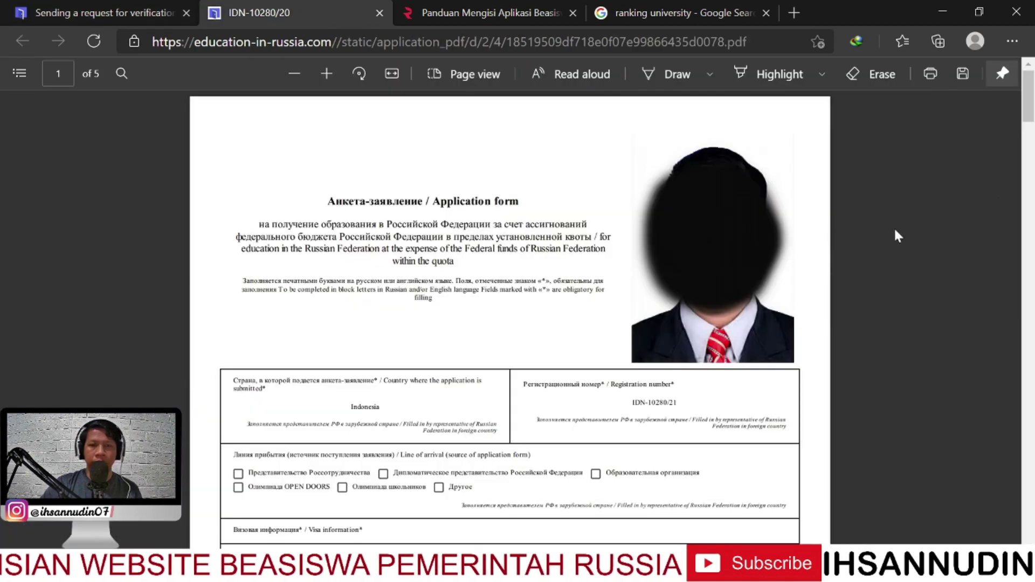
pyautogui.moveTo(1027, 119)
pyautogui.mouseDown()
pyautogui.moveTo(1024, 536)
pyautogui.moveTo(1028, 124)
pyautogui.mouseUp()
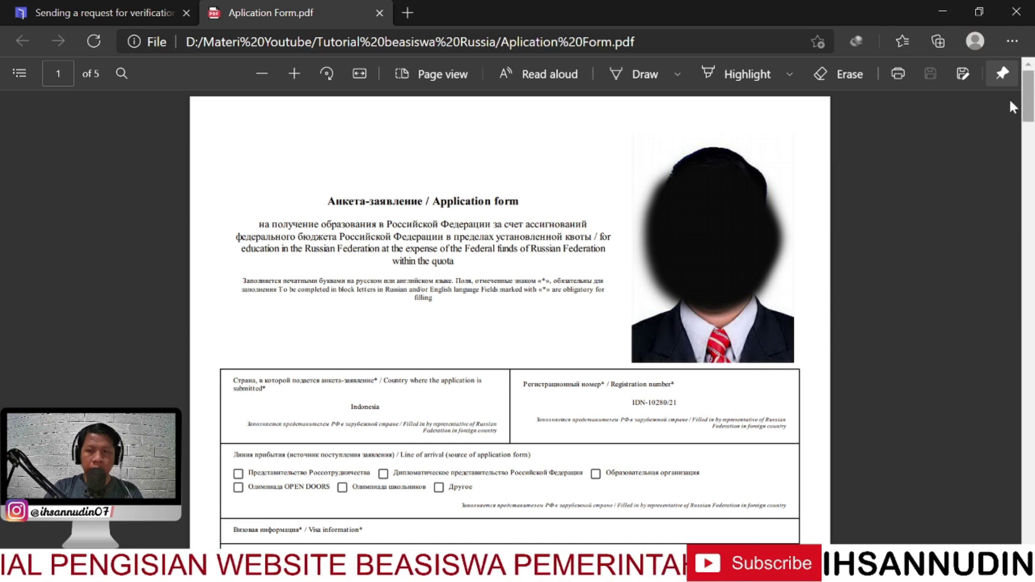
pyautogui.moveTo(1033, 96); pyautogui.dragTo(998, 478)
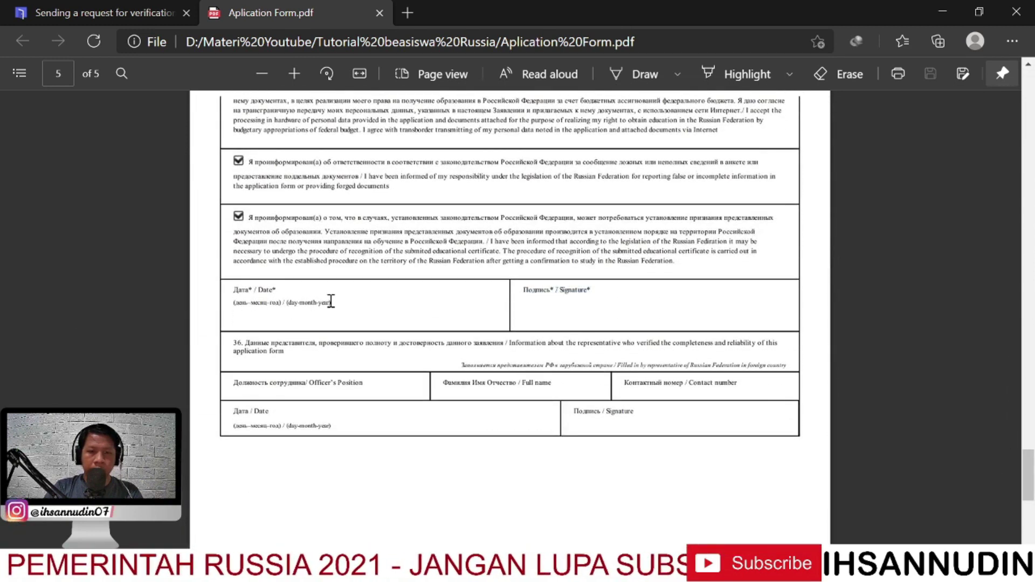
# Highlight the Date and Signature fields on page 5, then go back to the site tab
pyautogui.moveTo(334, 301); pyautogui.dragTo(226, 299)
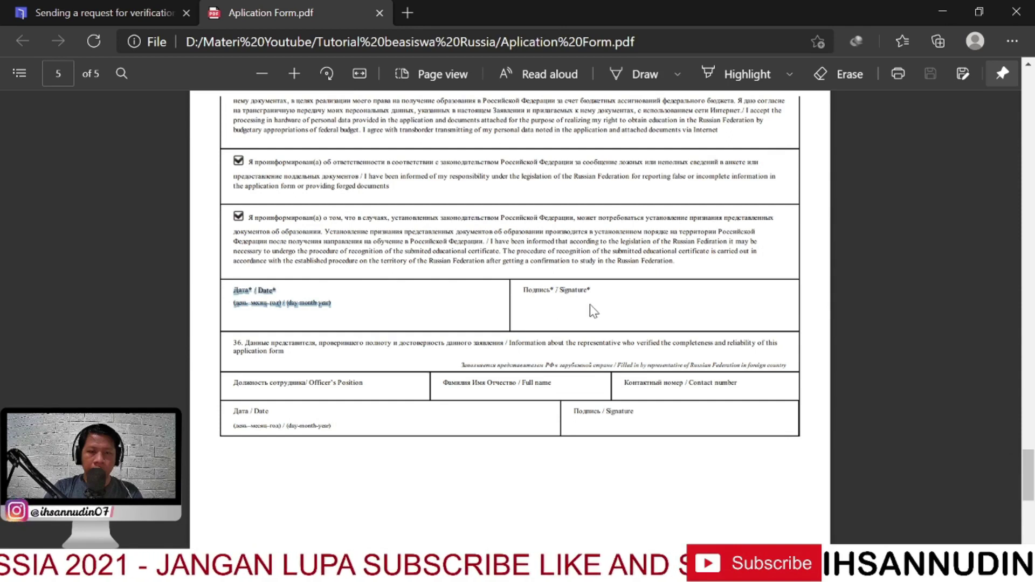
pyautogui.moveTo(594, 300); pyautogui.dragTo(513, 293)
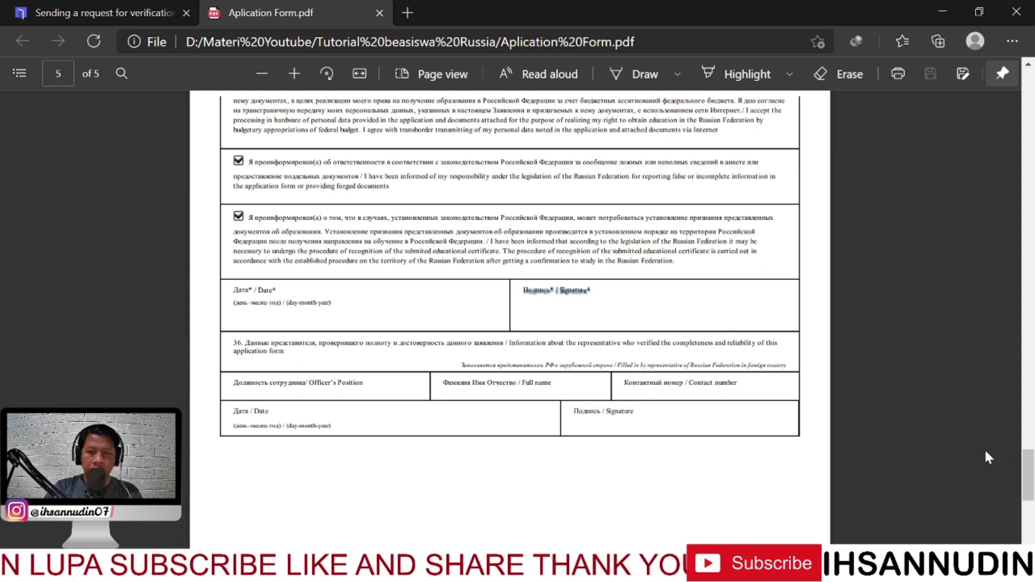
pyautogui.moveTo(1028, 464); pyautogui.dragTo(1026, 96)
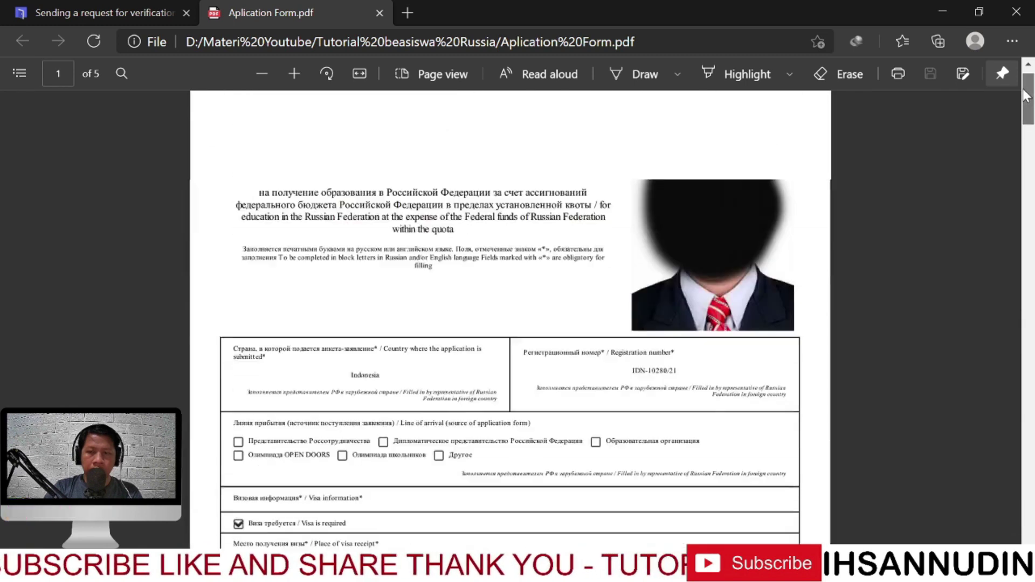
pyautogui.click(83, 8)
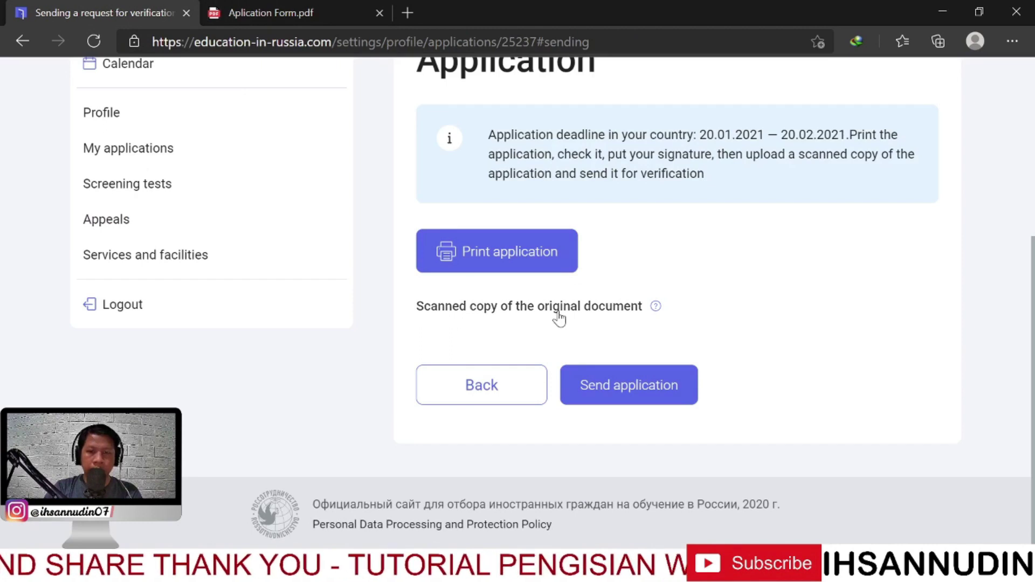
# Upload Aplication Form.pdf as the scanned copy of the application
pyautogui.click(558, 316)
pyautogui.click(360, 310)
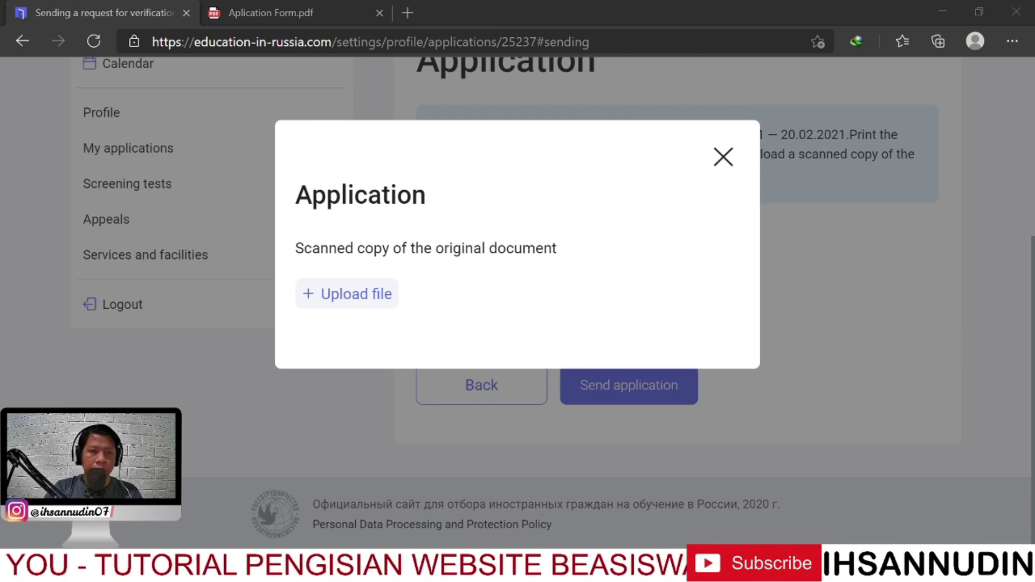
pyautogui.click(516, 339)
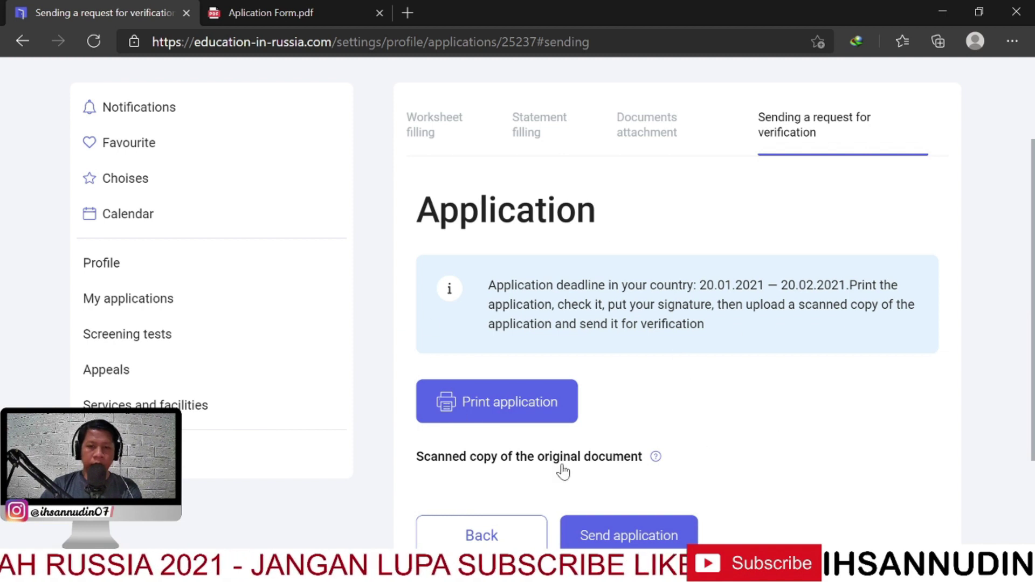
pyautogui.scroll(-2, 459, 448)
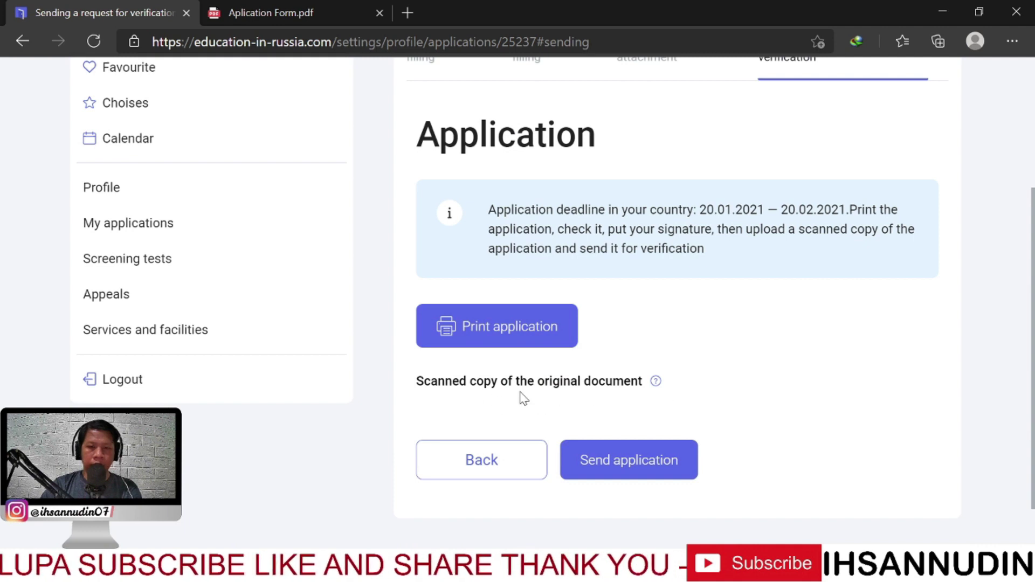
pyautogui.scroll(2, 637, 397)
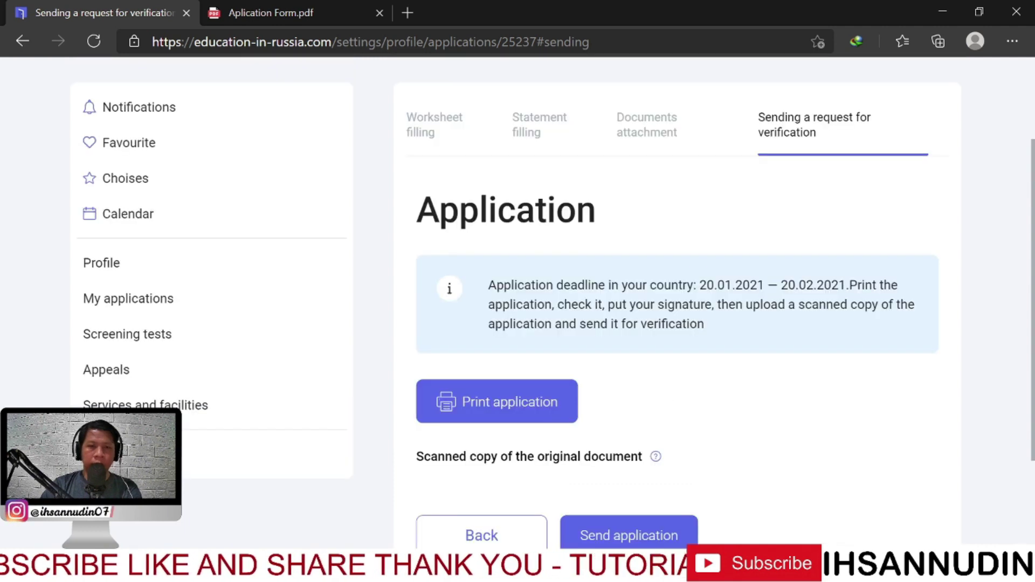
# Return to the Aplication Form.pdf tab and scroll down toward page 4
pyautogui.click(257, 3)
pyautogui.scroll(-5, 615, 332)
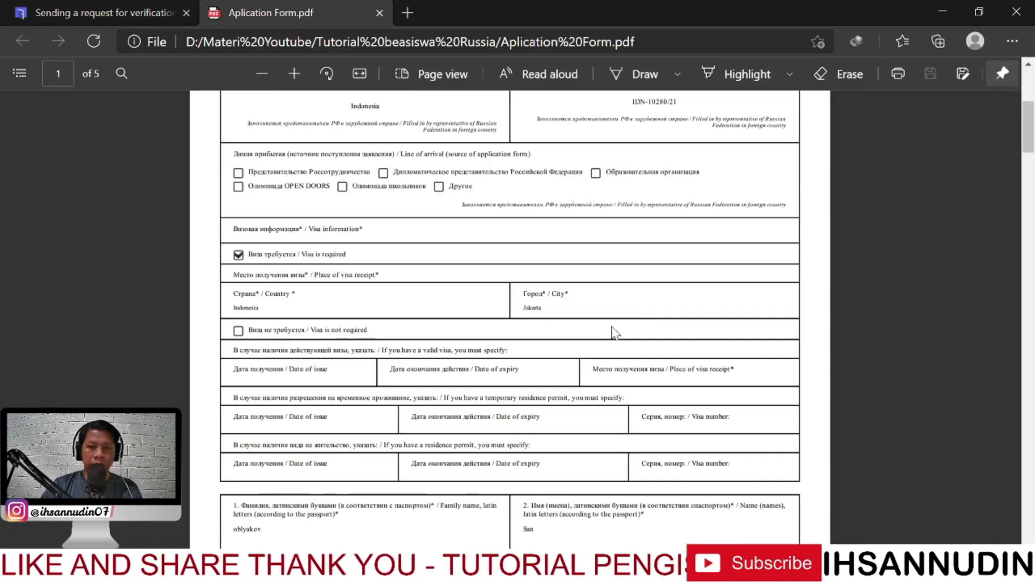
pyautogui.scroll(-8, 615, 333)
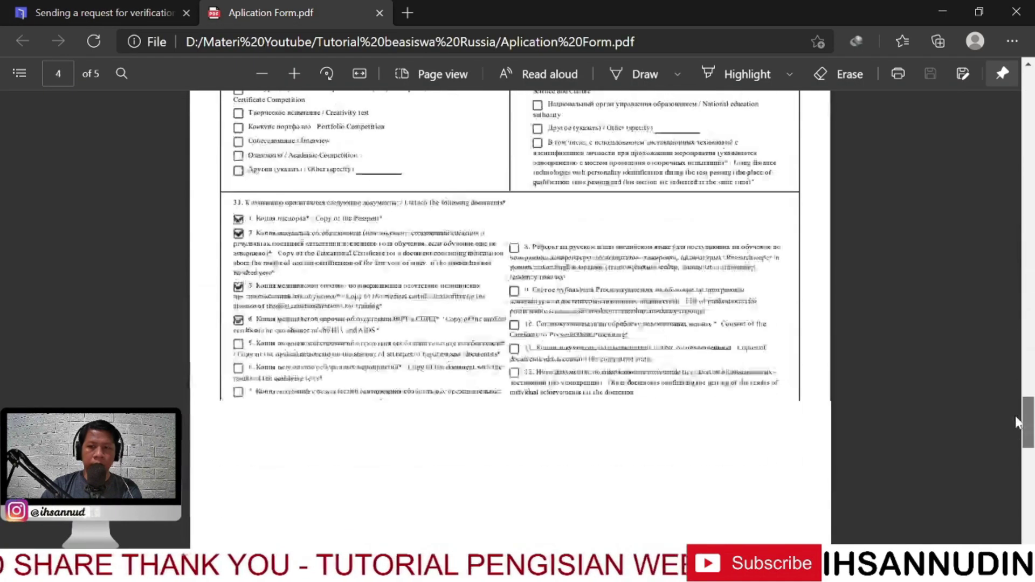